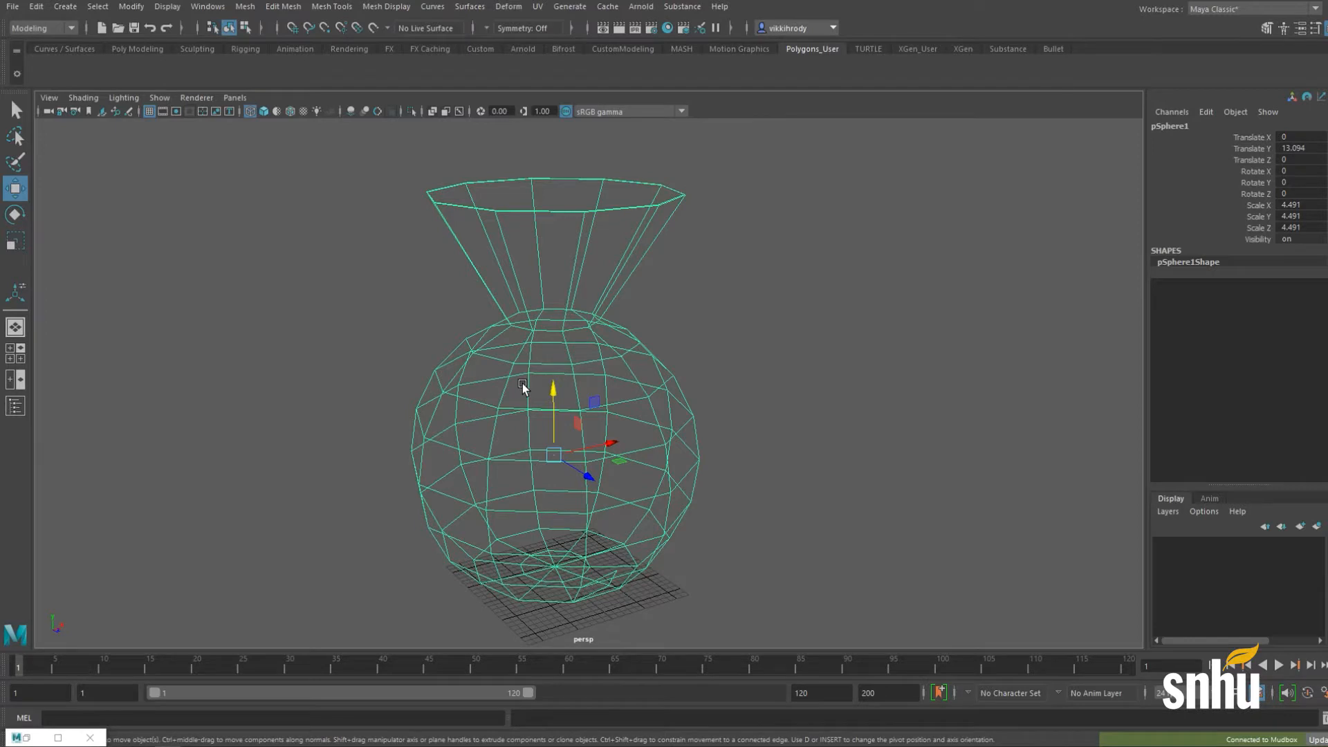
# Step: Export the vase (scaled sphere body with flared neck) to Mudbox as a new scene
pyautogui.click(10, 8)
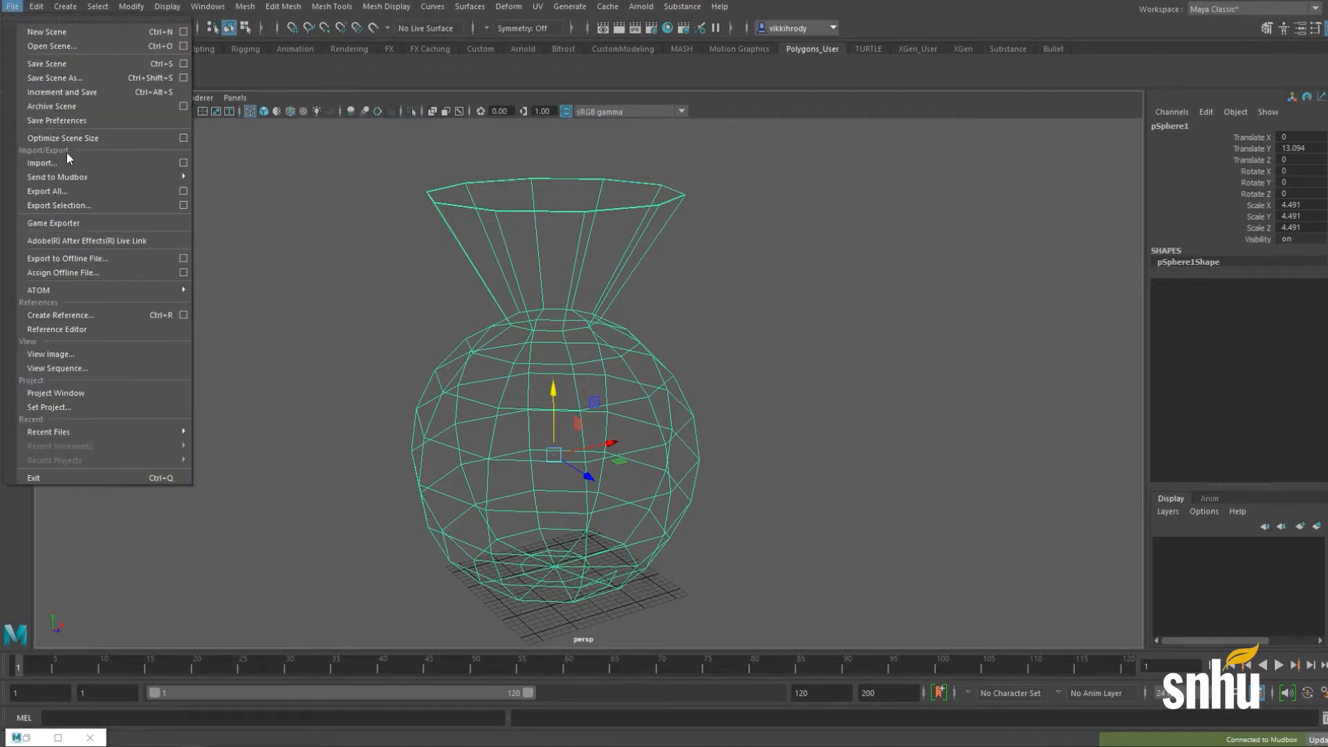
pyautogui.moveTo(60, 180)
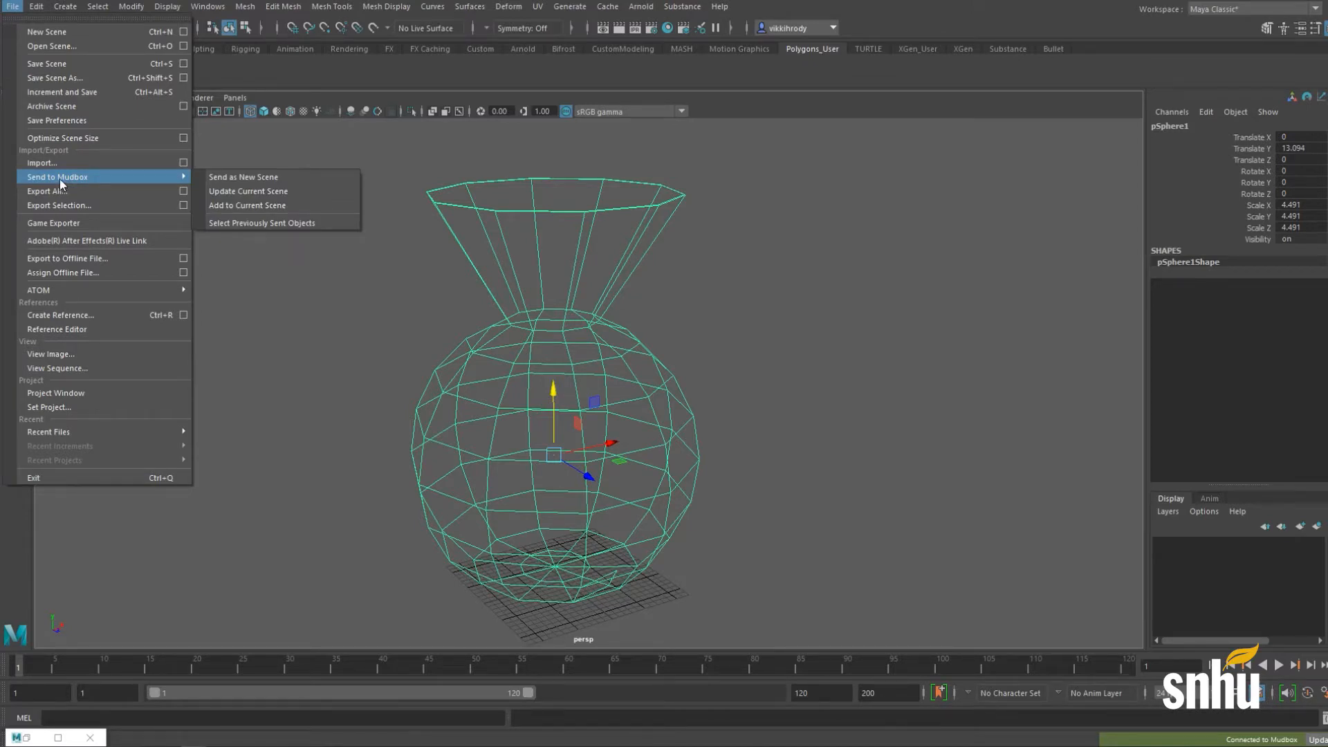
pyautogui.click(224, 177)
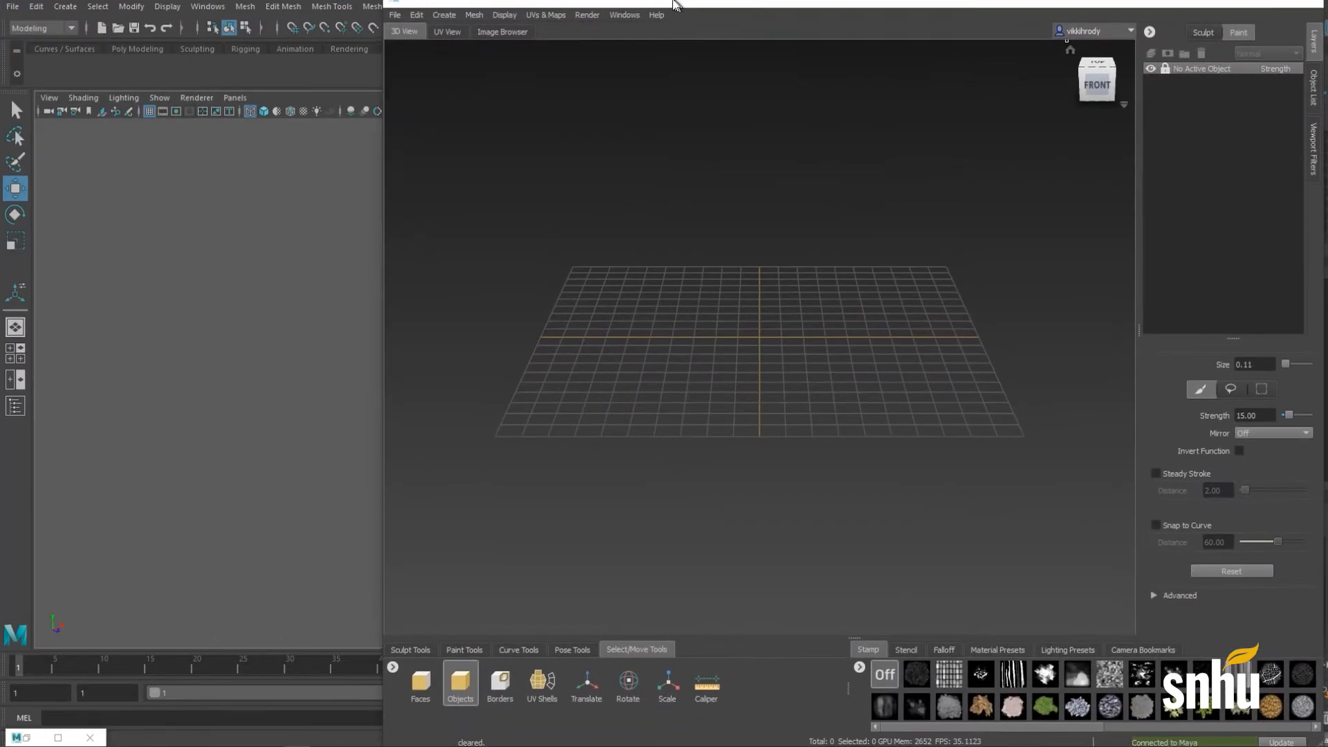
# Step: Resend the vase to Mudbox as a new scene and enlarge the problems report to show all four issues
pyautogui.click(10, 5)
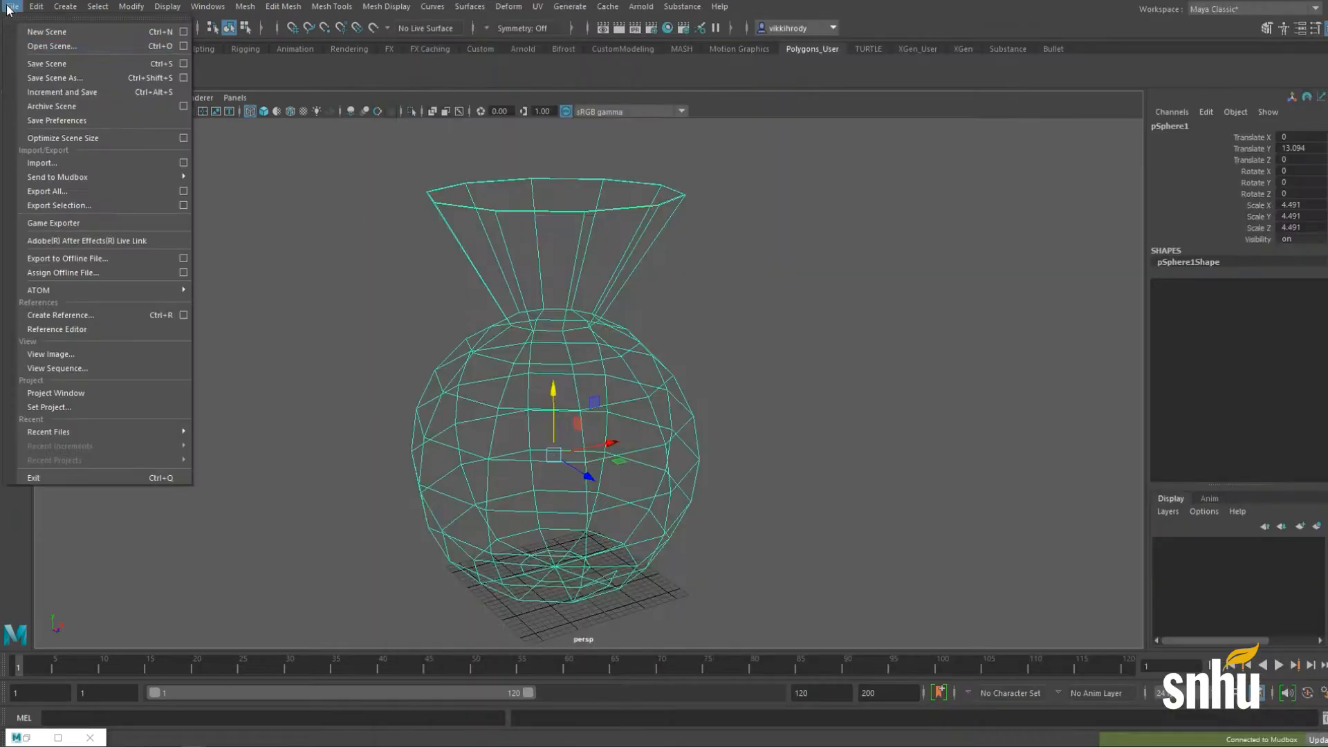
pyautogui.click(262, 177)
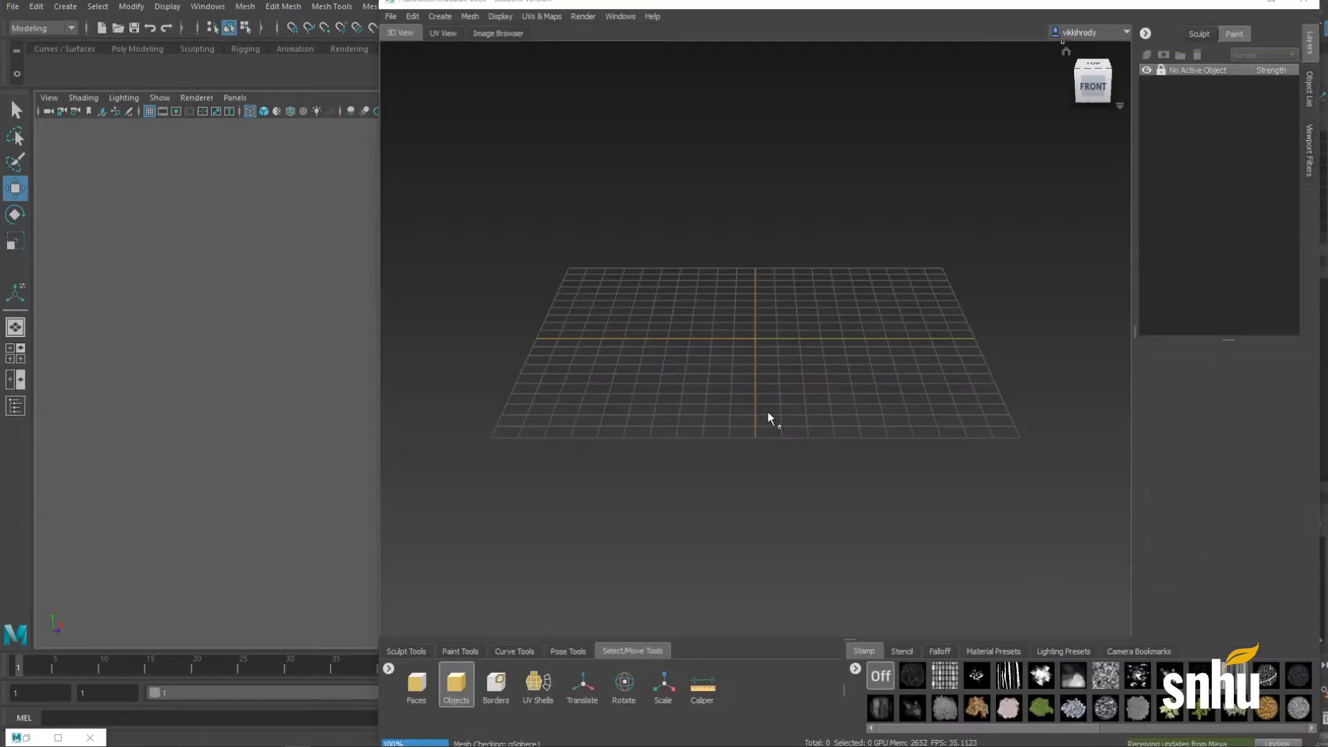
pyautogui.moveTo(759, 224); pyautogui.dragTo(535, 89)
pyautogui.moveTo(771, 392); pyautogui.dragTo(898, 573)
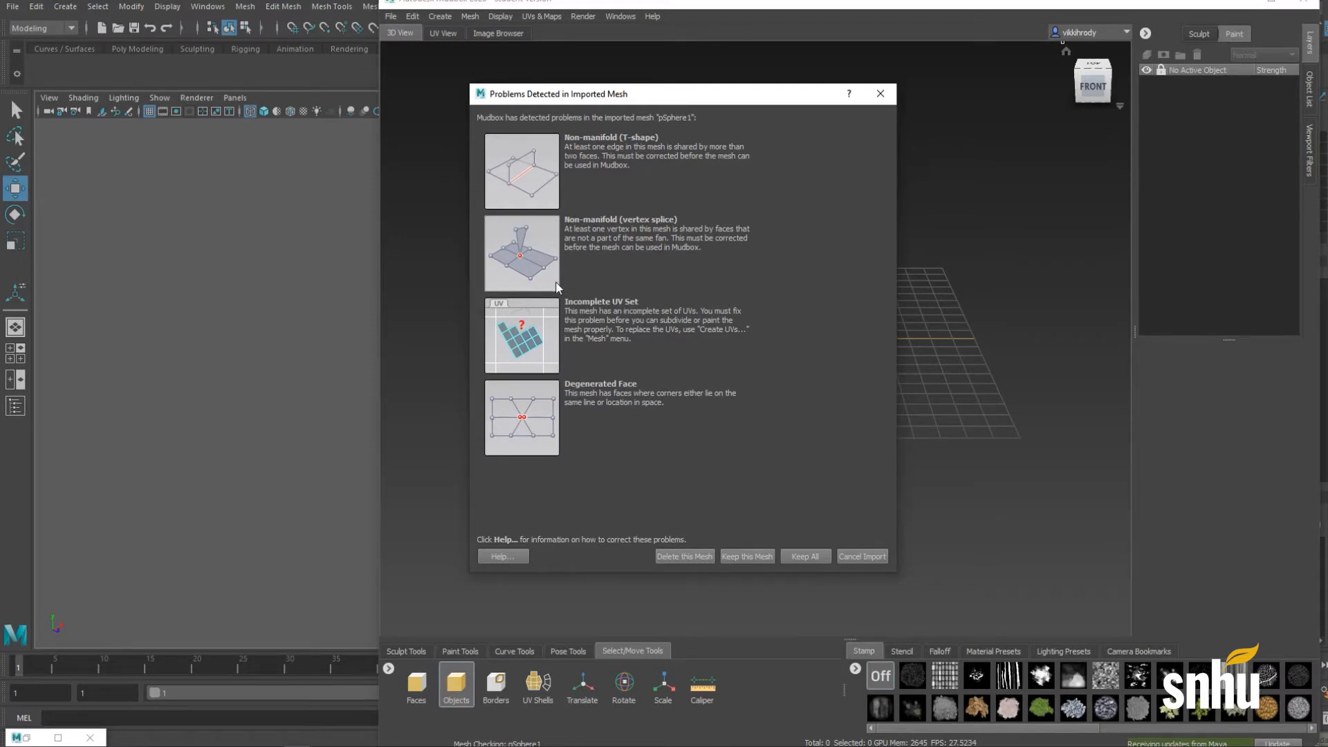
# Step: Keep All to load the vase, inspect its red-flagged neck and base, then move Mudbox aside
pyautogui.click(790, 555)
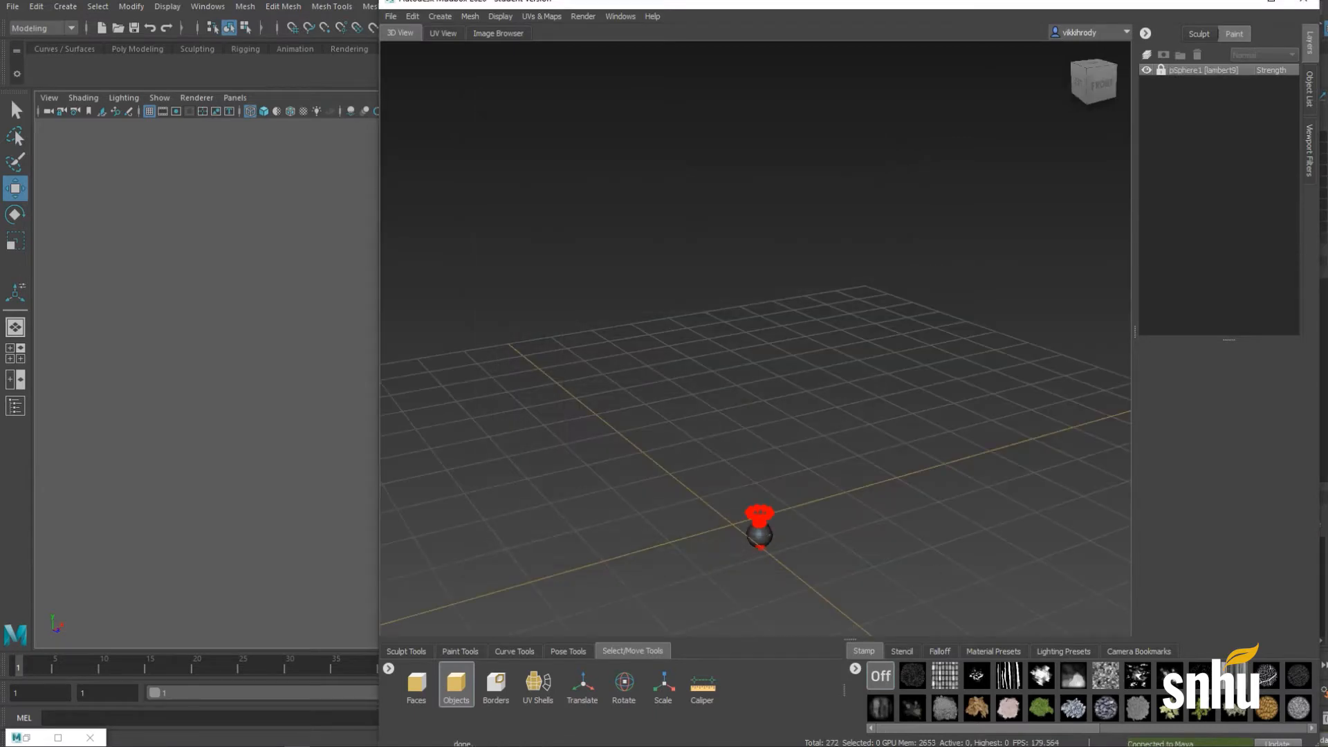
pyautogui.scroll(3, 797, 531)
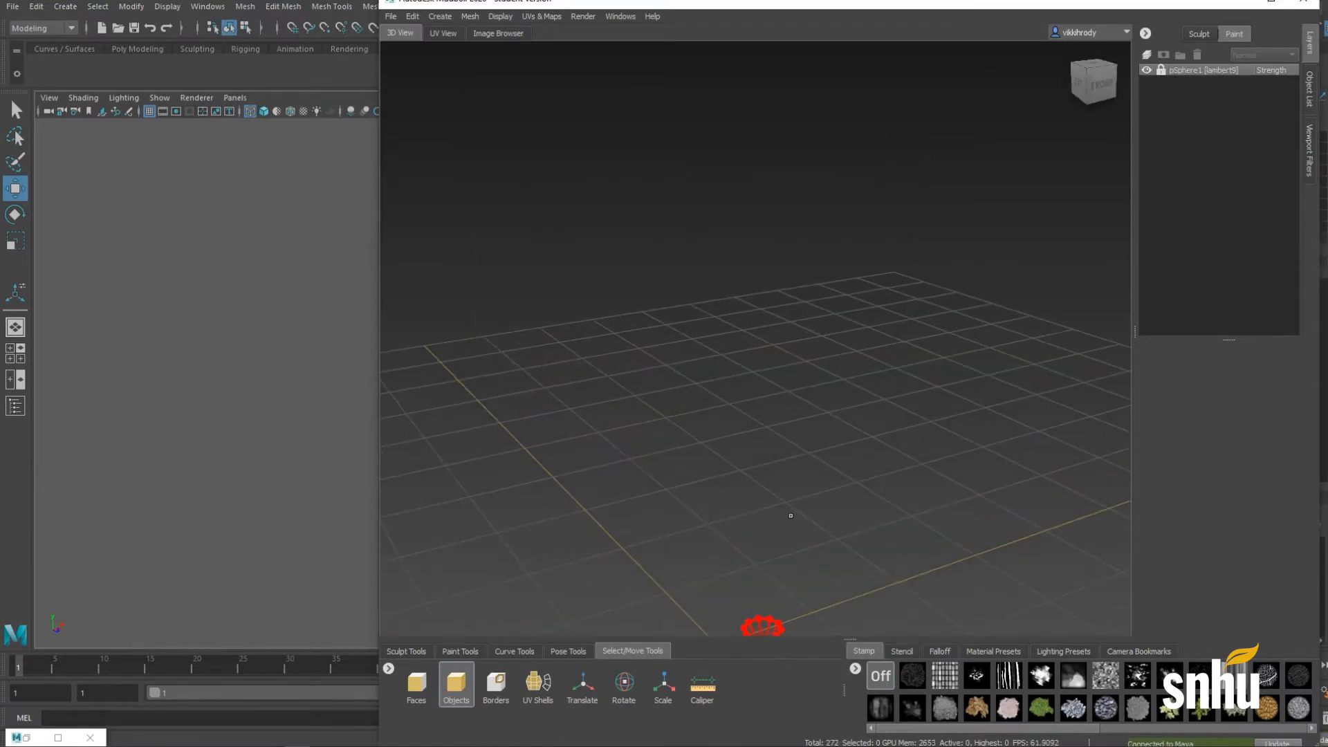
pyautogui.keyDown('alt'); pyautogui.moveTo(792, 516); pyautogui.dragTo(771, 288, button='middle'); pyautogui.keyUp('alt')
pyautogui.keyDown('alt'); pyautogui.moveTo(771, 288); pyautogui.dragTo(884, 297, button='right'); pyautogui.keyUp('alt')
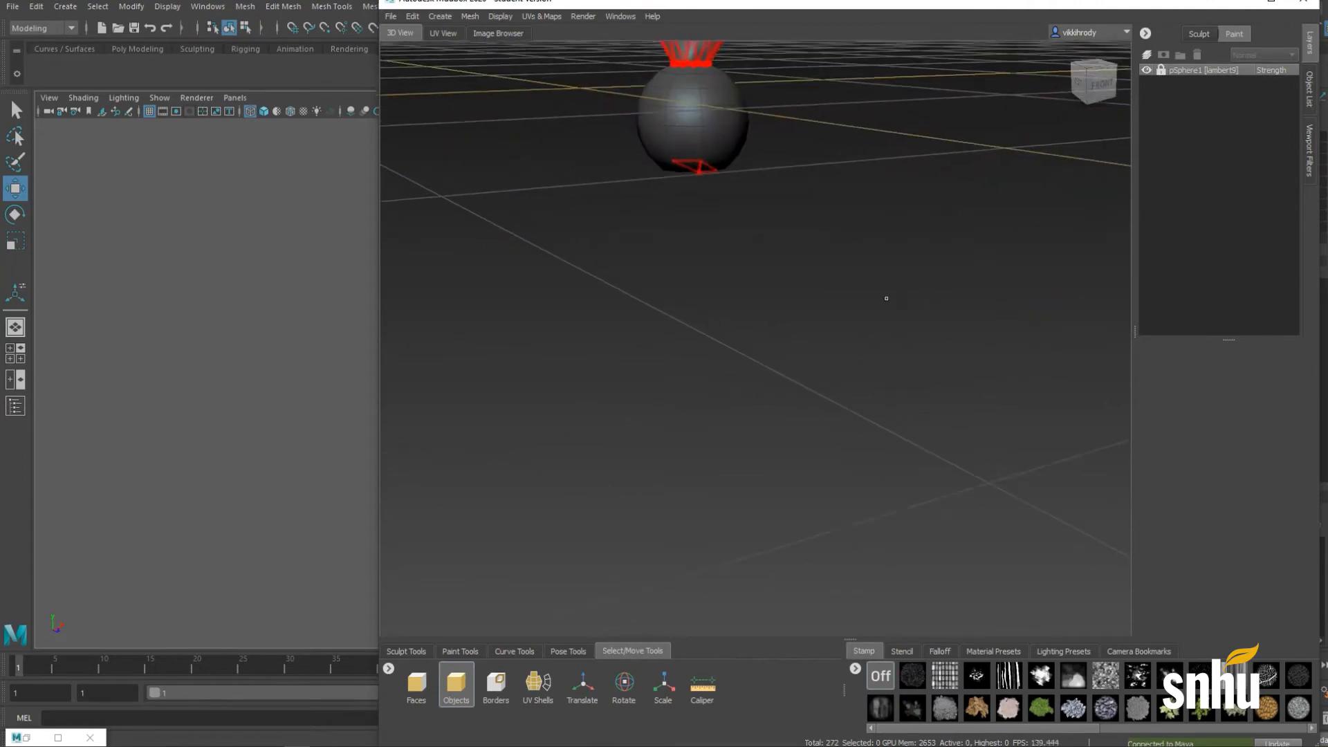
pyautogui.keyDown('alt'); pyautogui.moveTo(754, 124); pyautogui.dragTo(760, 400, button='middle'); pyautogui.keyUp('alt')
pyautogui.keyDown('alt'); pyautogui.moveTo(760, 400); pyautogui.dragTo(840, 403, button='right'); pyautogui.keyUp('alt')
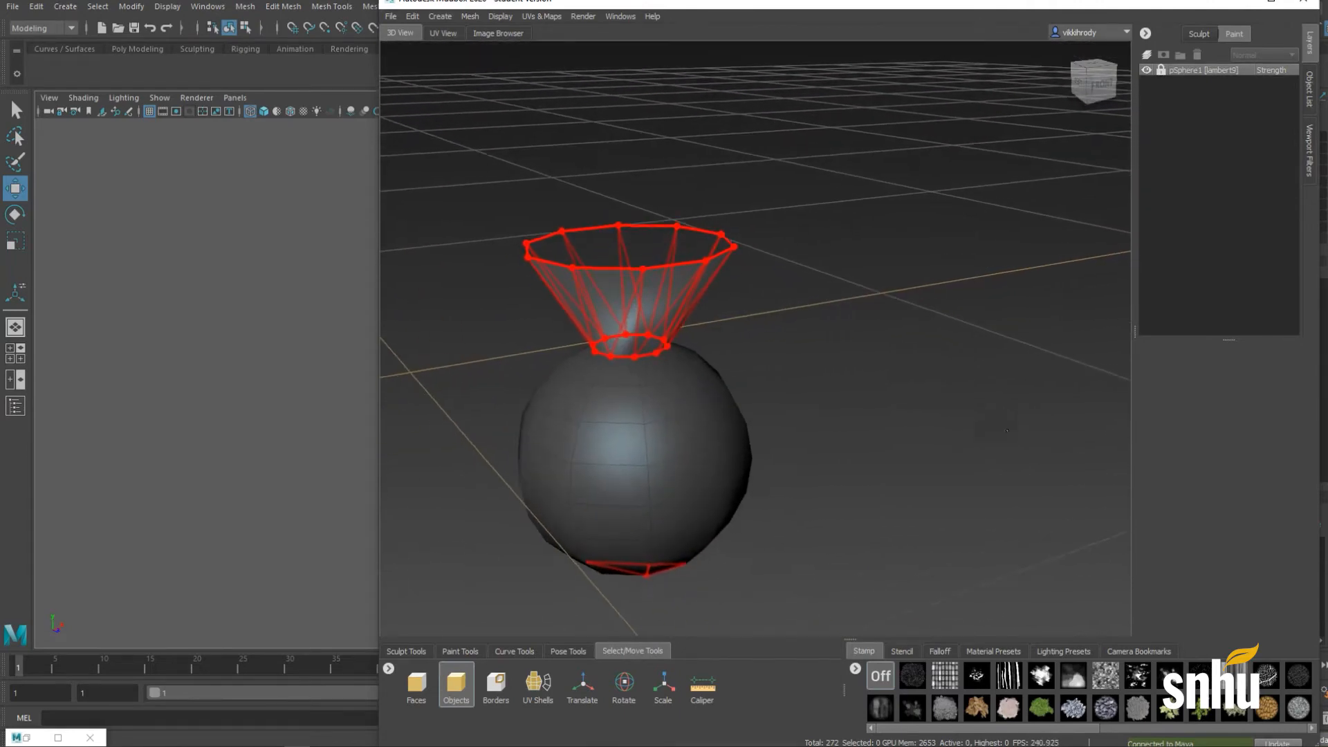
pyautogui.keyDown('alt'); pyautogui.moveTo(589, 367); pyautogui.dragTo(647, 312, button='middle'); pyautogui.keyUp('alt')
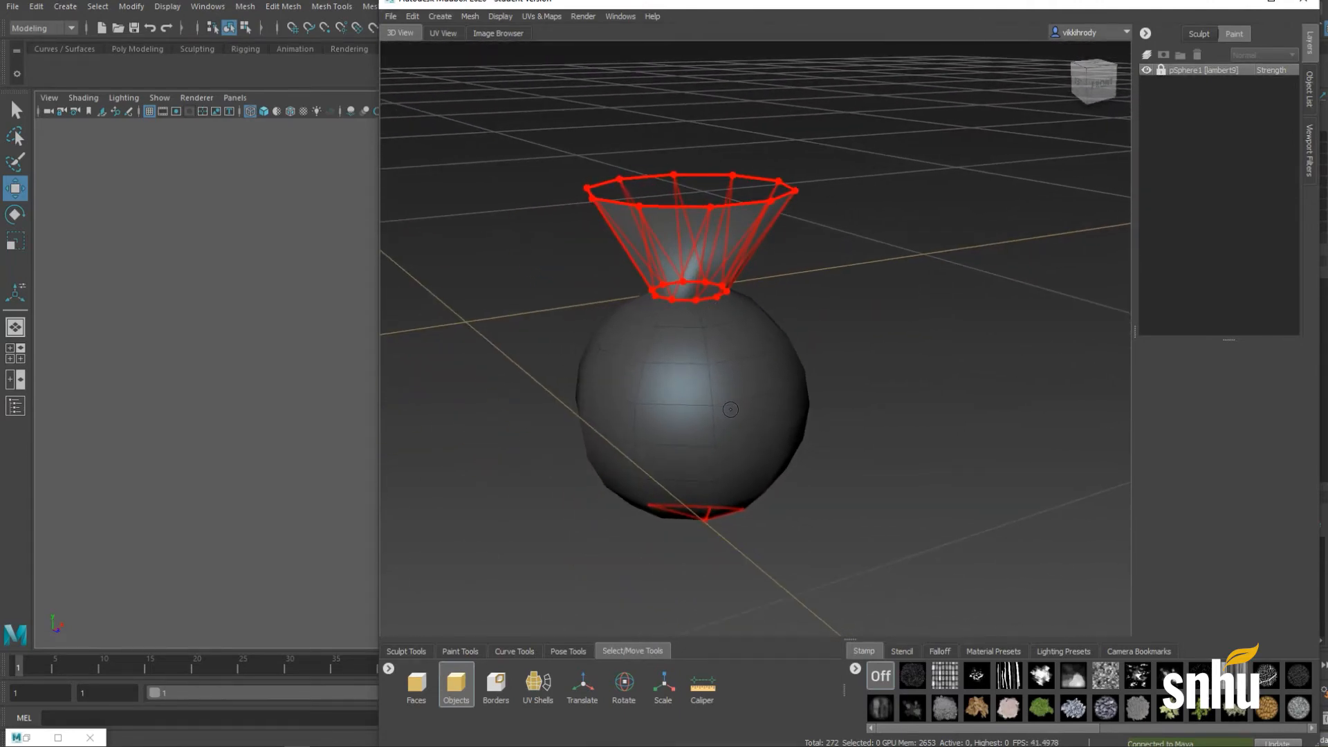
pyautogui.keyDown('alt'); pyautogui.moveTo(647, 312); pyautogui.dragTo(681, 430); pyautogui.keyUp('alt')
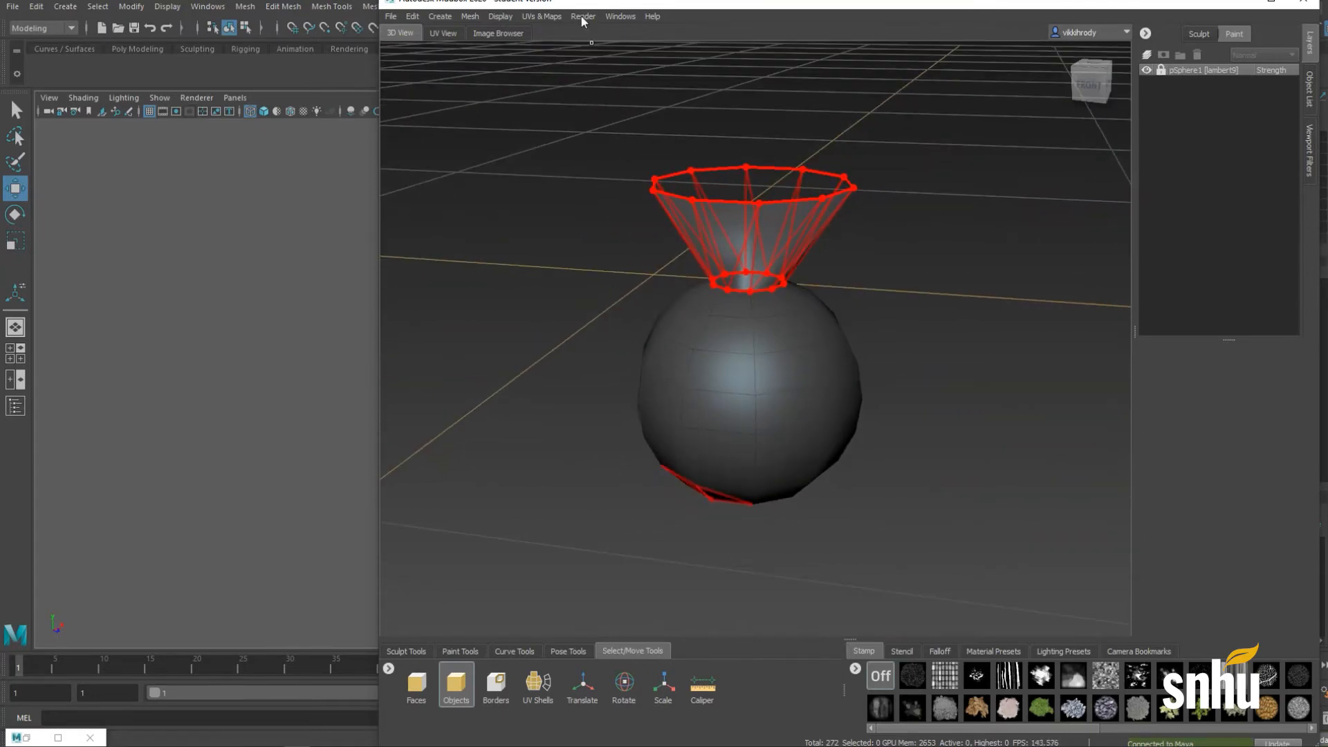
pyautogui.moveTo(573, 3); pyautogui.dragTo(1327, 49)
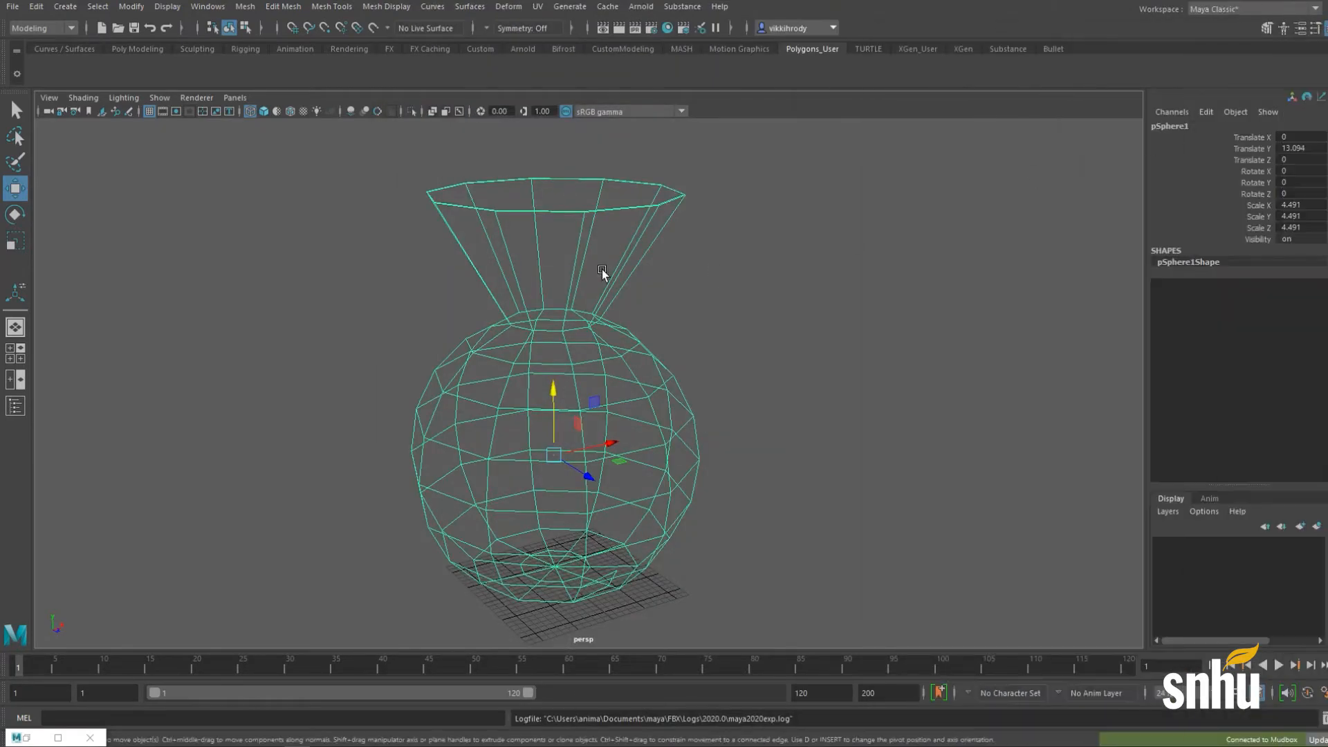
# Step: Show the vase smooth-shaded with wireframe and switch to edge selection
pyautogui.keyDown('alt'); pyautogui.moveTo(498, 414); pyautogui.dragTo(494, 457); pyautogui.keyUp('alt')
pyautogui.keyDown('alt'); pyautogui.moveTo(493, 456); pyautogui.dragTo(724, 456, button='right'); pyautogui.keyUp('alt')
pyautogui.keyDown('alt'); pyautogui.moveTo(724, 456); pyautogui.dragTo(808, 391, button='middle'); pyautogui.keyUp('alt')
pyautogui.keyDown('alt'); pyautogui.moveTo(807, 391); pyautogui.dragTo(614, 367, button='right'); pyautogui.keyUp('alt')
pyautogui.keyDown('alt'); pyautogui.moveTo(614, 367); pyautogui.dragTo(607, 414, button='middle'); pyautogui.keyUp('alt')
pyautogui.press('5')
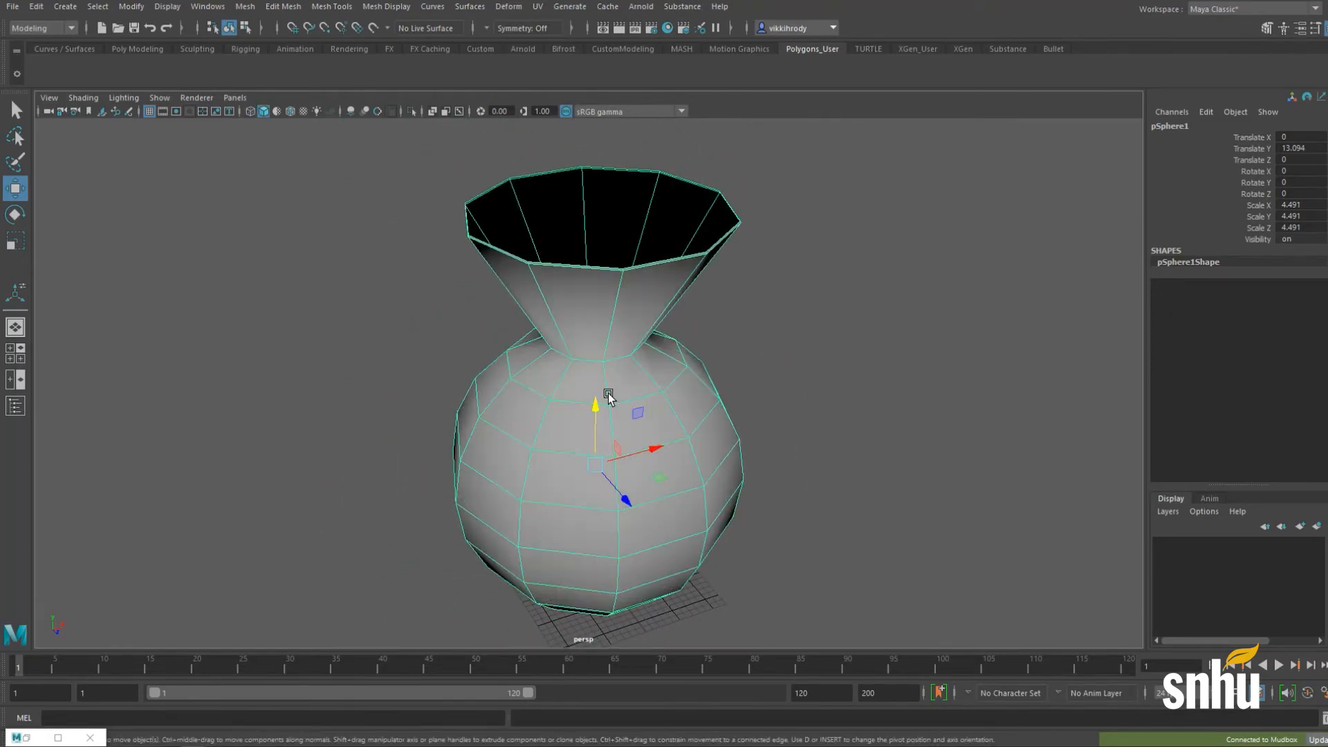
pyautogui.keyDown('alt'); pyautogui.moveTo(632, 297); pyautogui.dragTo(693, 289); pyautogui.keyUp('alt')
pyautogui.keyDown('alt'); pyautogui.moveTo(694, 288); pyautogui.dragTo(737, 304, button='right'); pyautogui.keyUp('alt')
pyautogui.keyDown('alt'); pyautogui.moveTo(738, 305); pyautogui.dragTo(728, 393); pyautogui.keyUp('alt')
pyautogui.rightClick(648, 352)
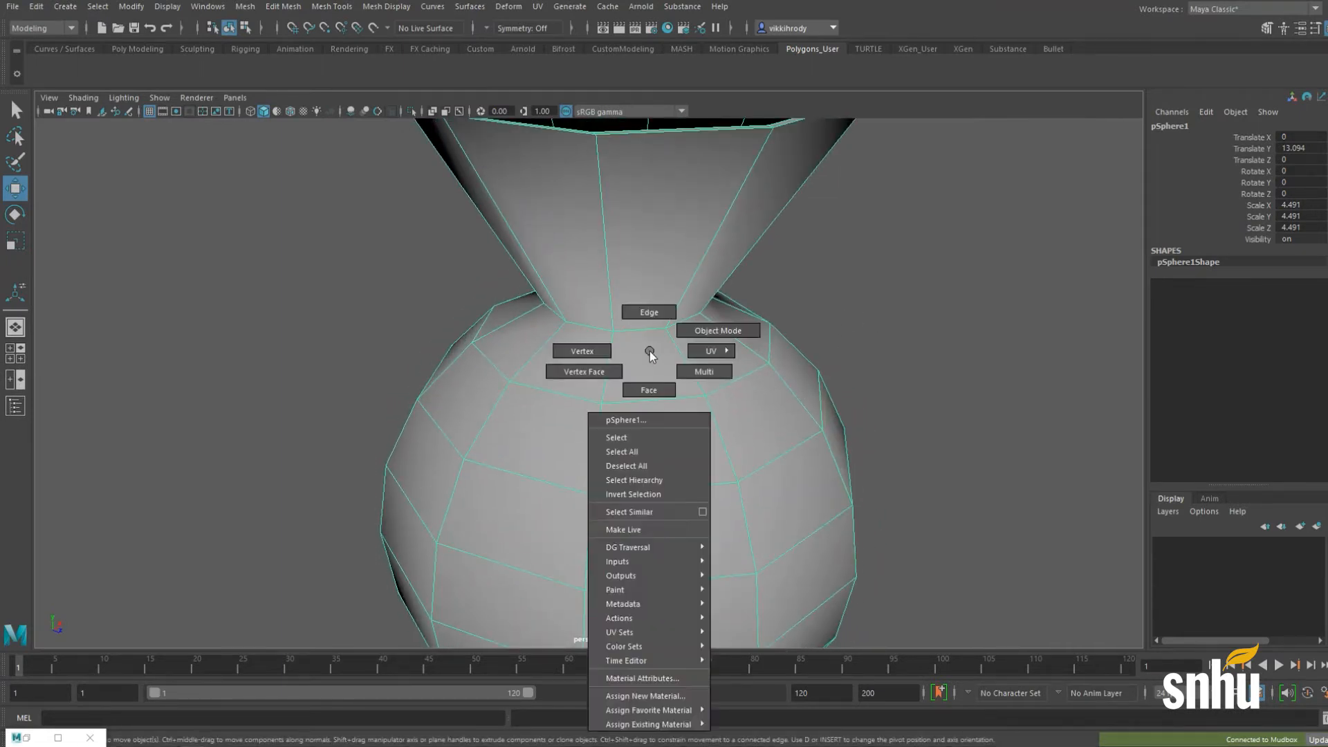
pyautogui.click(643, 315)
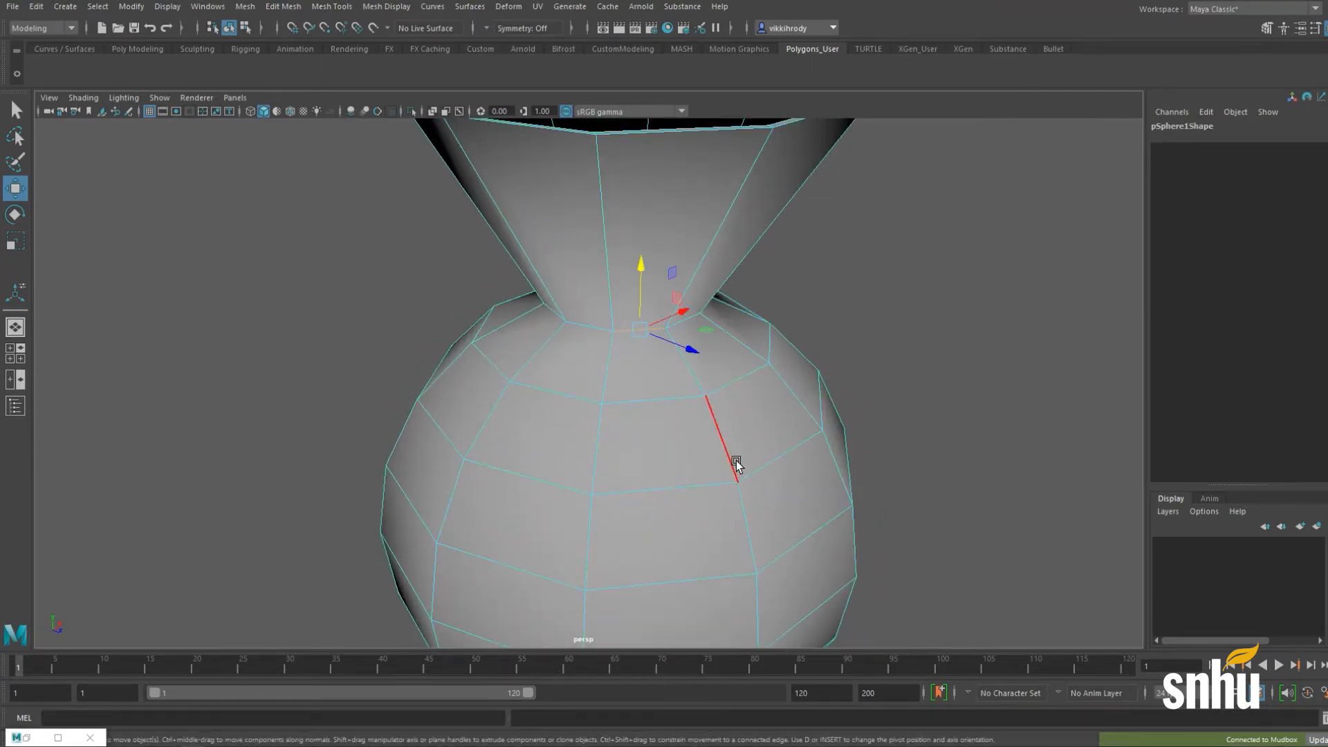
# Step: Try lowering and then deleting the neck edge loop, undoing each change
pyautogui.moveTo(641, 264); pyautogui.dragTo(648, 277)
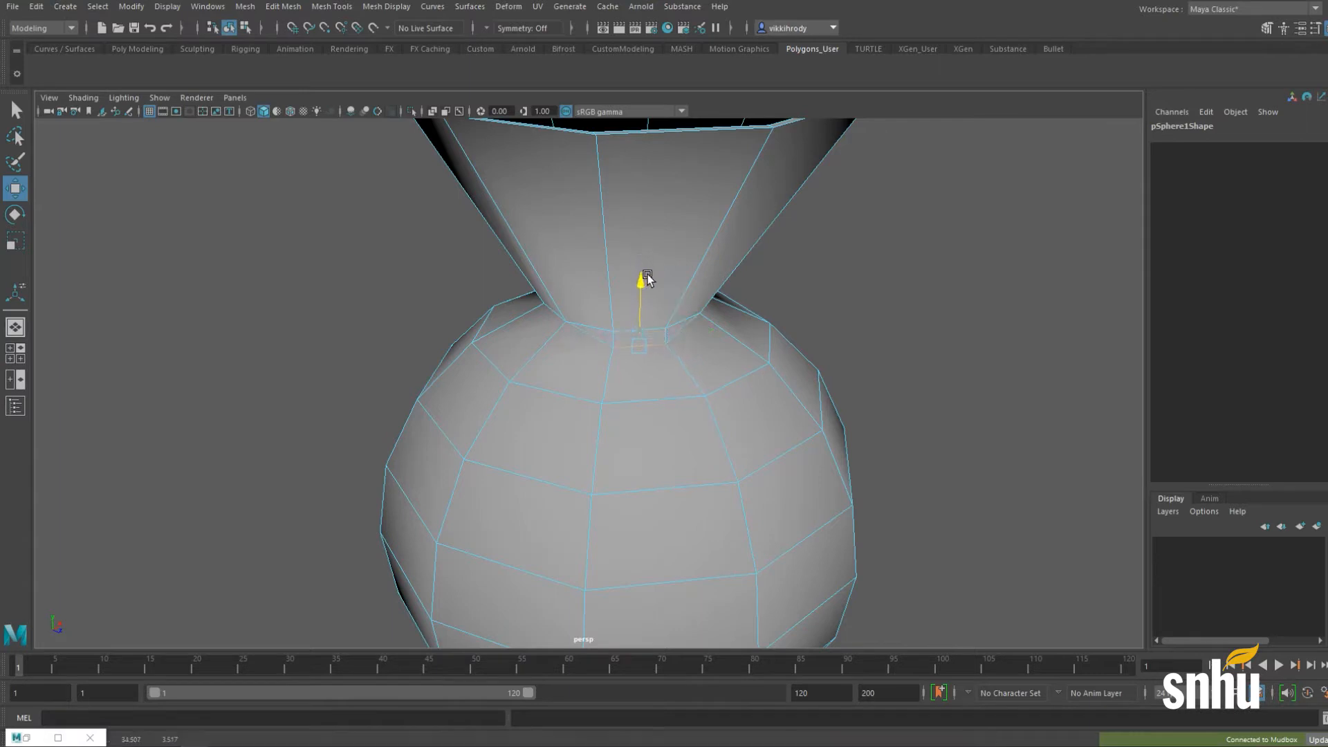
pyautogui.keyDown('alt'); pyautogui.moveTo(632, 394); pyautogui.dragTo(623, 353); pyautogui.keyUp('alt')
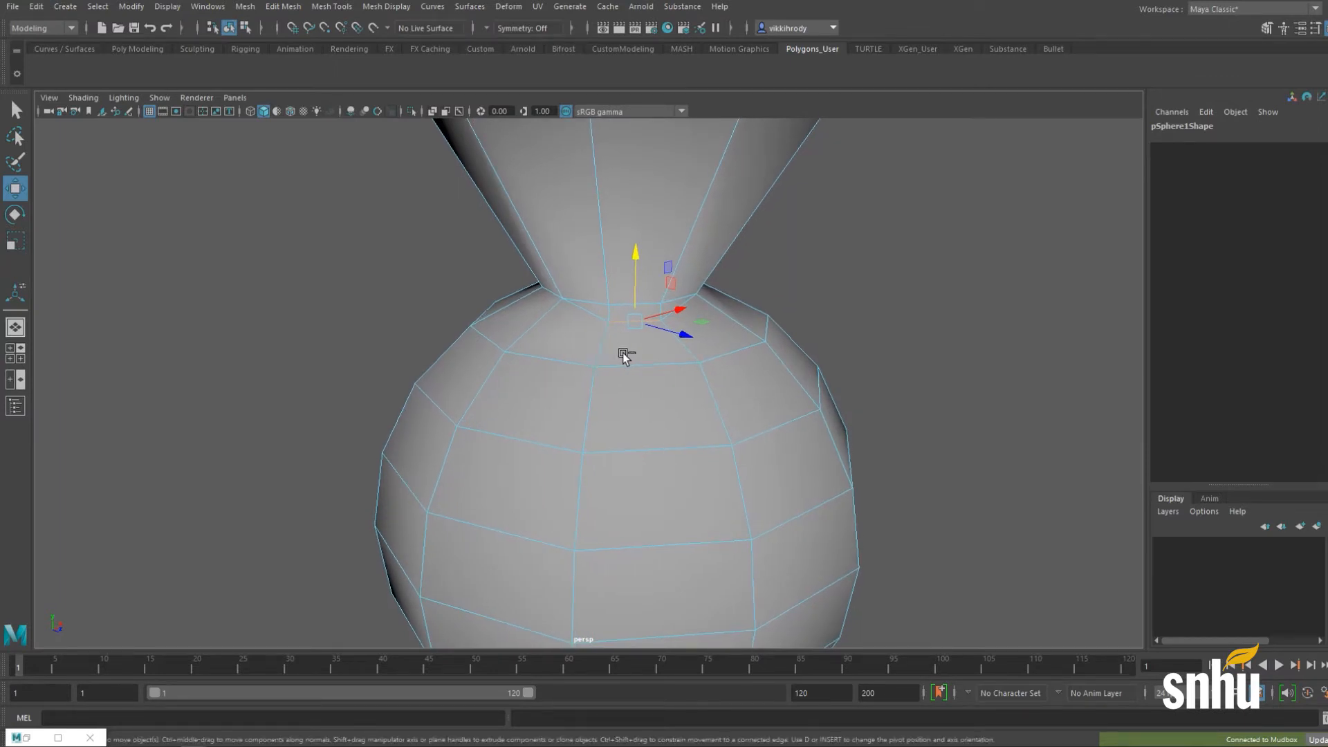
pyautogui.hotkey('ctrl', 'z')
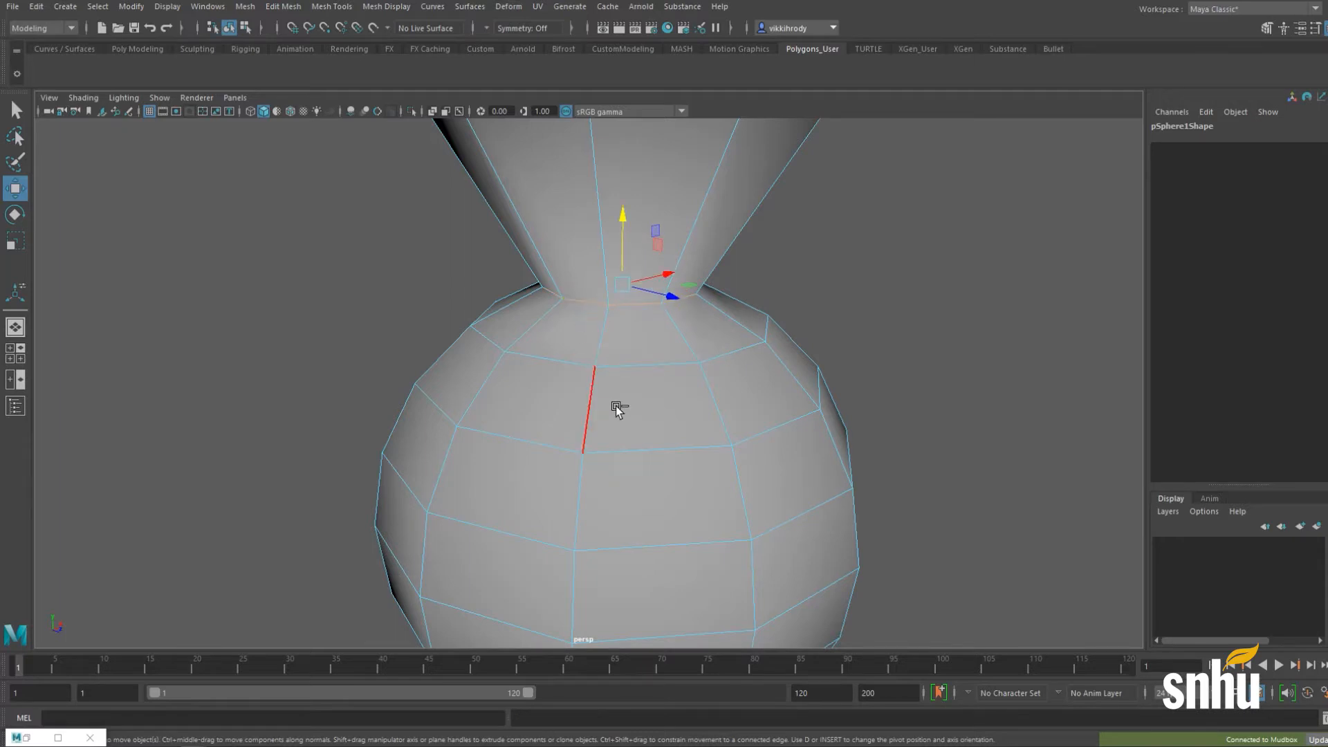
pyautogui.press('Delete')
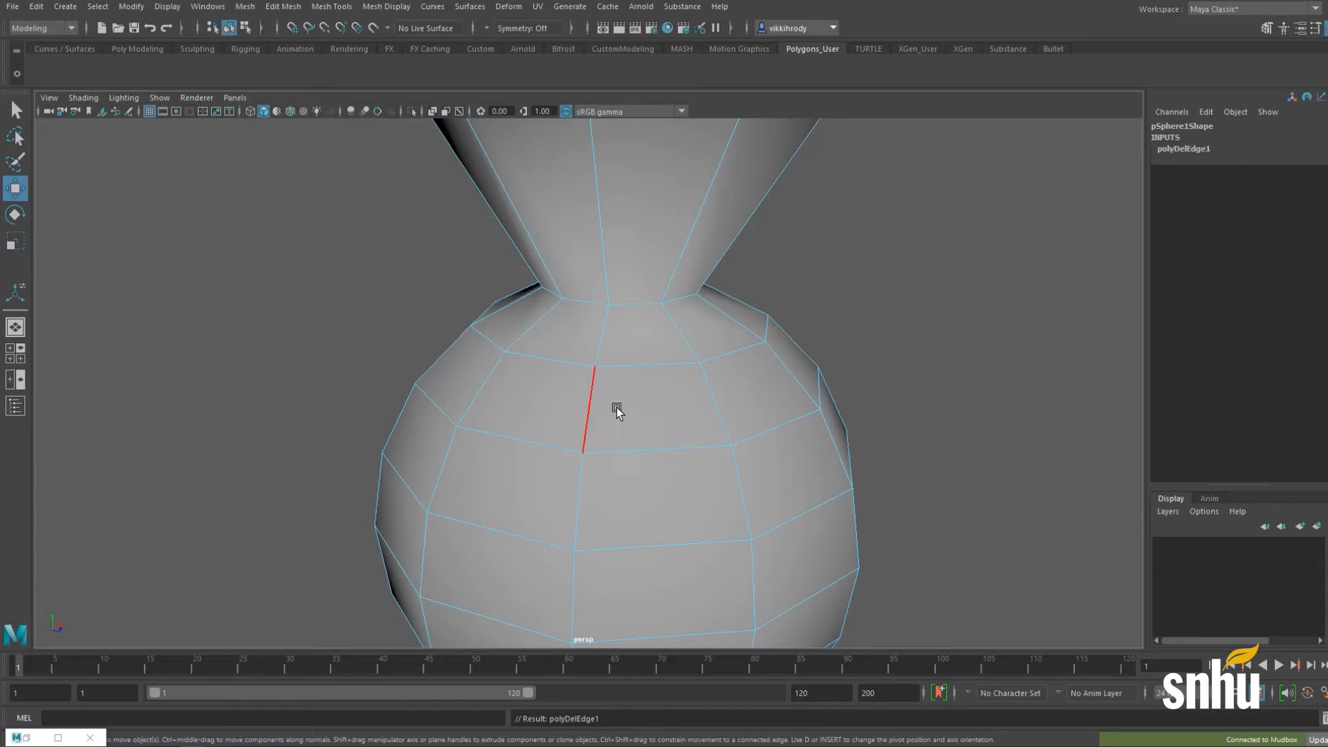
pyautogui.hotkey('ctrl', 'z')
# Step: Try sliding the neck edge loop with Slide Edge, then undo it
pyautogui.click(282, 7)
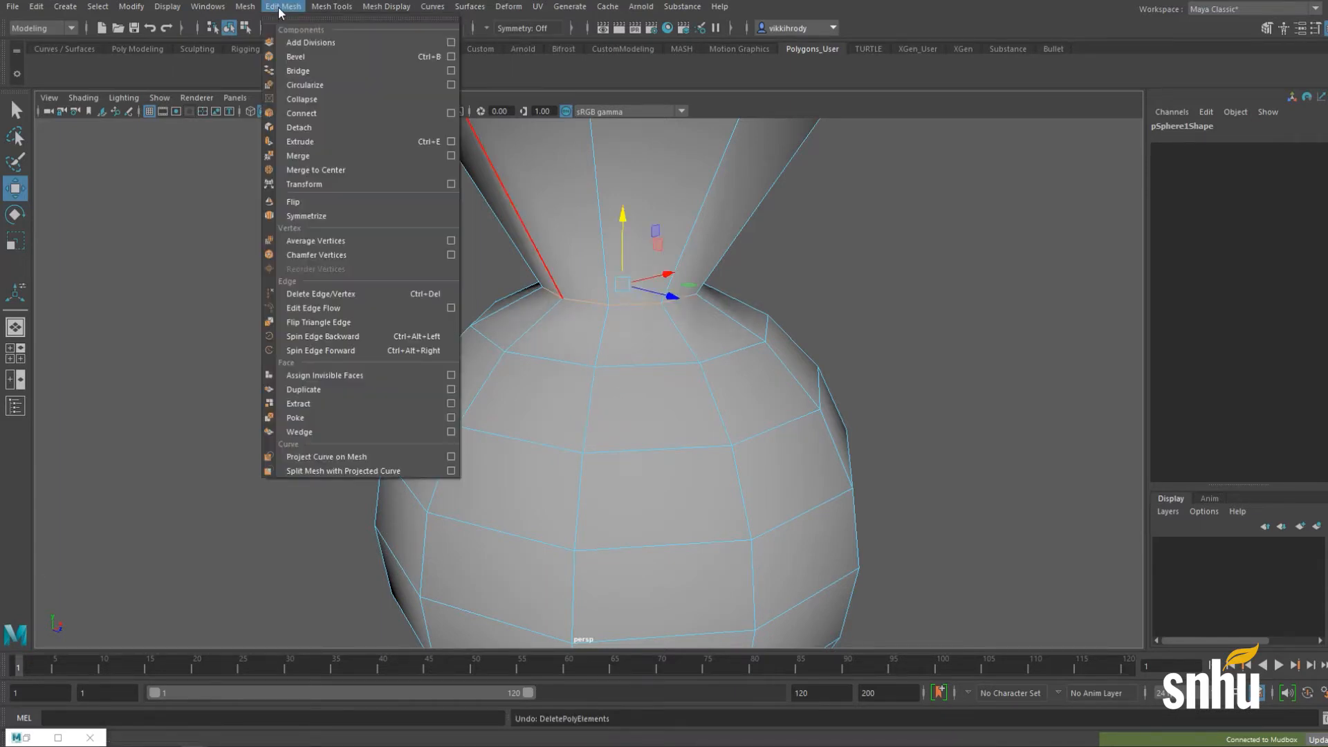
pyautogui.moveTo(328, 9)
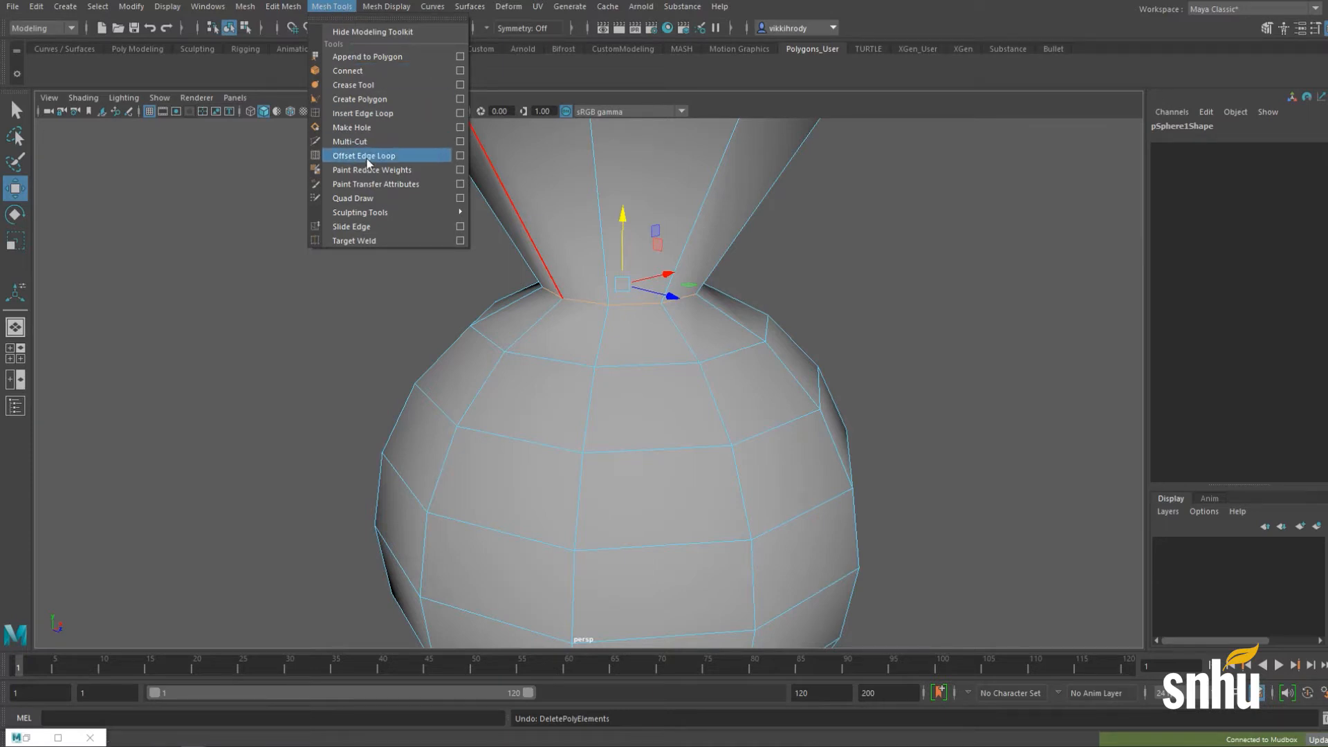
pyautogui.click(339, 227)
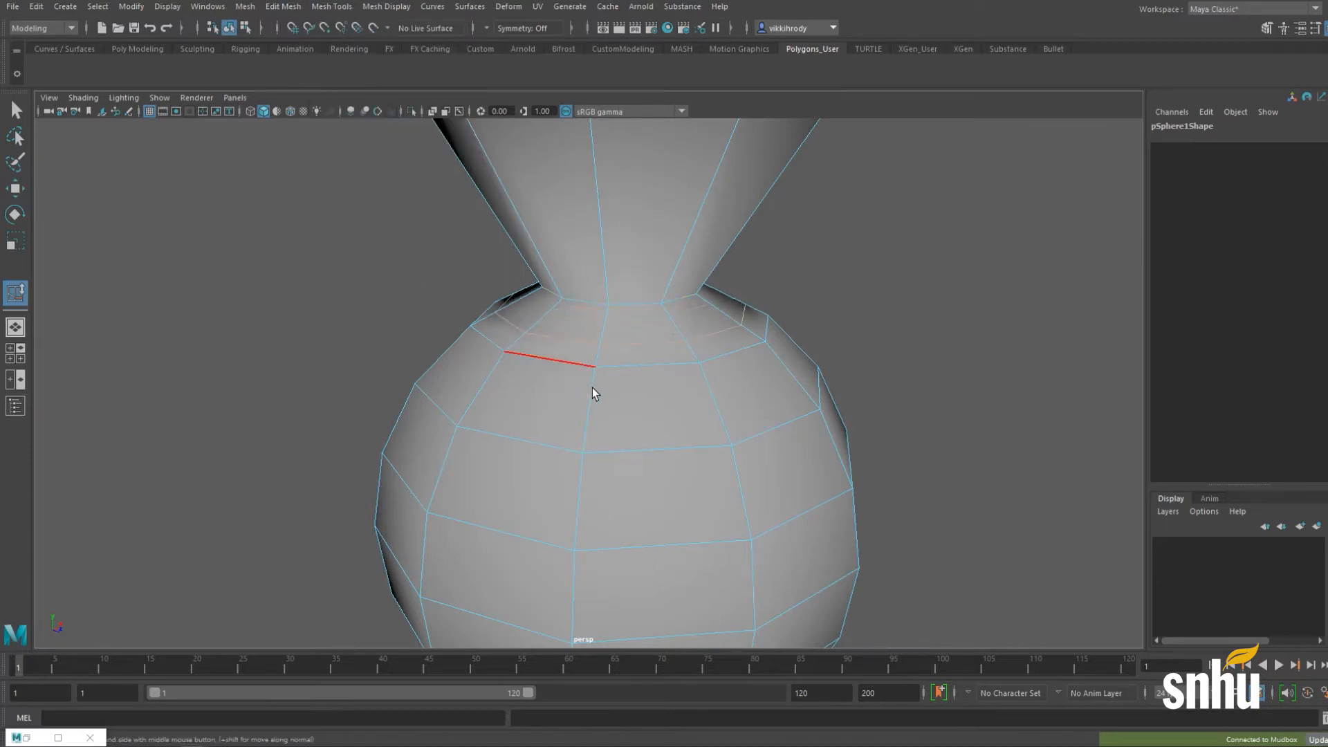
pyautogui.moveTo(592, 388); pyautogui.dragTo(579, 391, button='middle')
pyautogui.hotkey('ctrl', 'z')
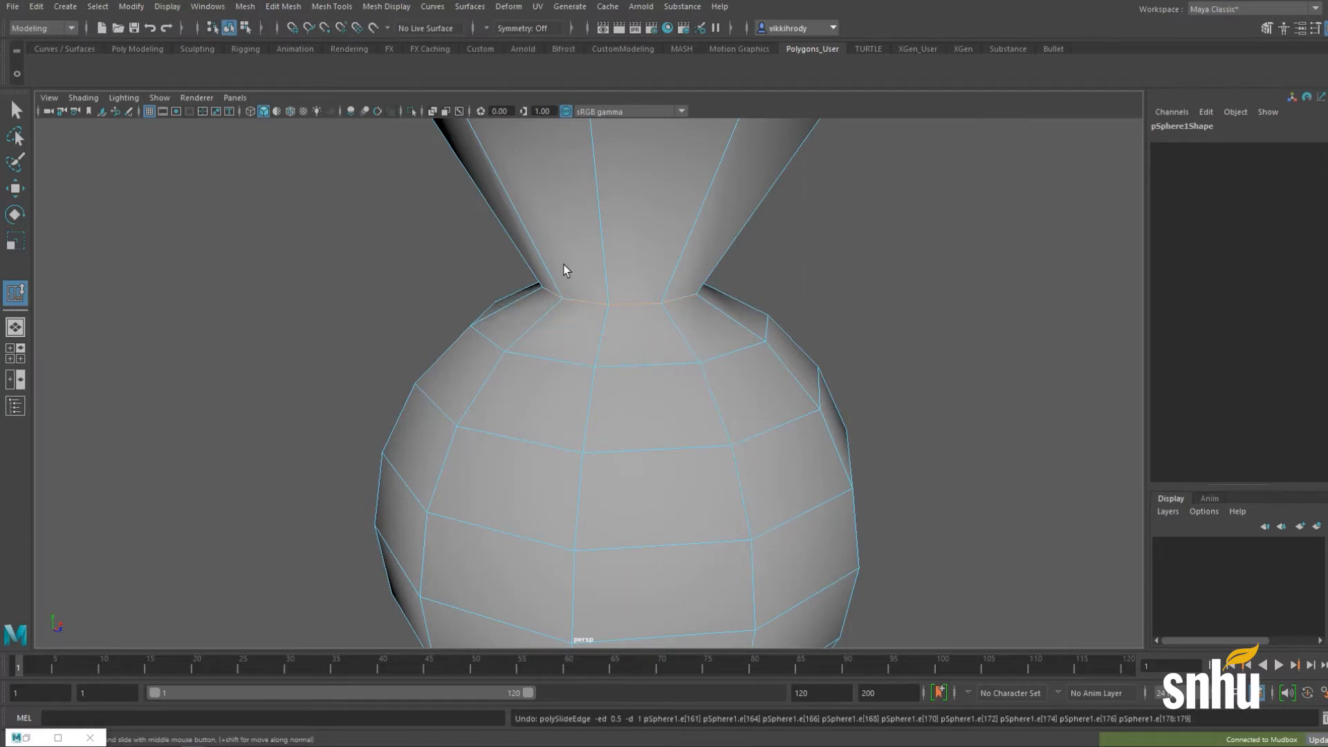
# Step: Switch to vertex mode and marquee-select the band of vertices below the neck
pyautogui.moveTo(562, 265); pyautogui.dragTo(483, 274, button='right')
pyautogui.scroll(-5, 347, 246)
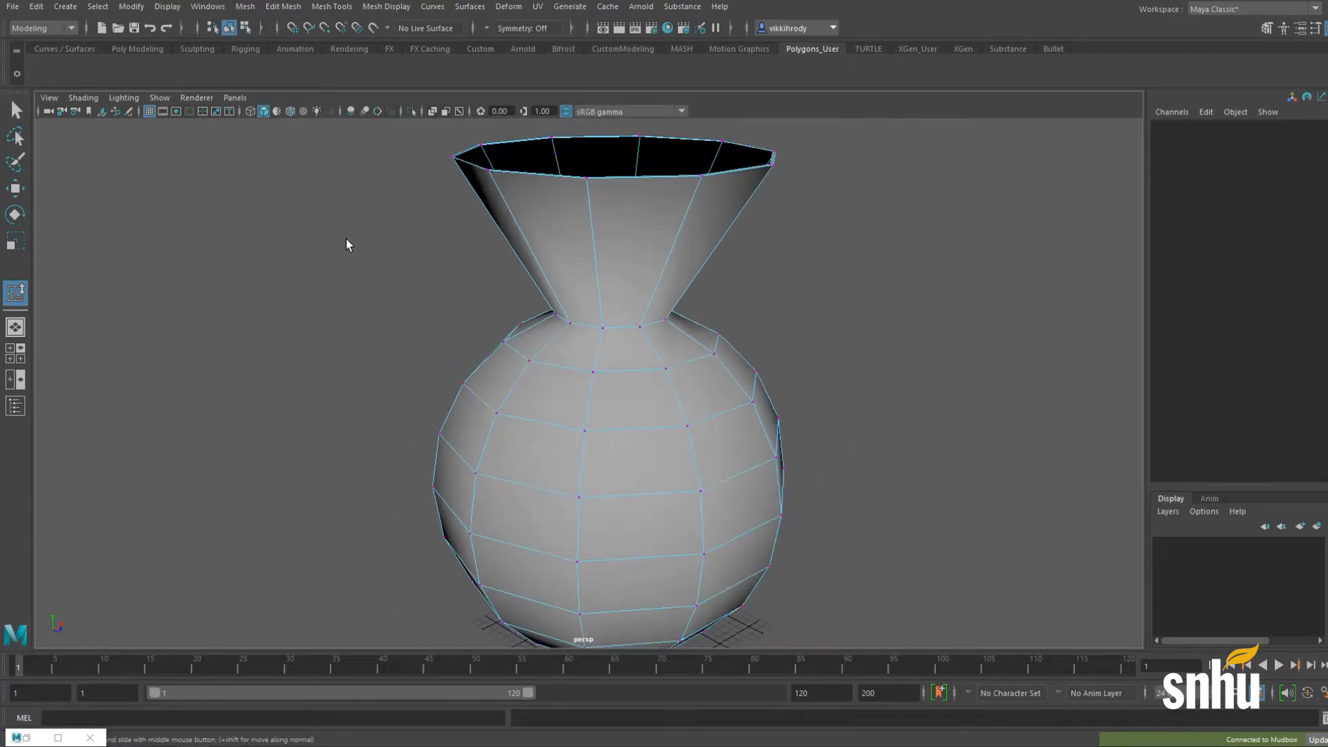
pyautogui.moveTo(356, 228); pyautogui.dragTo(837, 387)
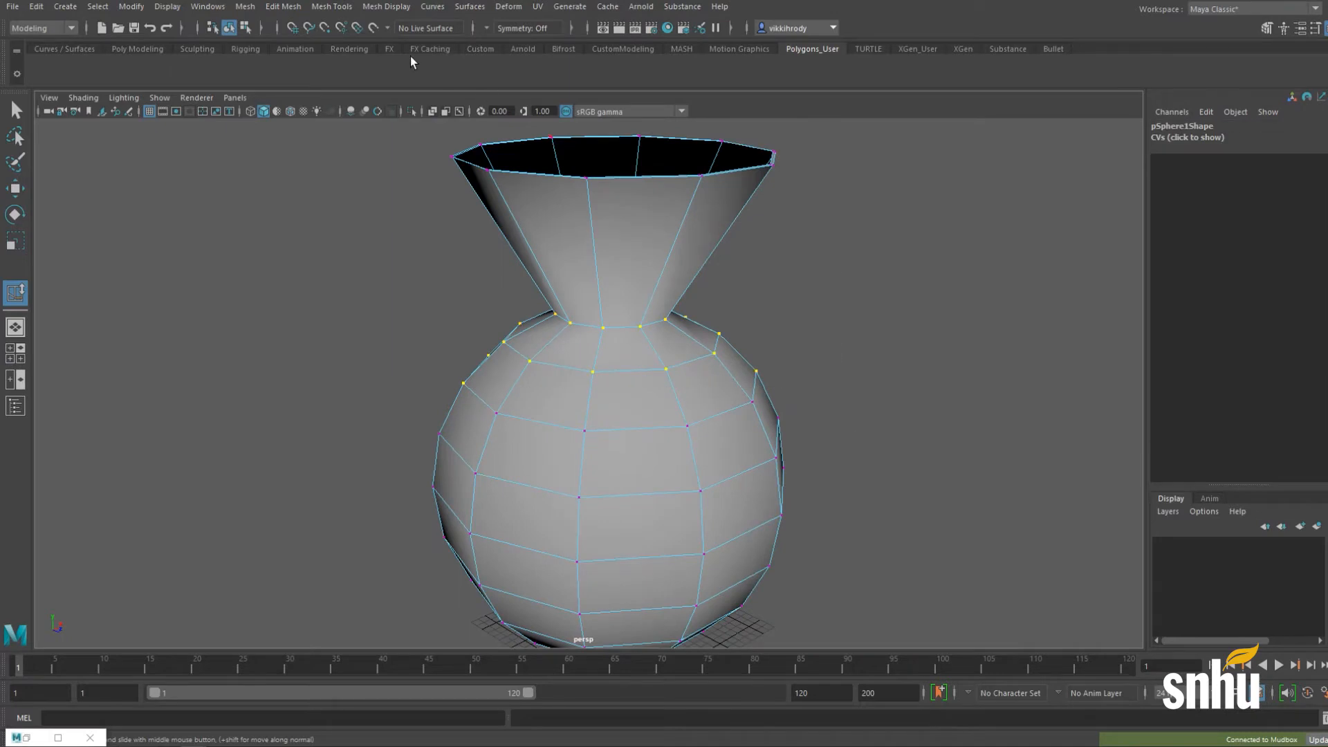
# Step: Merge the selected vertices with Threshold .001 in the Edit Mesh > Merge options
pyautogui.click(282, 7)
pyautogui.click(235, 10)
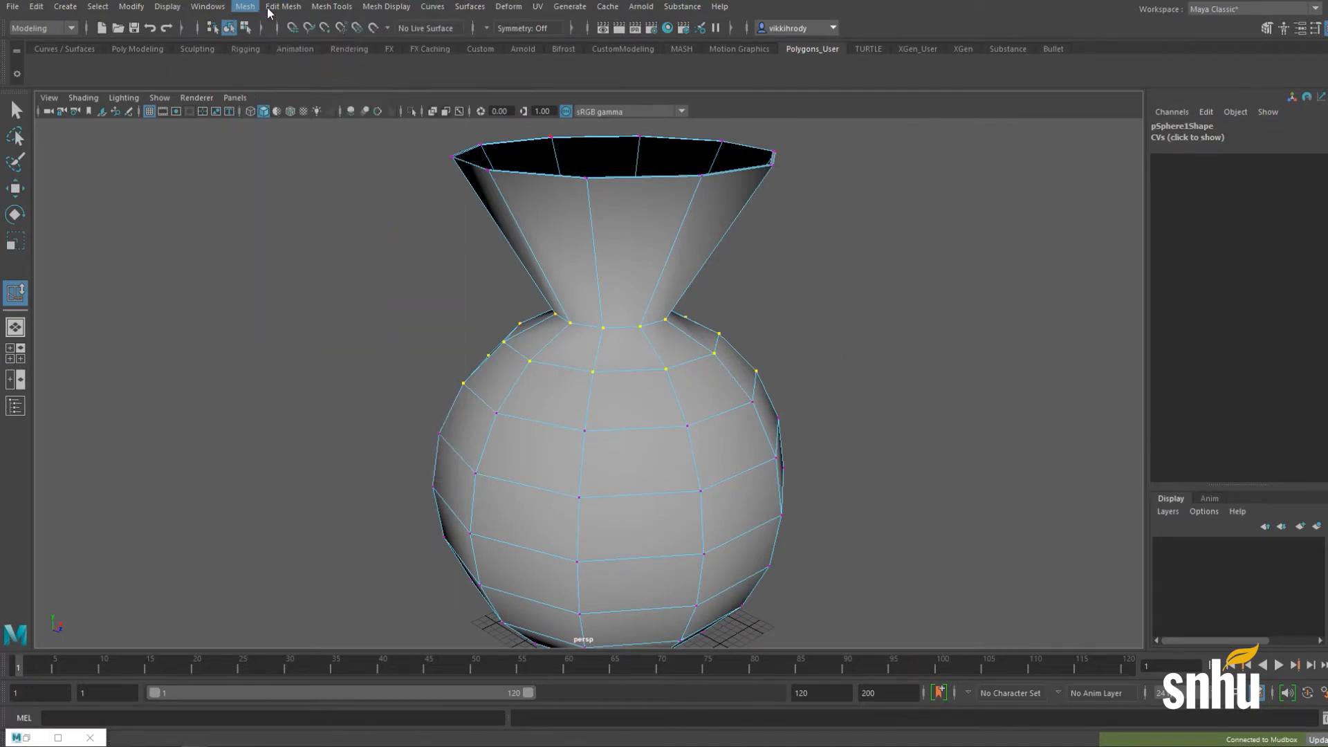
pyautogui.click(280, 7)
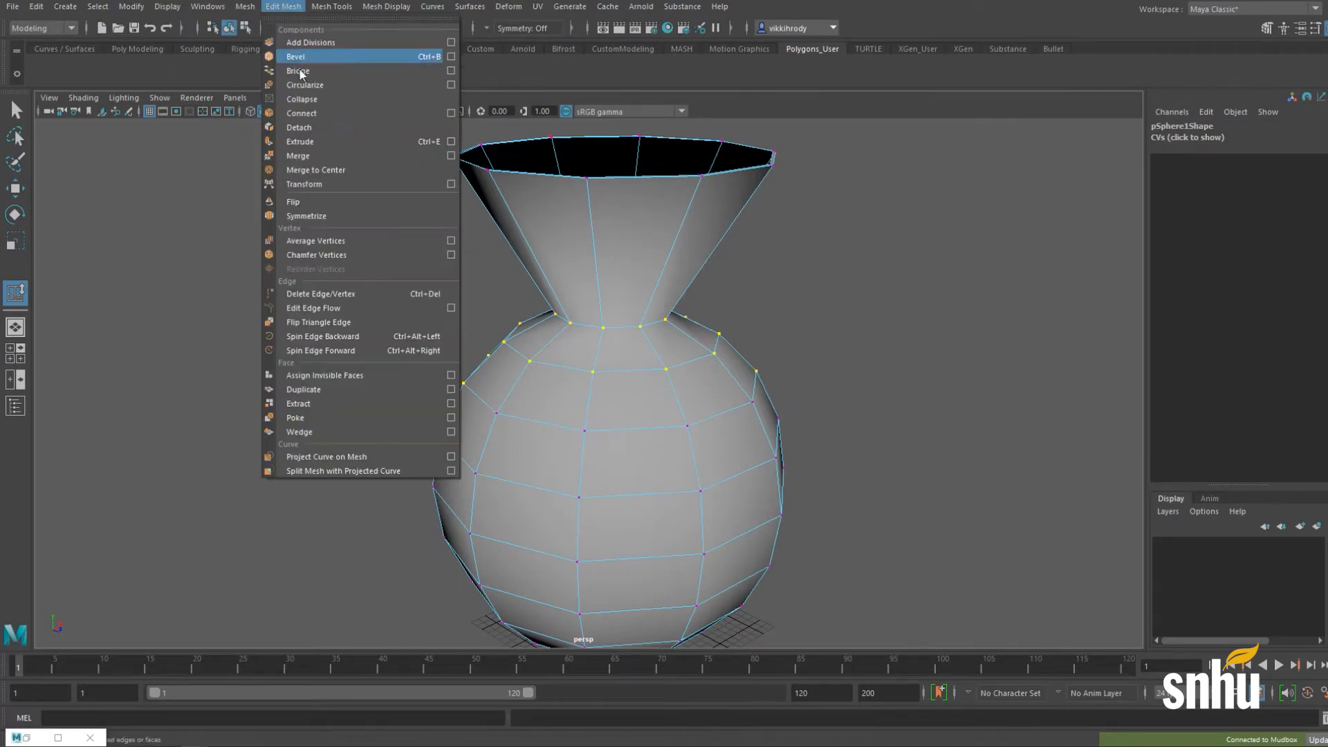
pyautogui.click(451, 156)
pyautogui.moveTo(705, 205); pyautogui.dragTo(661, 194)
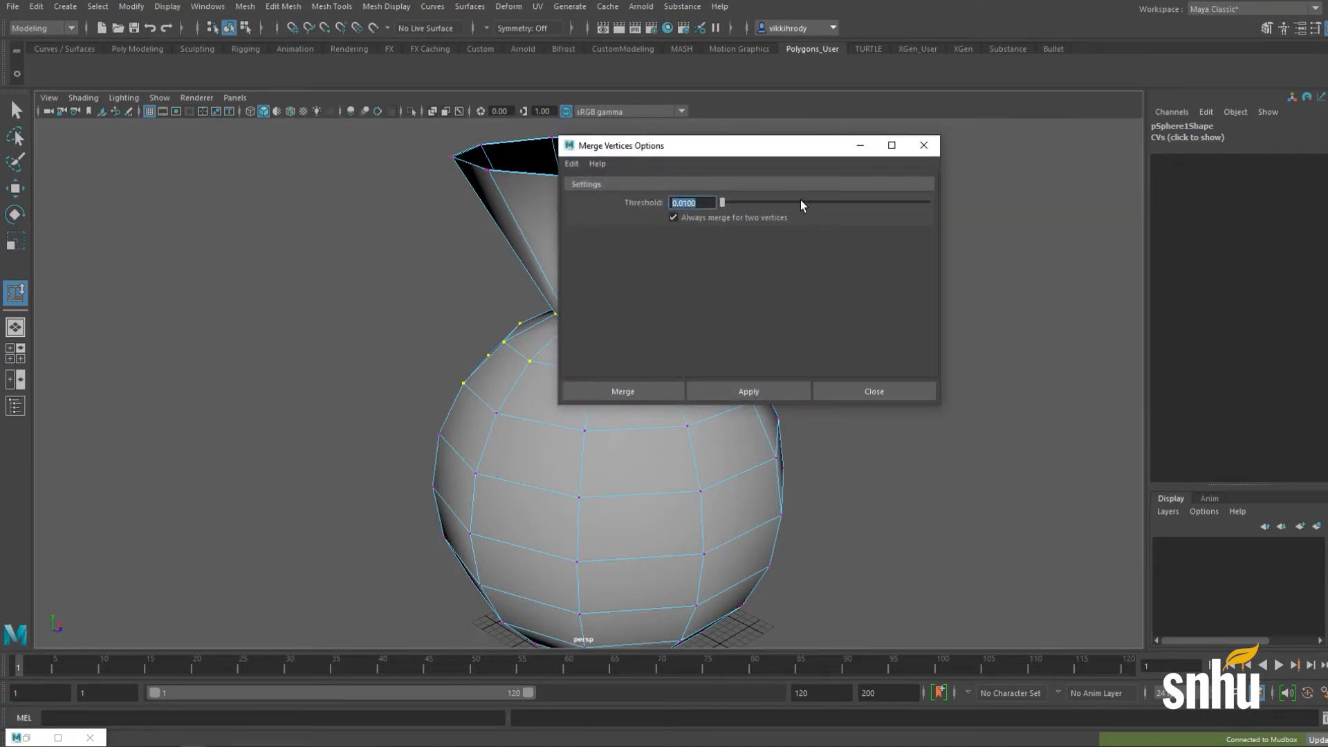
pyautogui.write('.001')
pyautogui.click(741, 392)
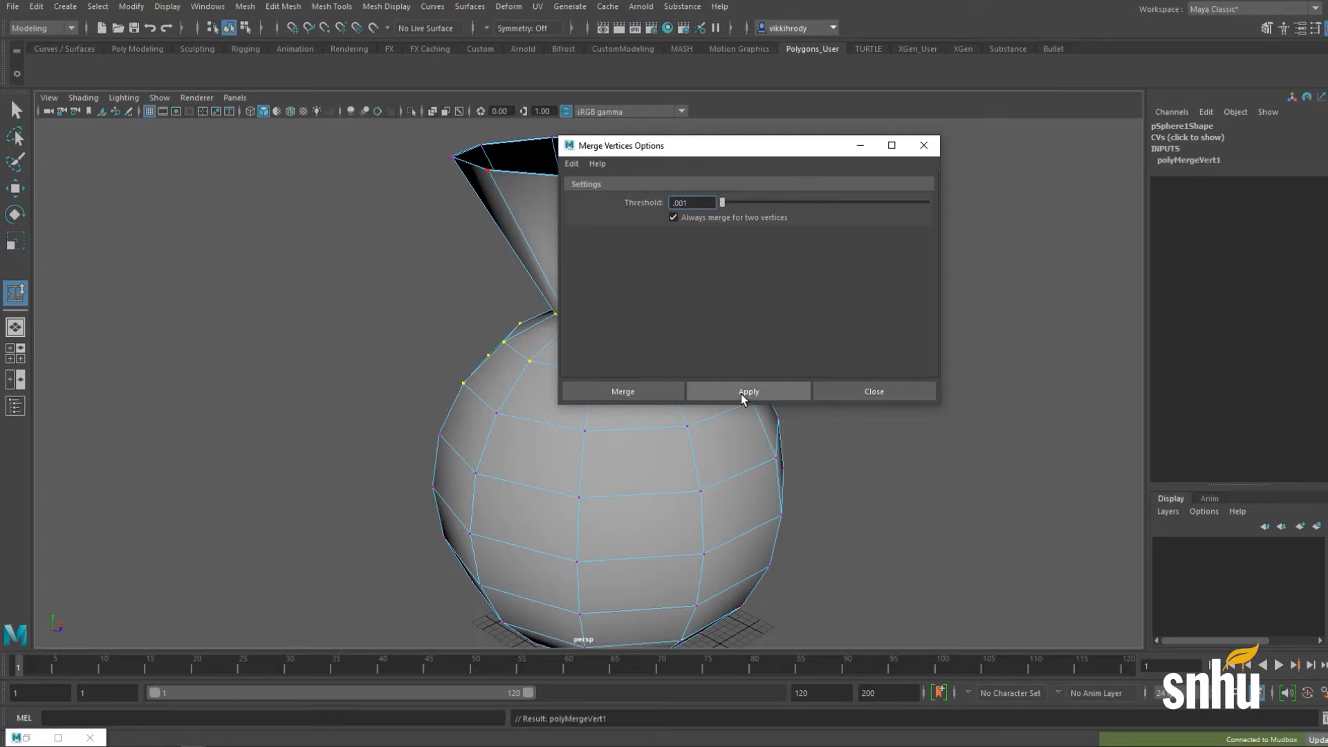
pyautogui.click(845, 389)
pyautogui.scroll(5, 828, 380)
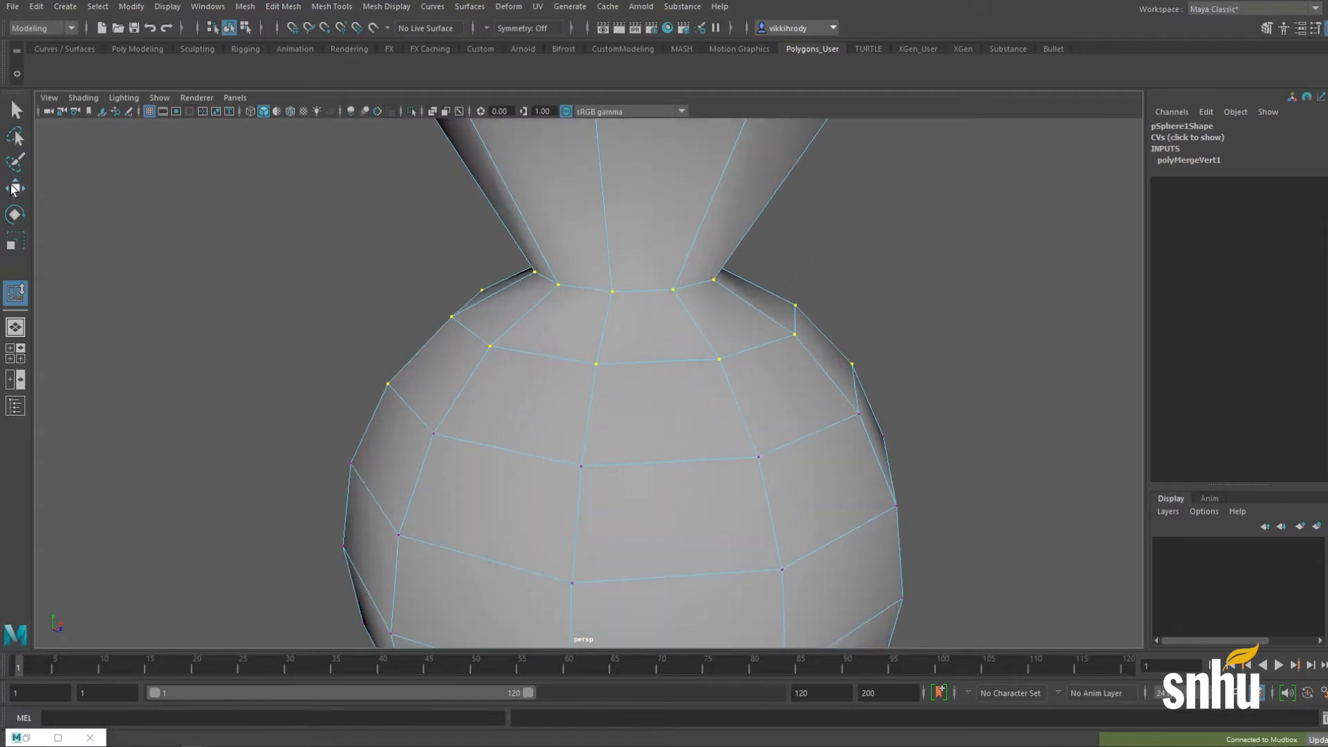
# Step: Weld the stray neck vertex onto its neighbour and return to object mode
pyautogui.press('w')
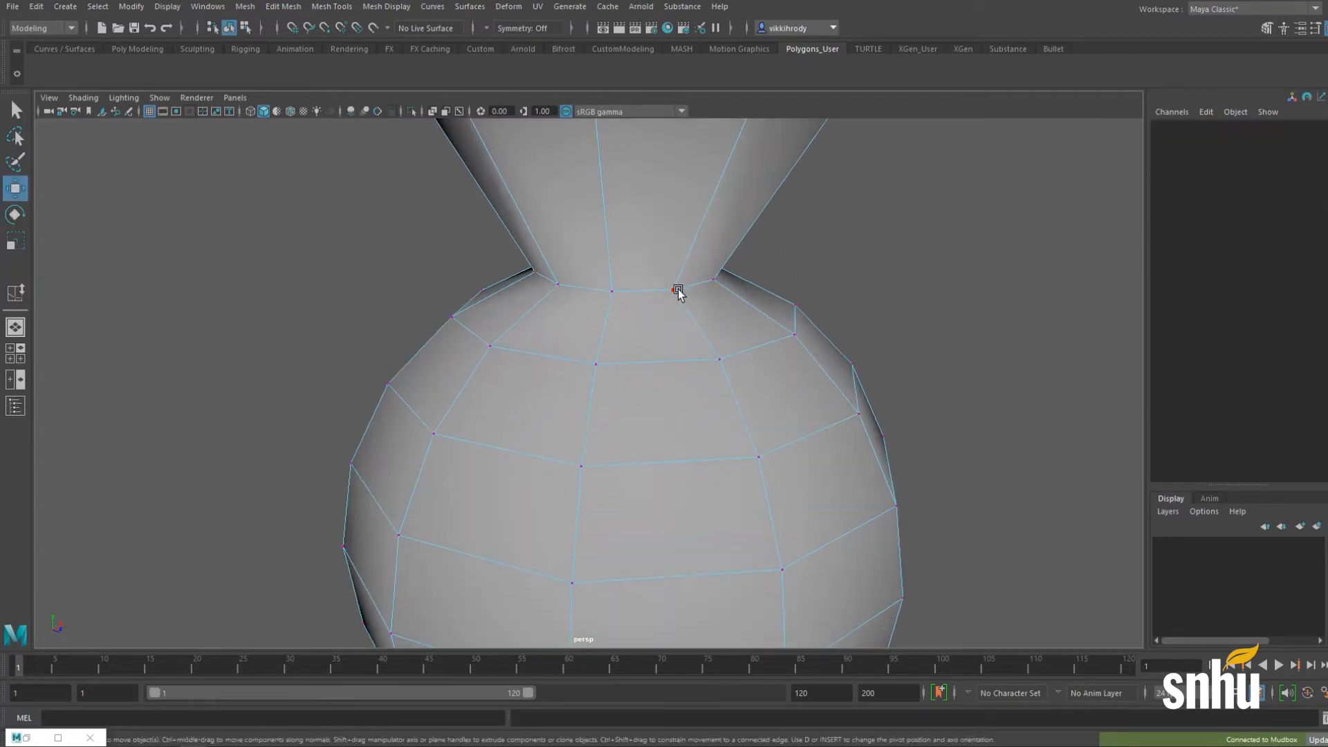
pyautogui.moveTo(676, 290); pyautogui.dragTo(720, 305)
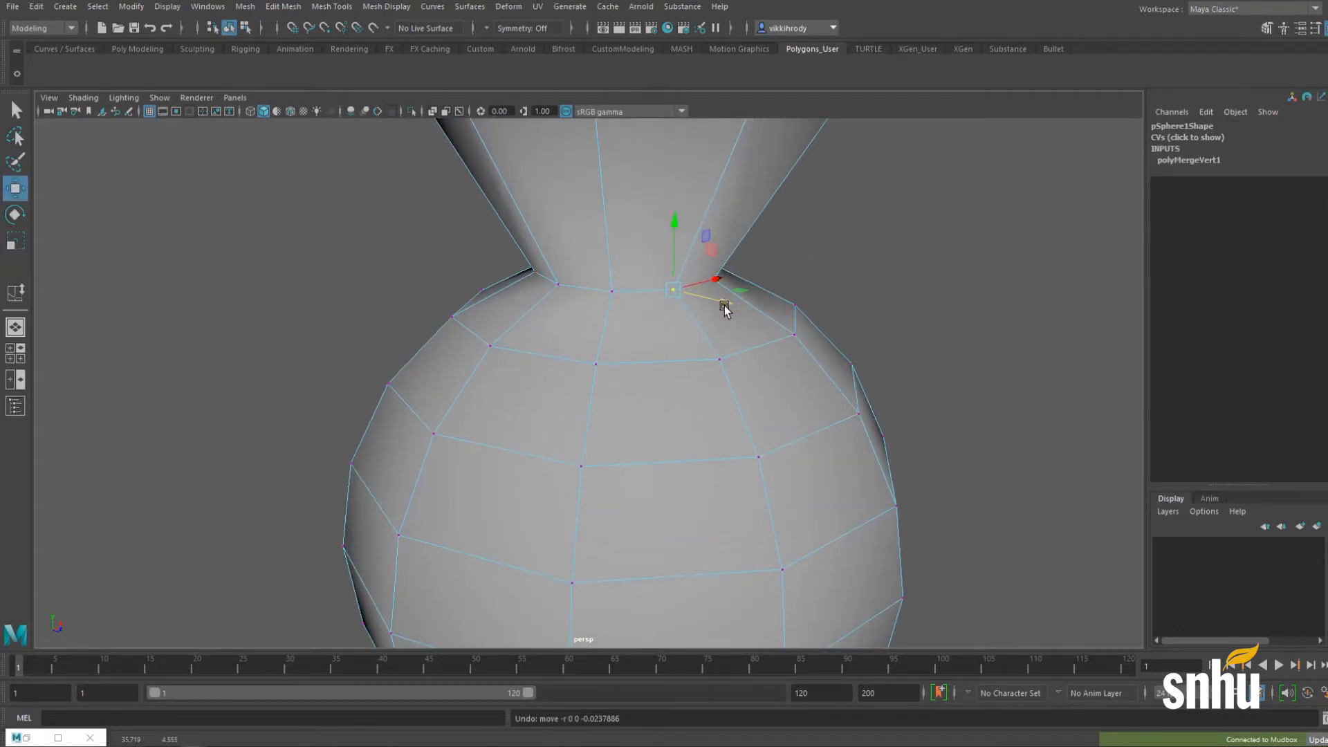
pyautogui.keyDown('alt'); pyautogui.moveTo(803, 417); pyautogui.dragTo(409, 415, button='right'); pyautogui.keyUp('alt')
pyautogui.moveTo(564, 366); pyautogui.dragTo(631, 339, button='right')
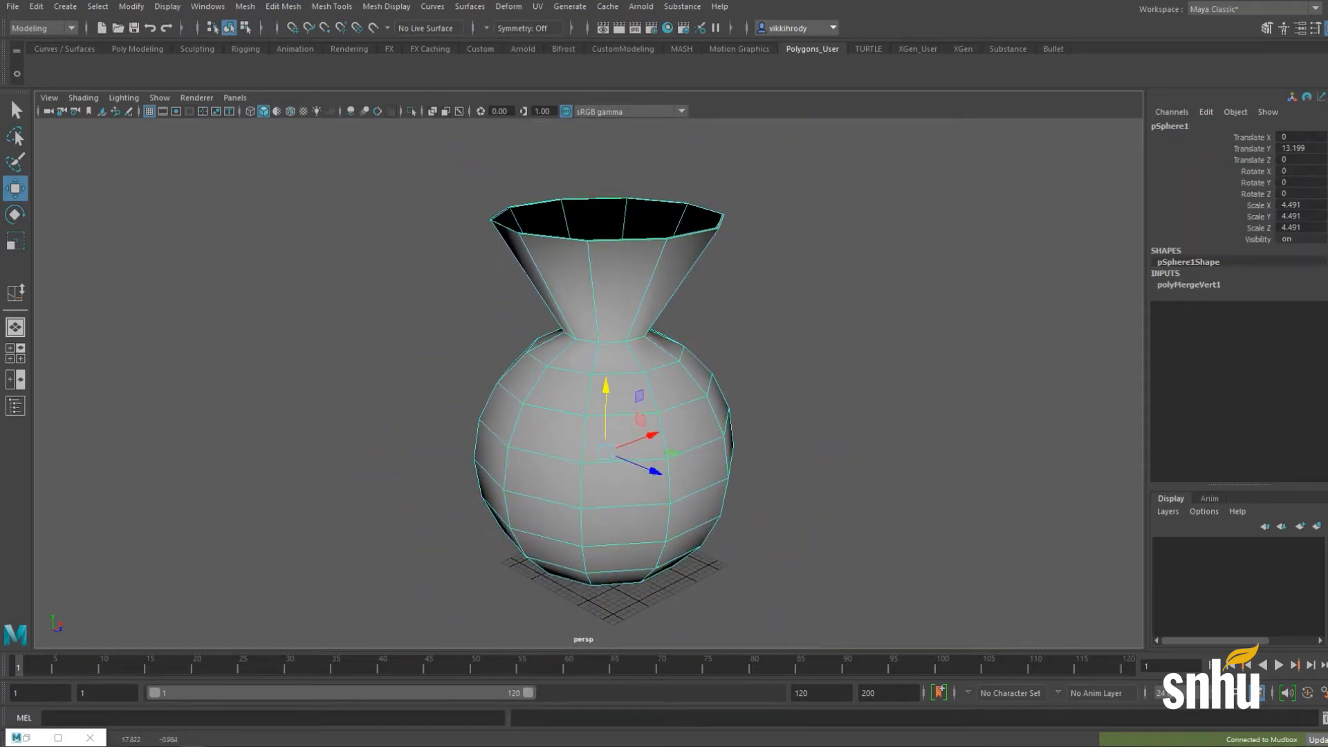
# Step: Send the whole vase to Mudbox again as a new scene
pyautogui.moveTo(1327, 62); pyautogui.dragTo(440, 7)
pyautogui.click(12, 6)
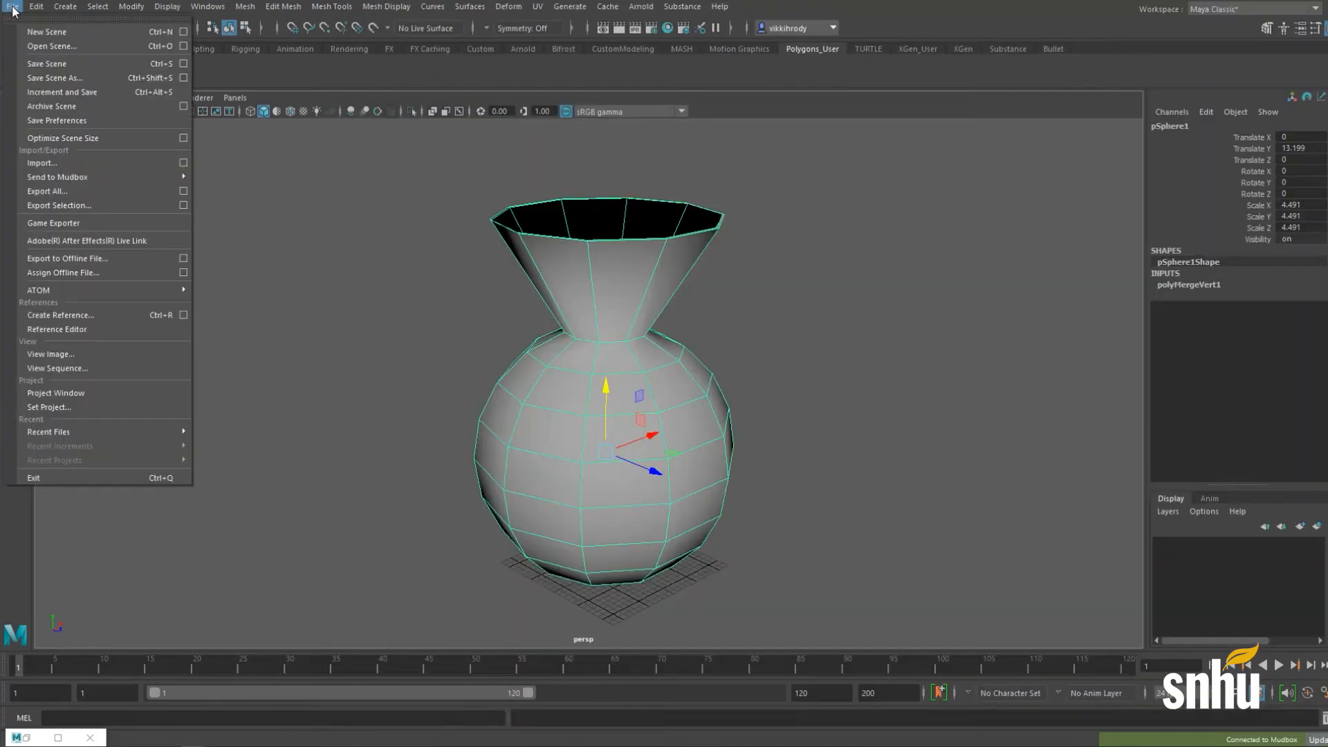
pyautogui.moveTo(86, 178)
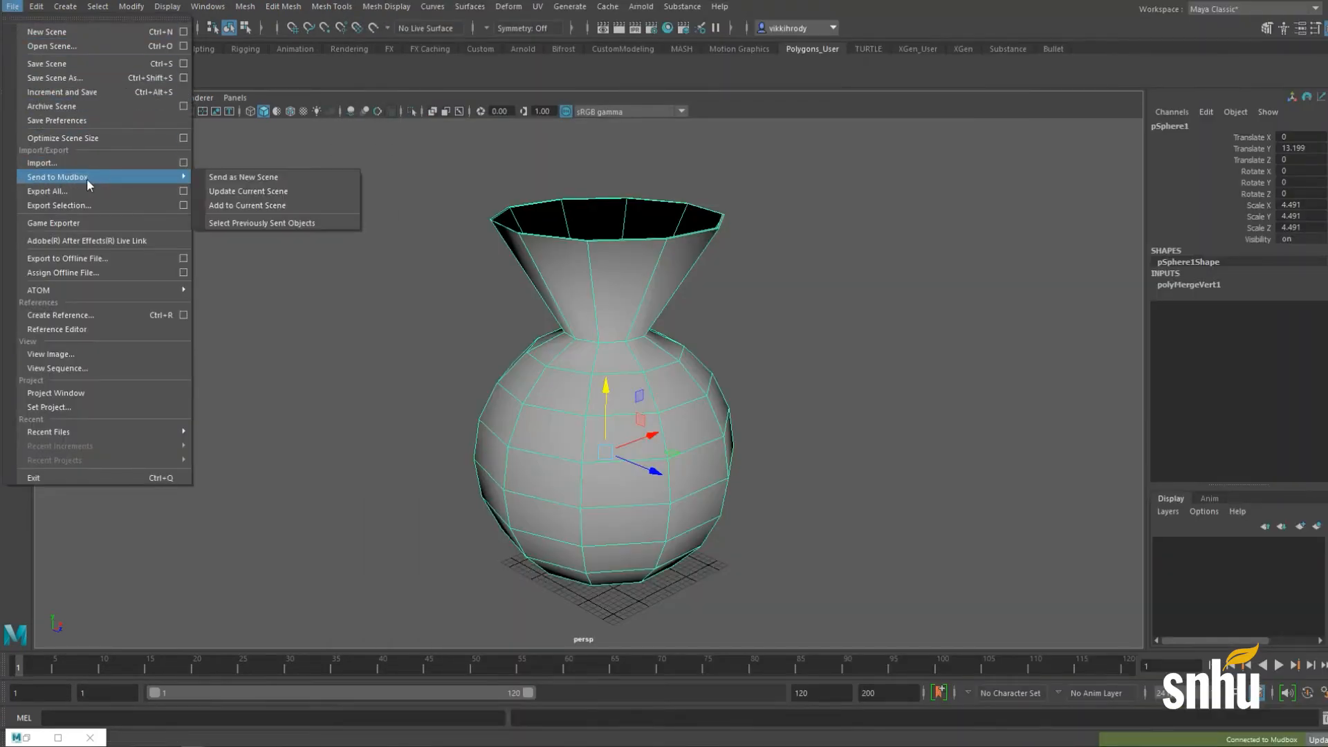
pyautogui.click(234, 179)
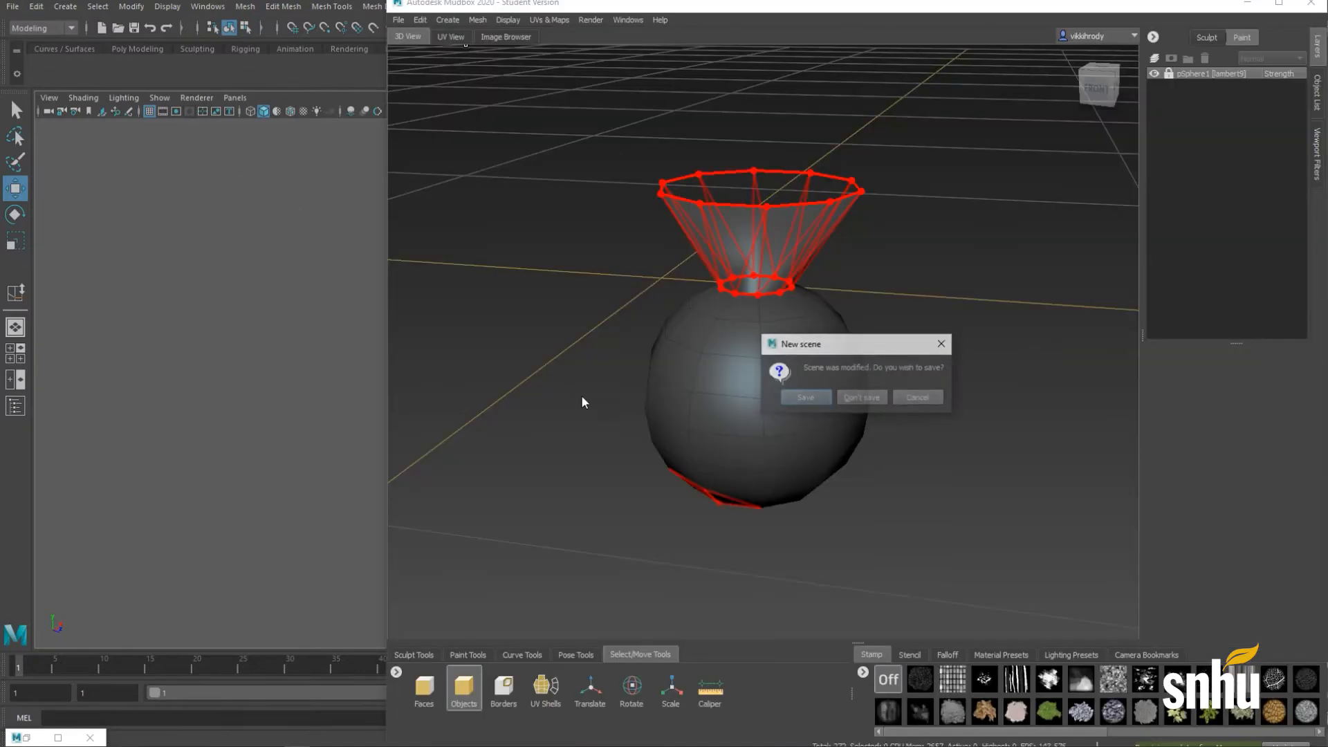
# Step: Discard the old Mudbox scene unsaved and keep the re-imported vase despite its reported problems
pyautogui.click(862, 398)
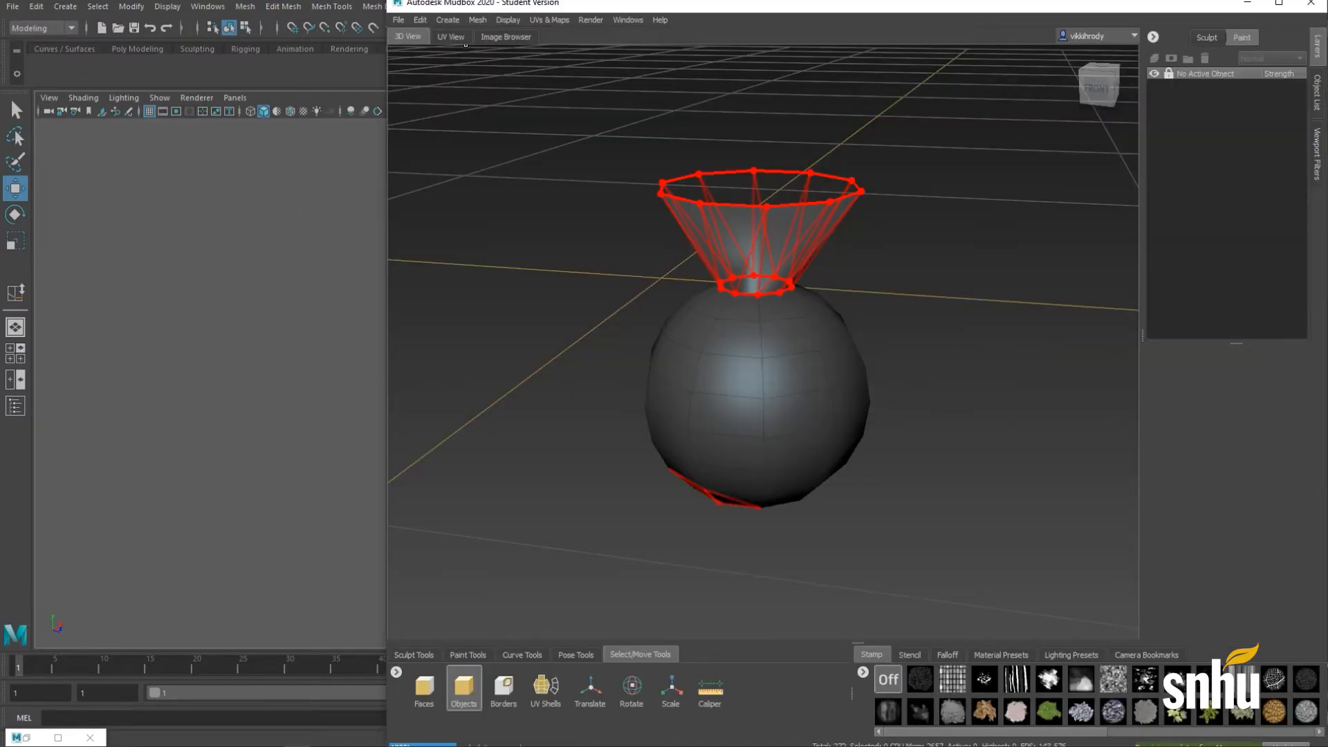
pyautogui.moveTo(808, 249); pyautogui.dragTo(721, 177)
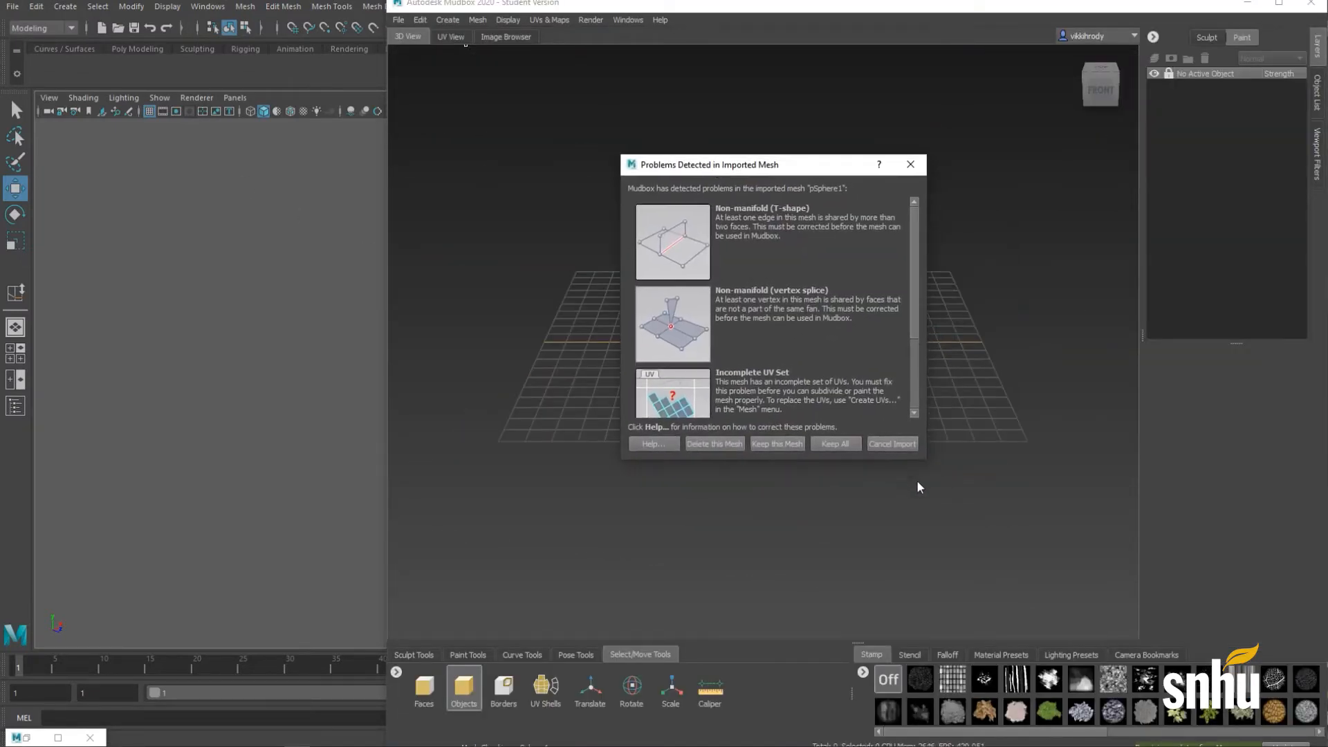
pyautogui.moveTo(931, 462); pyautogui.dragTo(991, 459)
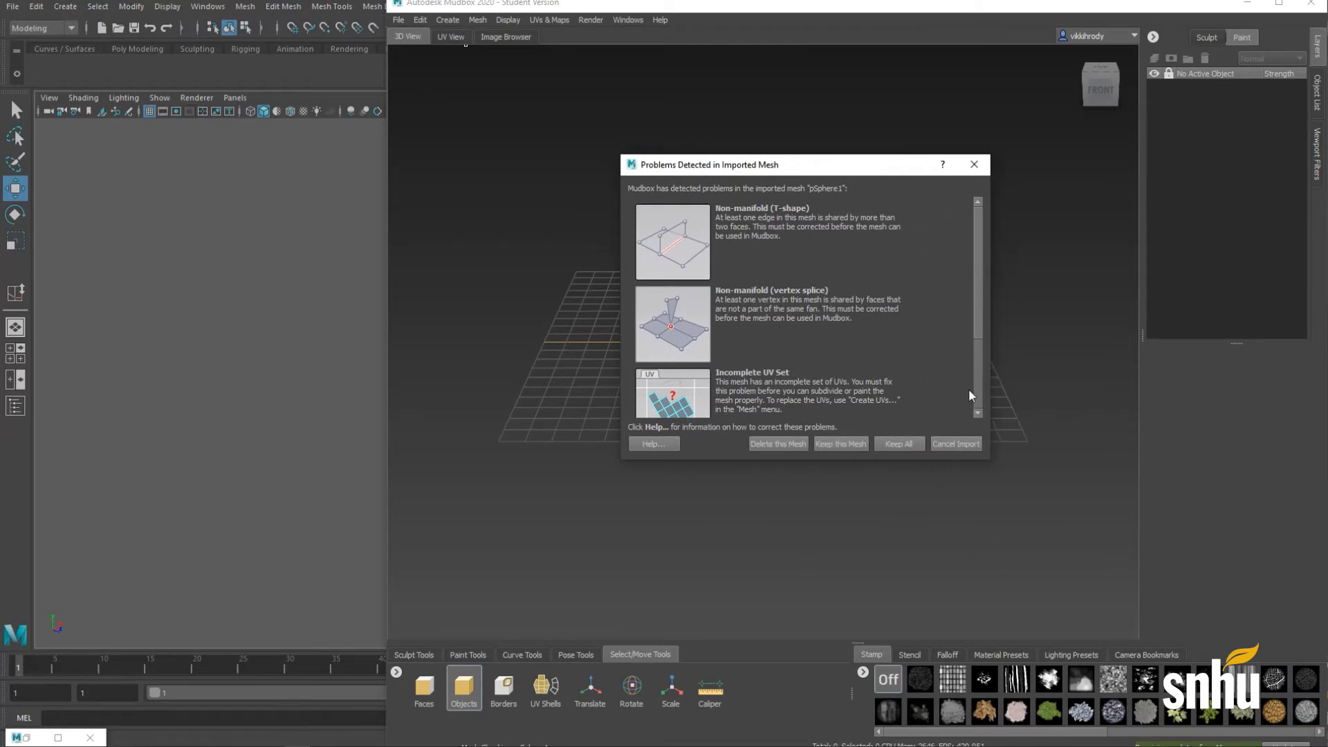
pyautogui.moveTo(983, 324); pyautogui.dragTo(1003, 405)
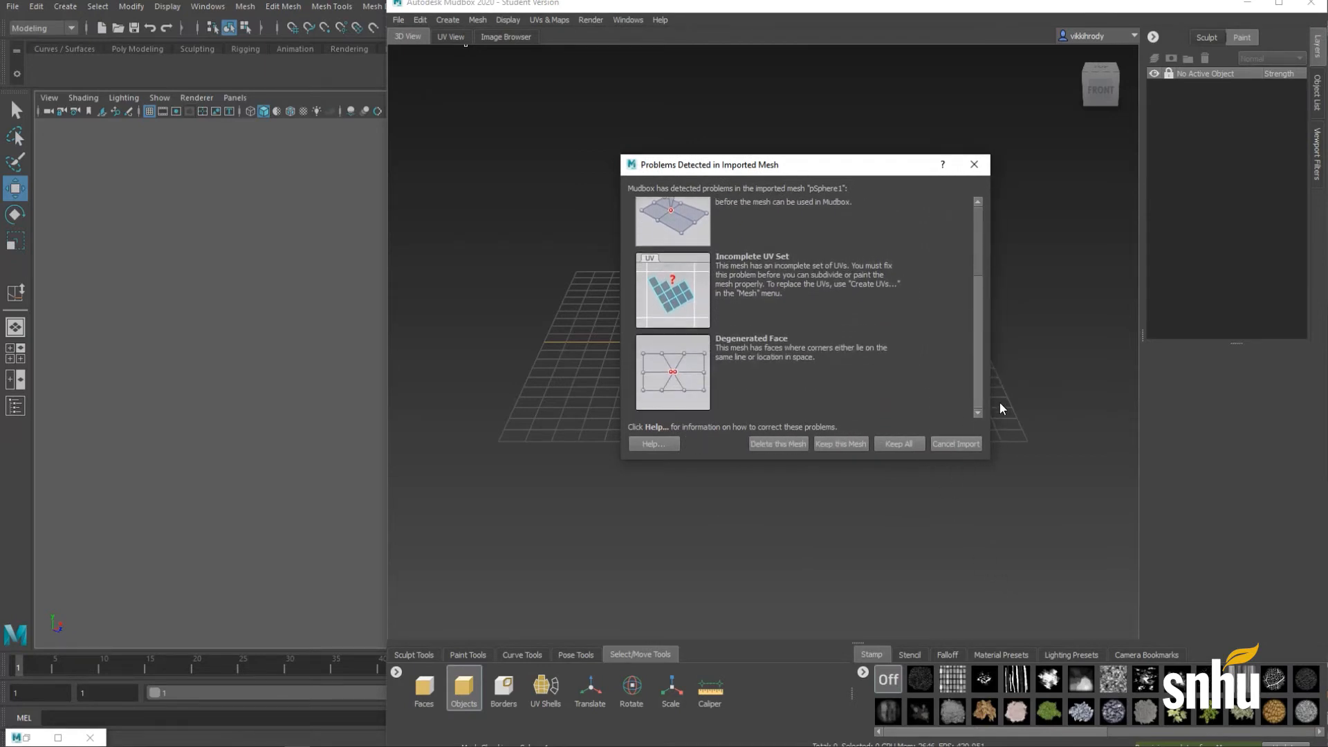
pyautogui.click(975, 164)
# Step: Inspect the vase's distorted neck in Mudbox, then move the window aside to reveal Maya
pyautogui.scroll(5, 719, 526)
pyautogui.keyDown('alt'); pyautogui.moveTo(723, 547); pyautogui.dragTo(796, 429, button='middle'); pyautogui.keyUp('alt')
pyautogui.scroll(2, 613, 336)
pyautogui.keyDown('alt'); pyautogui.moveTo(796, 429); pyautogui.dragTo(795, 387); pyautogui.keyUp('alt')
pyautogui.keyDown('alt'); pyautogui.moveTo(796, 387); pyautogui.dragTo(1031, 417, button='right'); pyautogui.keyUp('alt')
pyautogui.keyDown('alt'); pyautogui.moveTo(1028, 378); pyautogui.dragTo(807, 434); pyautogui.keyUp('alt')
pyautogui.keyDown('alt'); pyautogui.moveTo(807, 433); pyautogui.dragTo(609, 573, button='middle'); pyautogui.keyUp('alt')
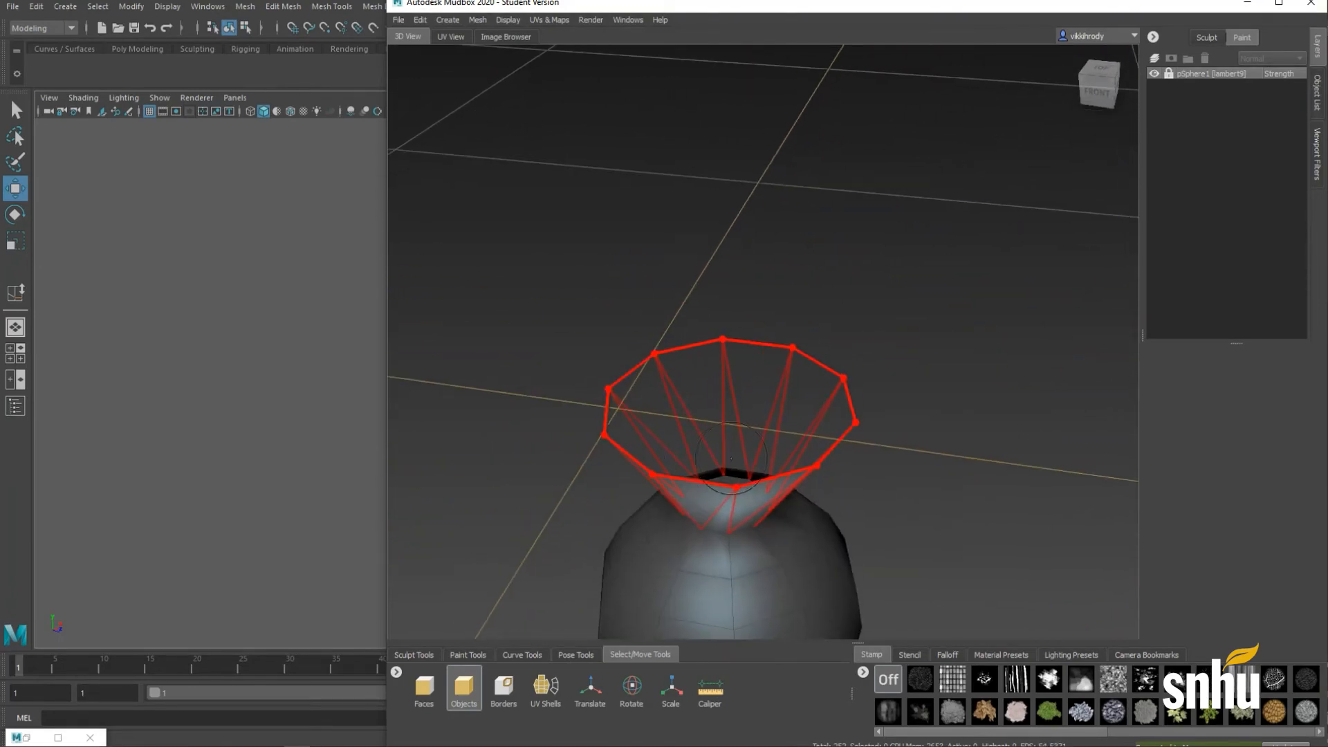
pyautogui.moveTo(455, 10); pyautogui.dragTo(1312, 181)
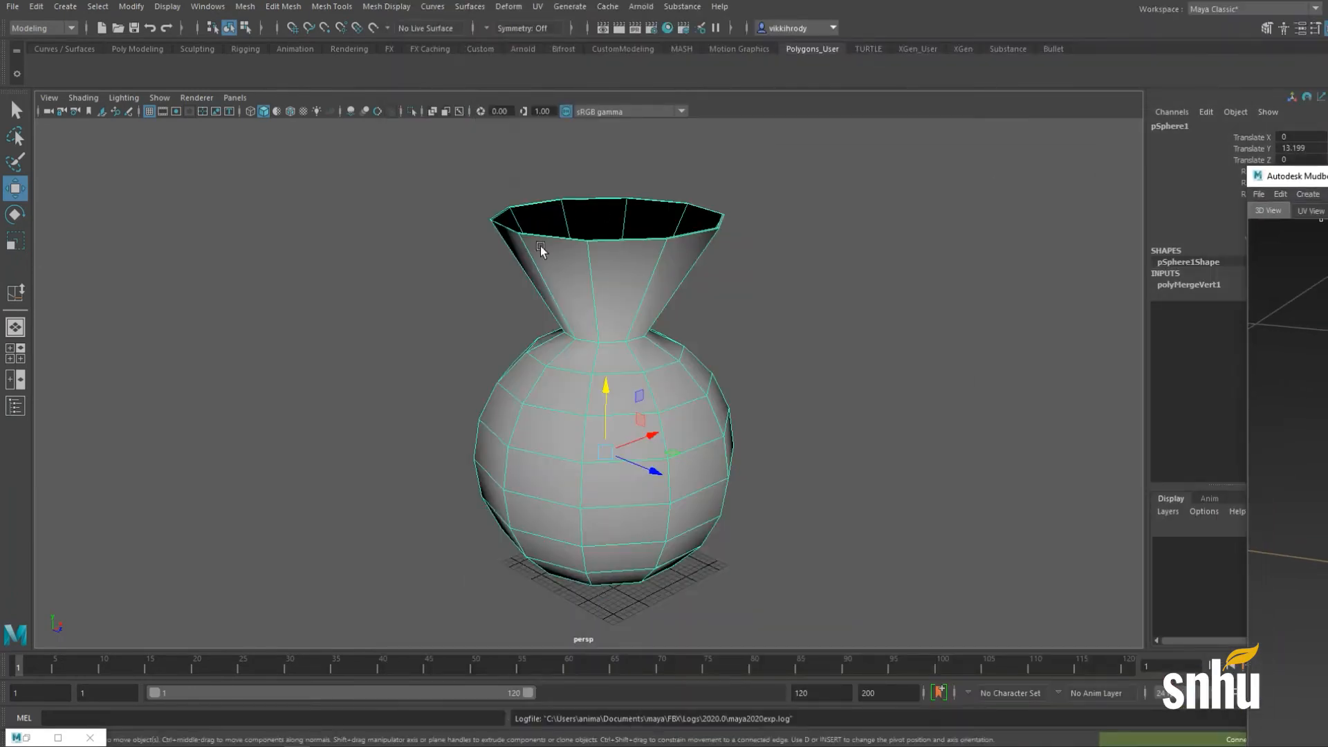
# Step: Look into the vase's opening and nudge a neck vertex sideways along X
pyautogui.keyDown('alt'); pyautogui.moveTo(543, 252); pyautogui.dragTo(588, 335); pyautogui.keyUp('alt')
pyautogui.keyDown('alt'); pyautogui.moveTo(588, 335); pyautogui.dragTo(696, 342, button='right'); pyautogui.keyUp('alt')
pyautogui.keyDown('alt'); pyautogui.moveTo(696, 341); pyautogui.dragTo(609, 419); pyautogui.keyUp('alt')
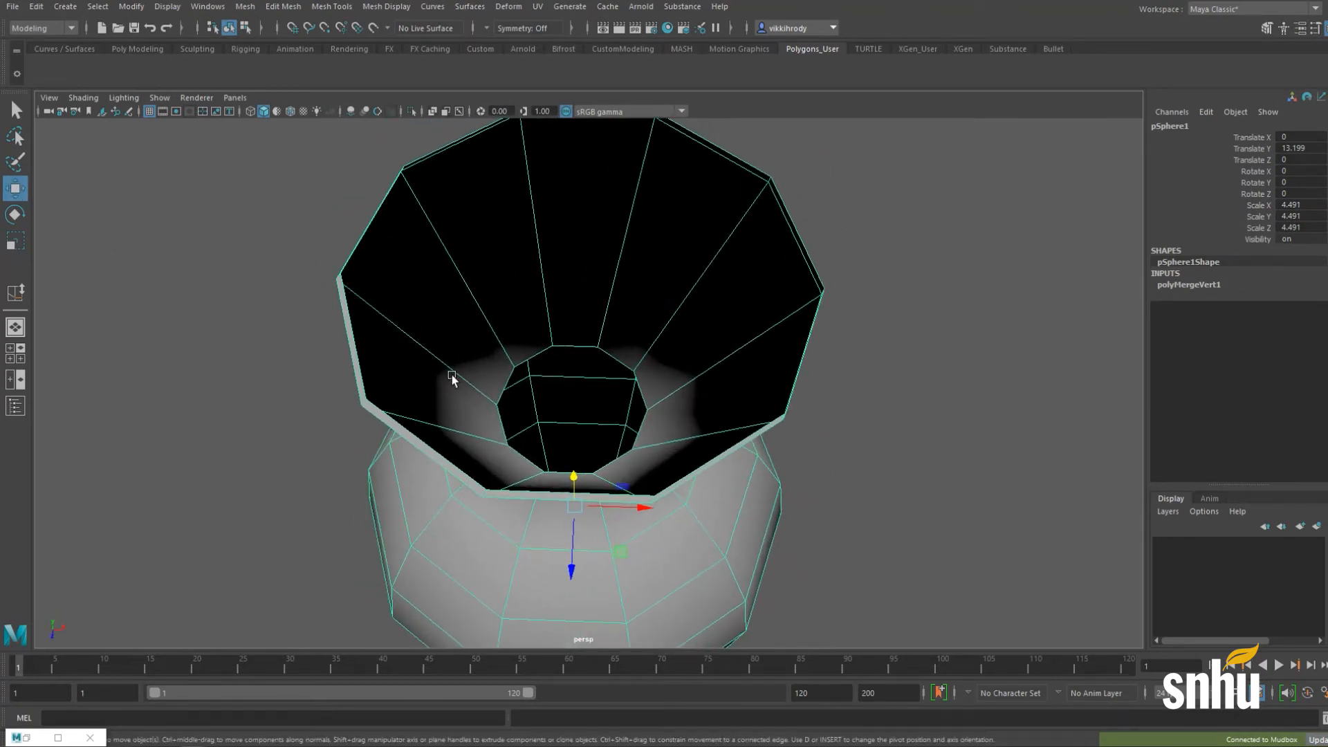
pyautogui.moveTo(452, 360); pyautogui.dragTo(408, 361, button='right')
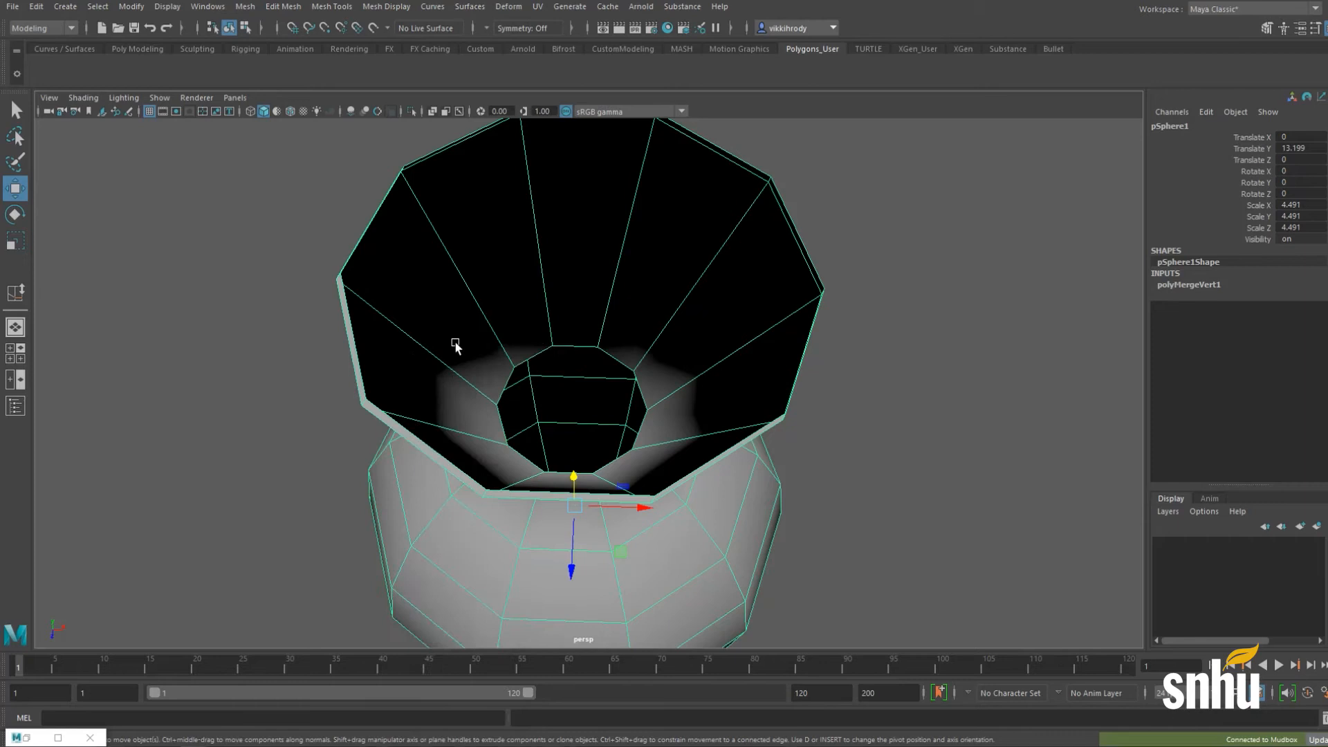
pyautogui.click(505, 372)
pyautogui.keyDown('alt'); pyautogui.moveTo(479, 421); pyautogui.dragTo(590, 362); pyautogui.keyUp('alt')
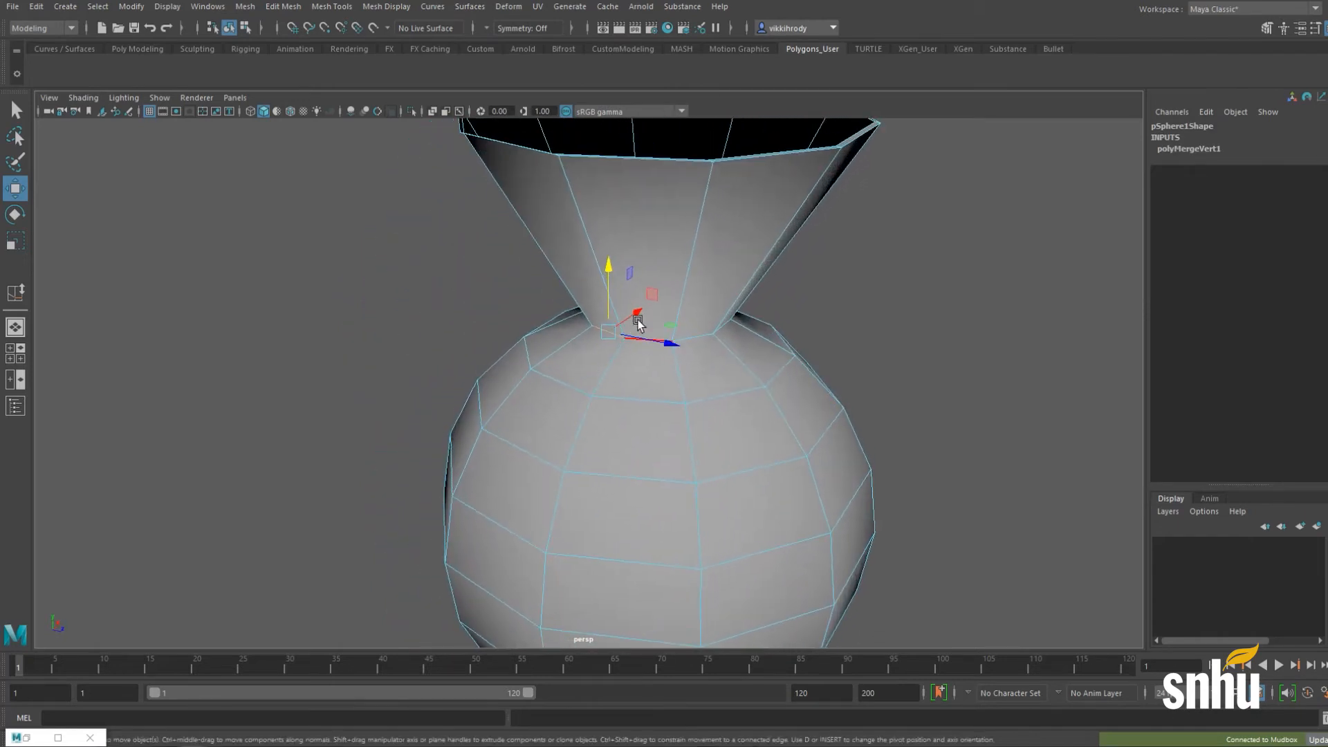
pyautogui.moveTo(638, 317); pyautogui.dragTo(631, 323)
pyautogui.hotkey('ctrl', 'z')
pyautogui.hotkey('ctrl', 'z')
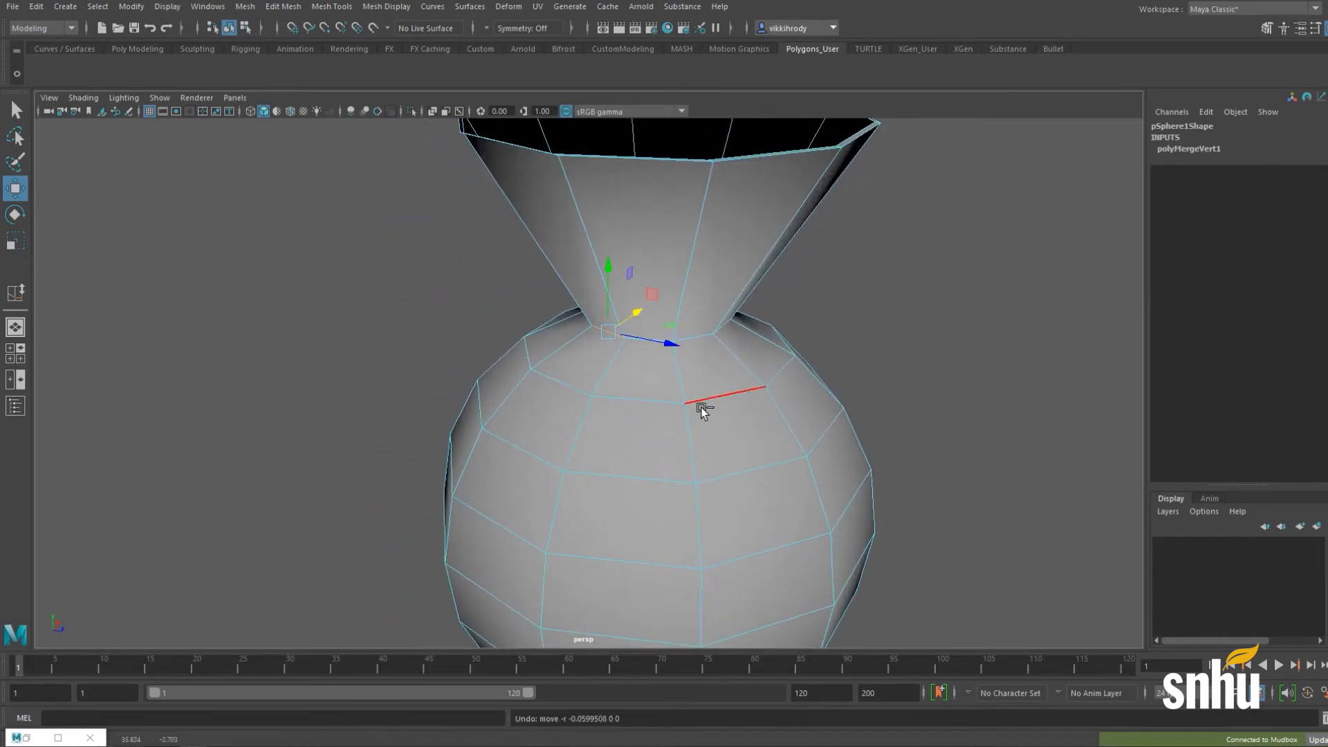
pyautogui.keyDown('ctrl'); pyautogui.moveTo(701, 408); pyautogui.dragTo(564, 446); pyautogui.keyUp('ctrl')
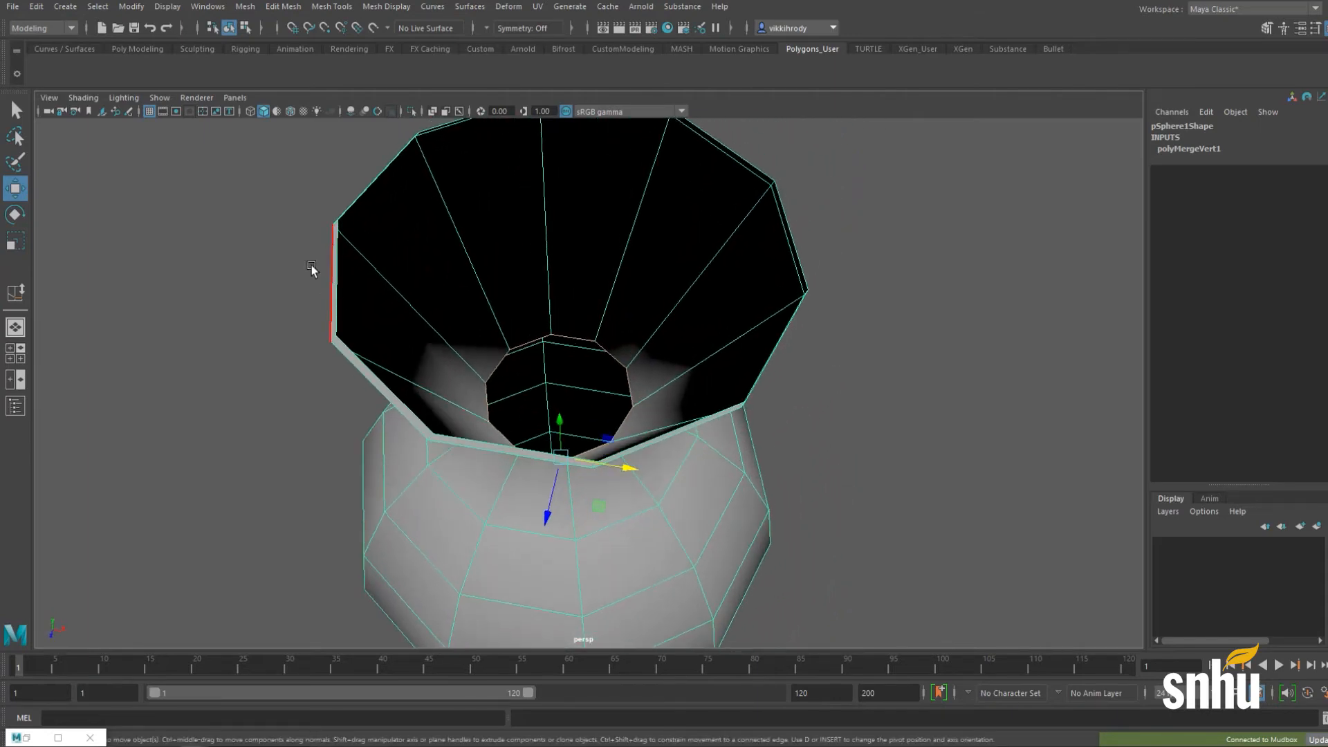
# Step: Reframe the vase and marquee-select all of its vertices
pyautogui.keyDown('alt'); pyautogui.moveTo(339, 240); pyautogui.dragTo(665, 313); pyautogui.keyUp('alt')
pyautogui.keyDown('alt'); pyautogui.moveTo(694, 297); pyautogui.dragTo(443, 320, button='right'); pyautogui.keyUp('alt')
pyautogui.keyDown('alt'); pyautogui.moveTo(581, 491); pyautogui.dragTo(620, 431); pyautogui.keyUp('alt')
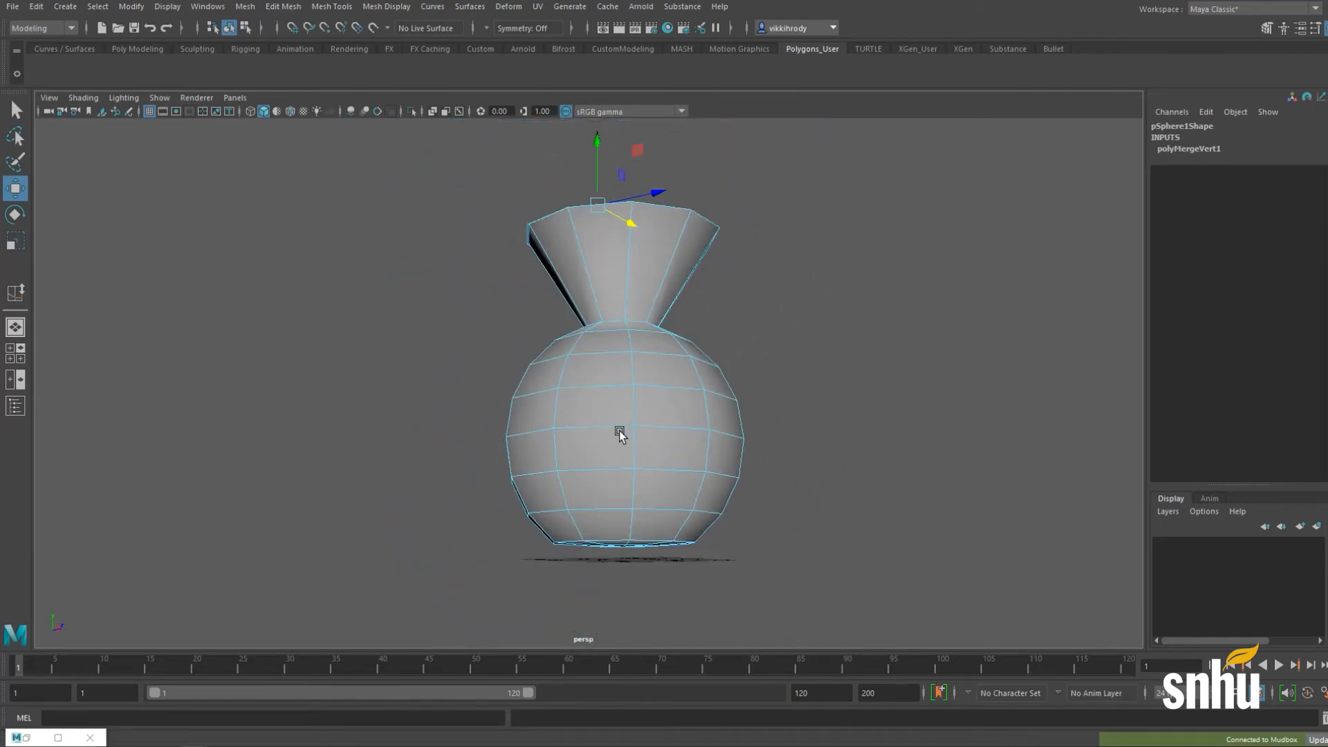
pyautogui.moveTo(607, 361); pyautogui.dragTo(531, 359, button='right')
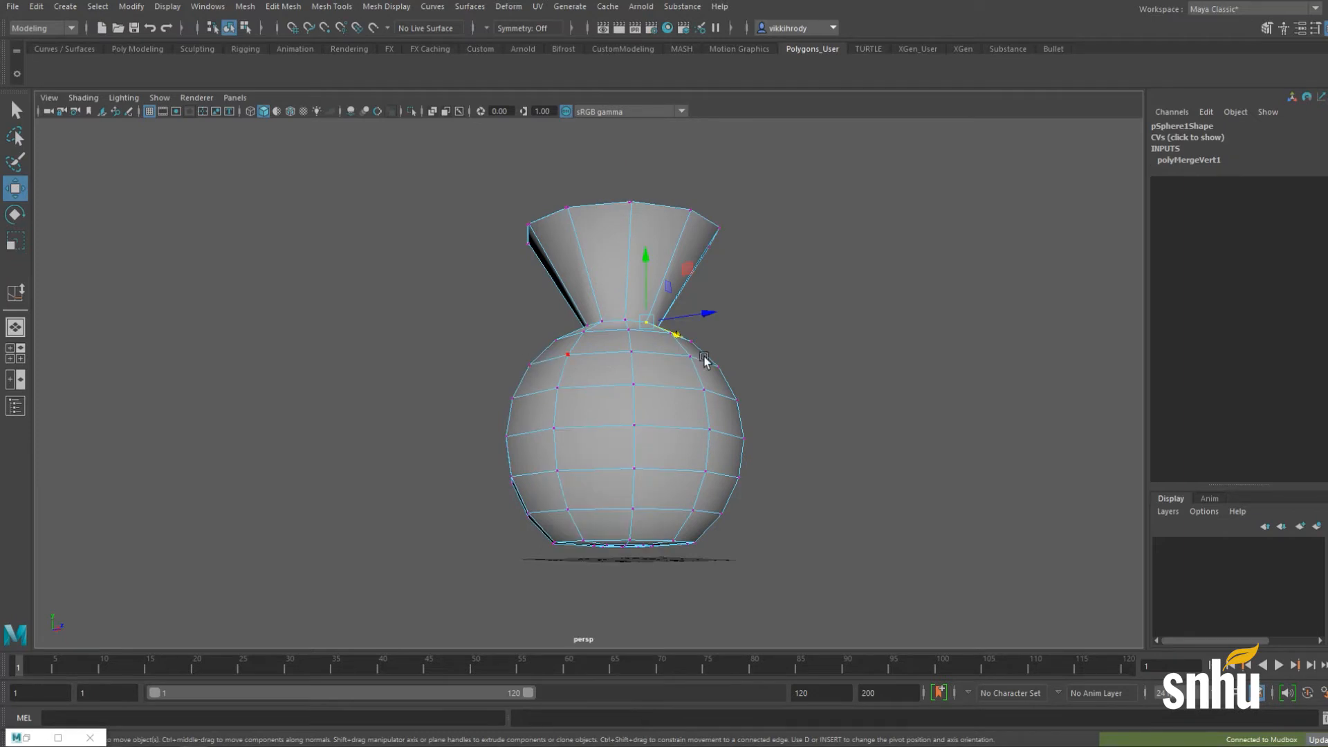
pyautogui.scroll(-2, 429, 217)
pyautogui.moveTo(409, 174); pyautogui.dragTo(792, 614)
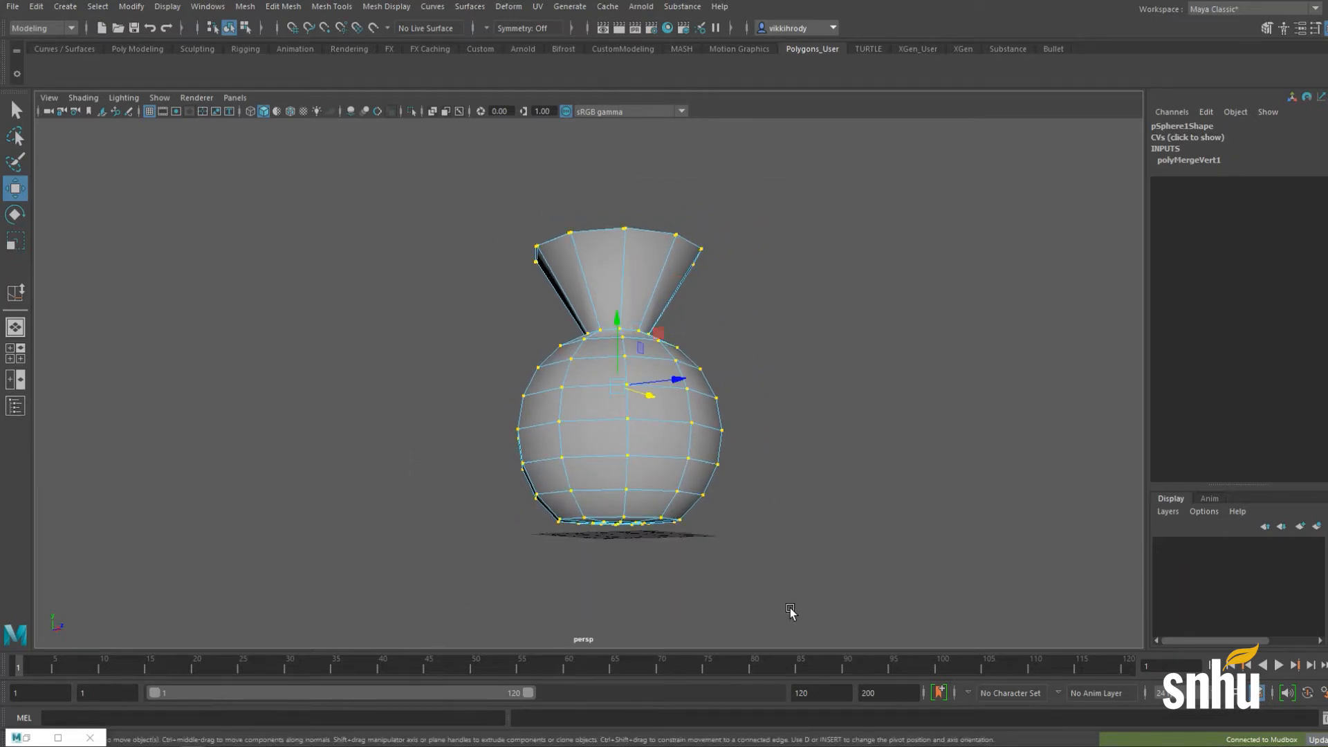
# Step: Merge all the vase's vertices at 0.001, return to object mode, and bring Mudbox back
pyautogui.click(245, 6)
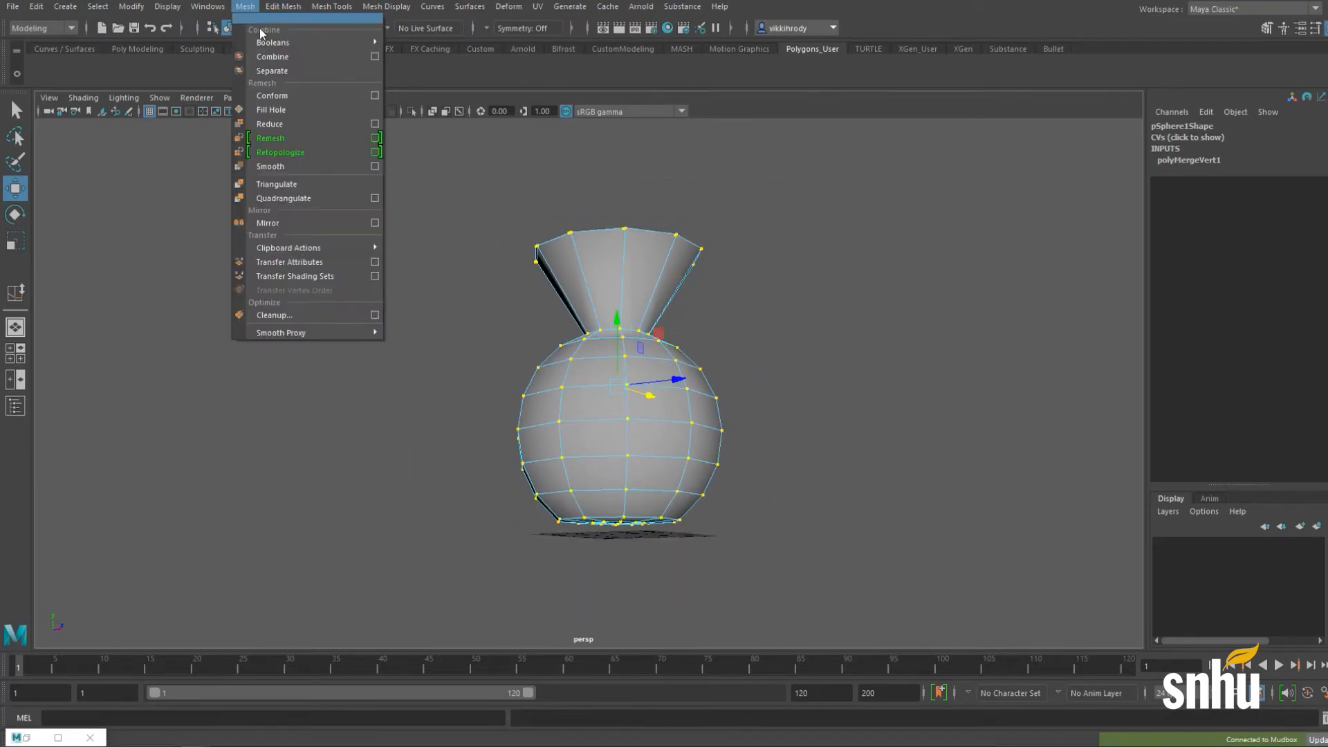
pyautogui.moveTo(283, 6)
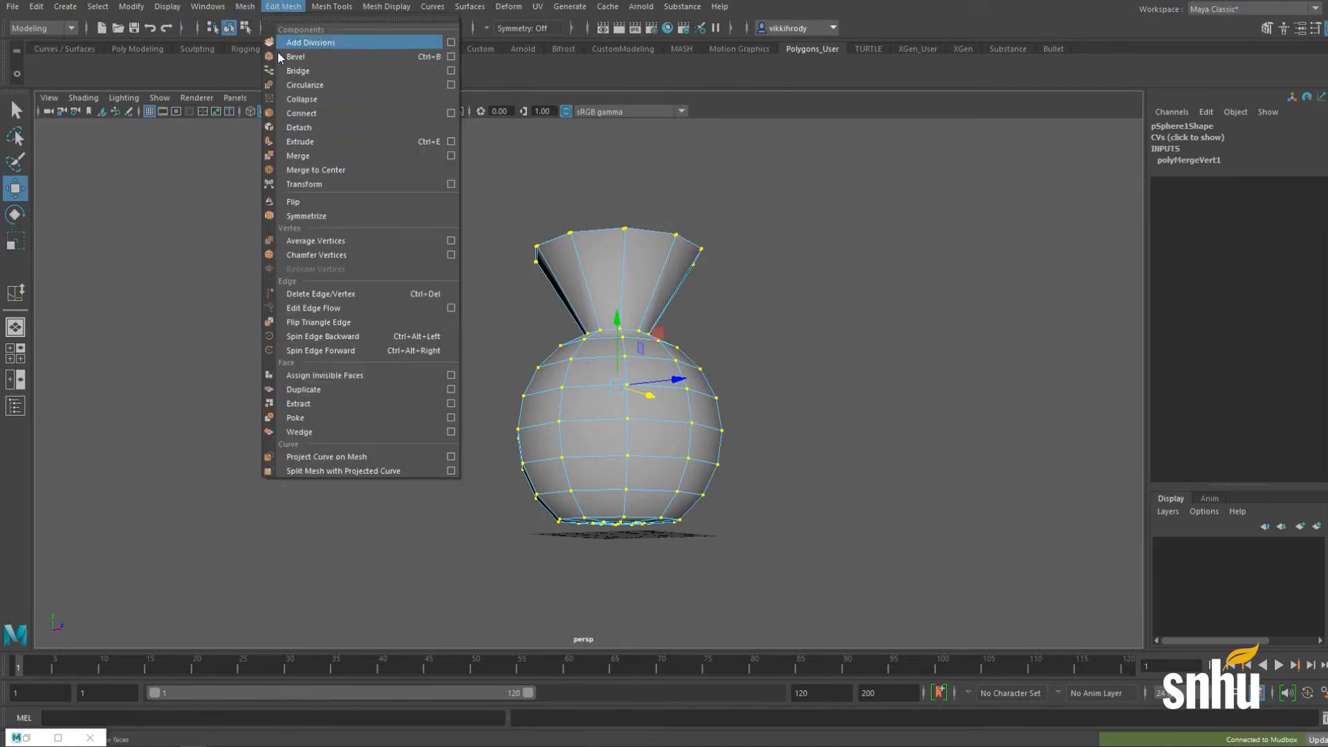
pyautogui.click(314, 158)
pyautogui.keyDown('alt'); pyautogui.moveTo(504, 249); pyautogui.dragTo(564, 362); pyautogui.keyUp('alt')
pyautogui.moveTo(624, 303); pyautogui.dragTo(669, 286, button='right')
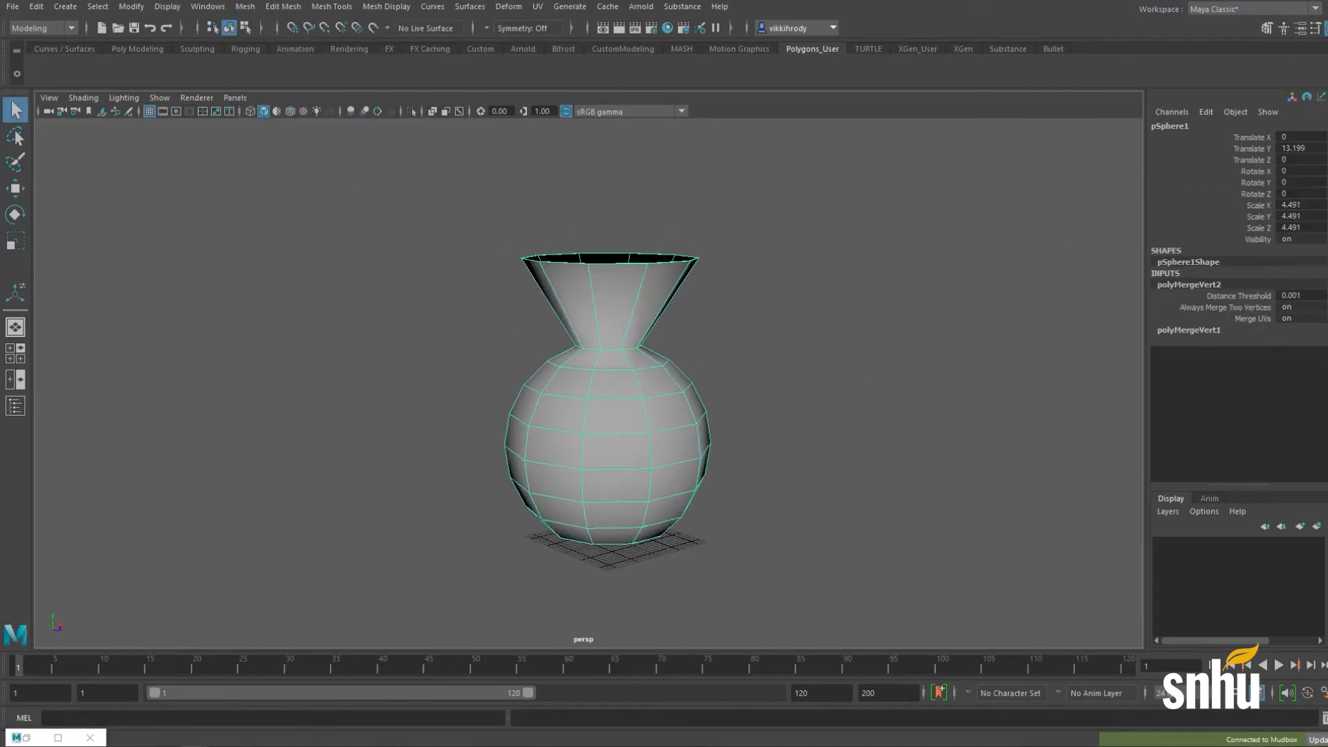
pyautogui.moveTo(1327, 201); pyautogui.dragTo(510, 1)
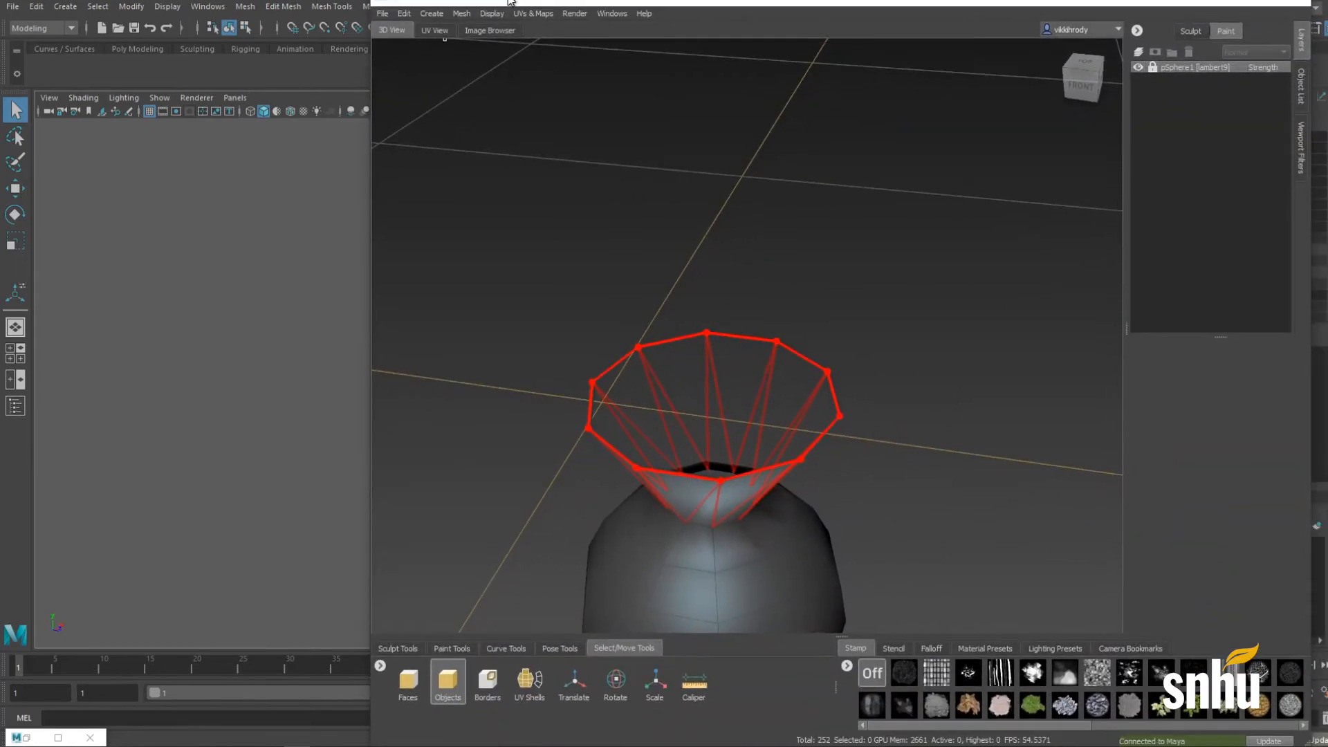
# Step: Send the merged vase to Mudbox as a new scene, discarding the previous scene unsaved
pyautogui.click(11, 7)
pyautogui.moveTo(109, 180)
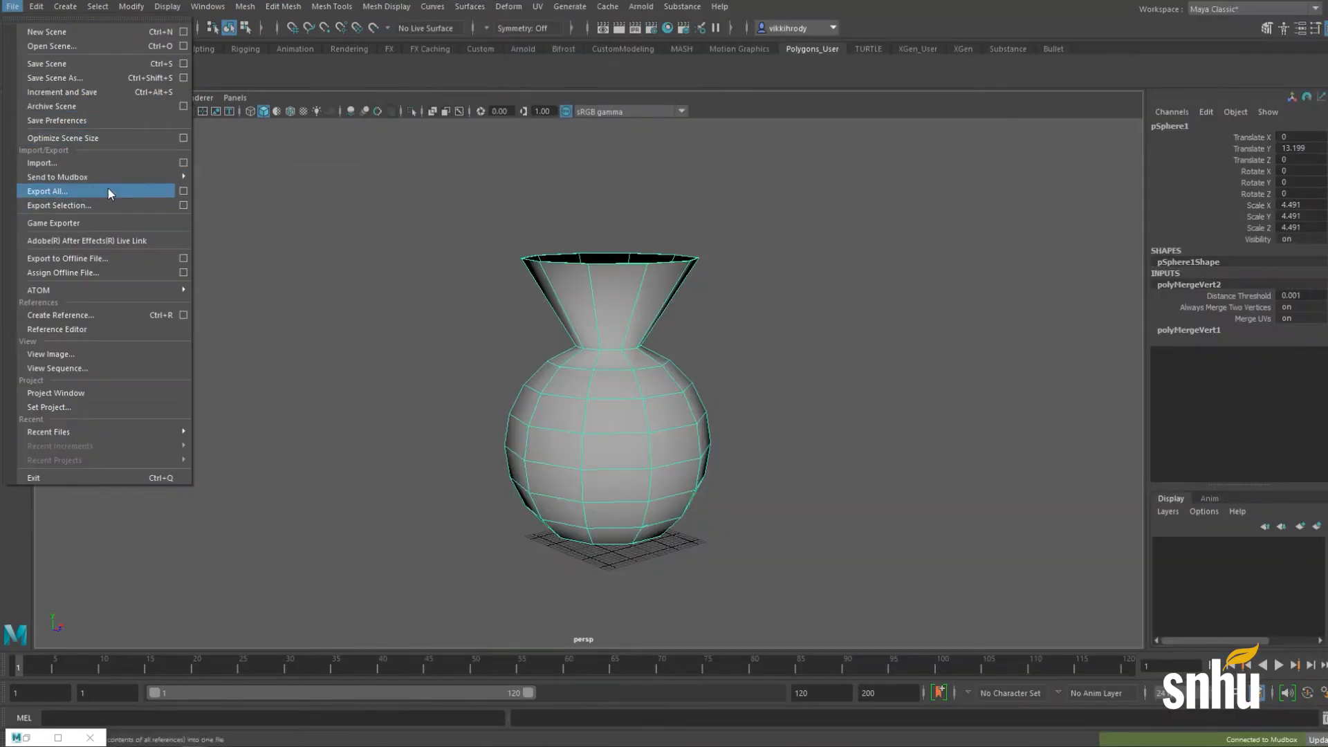
pyautogui.click(240, 178)
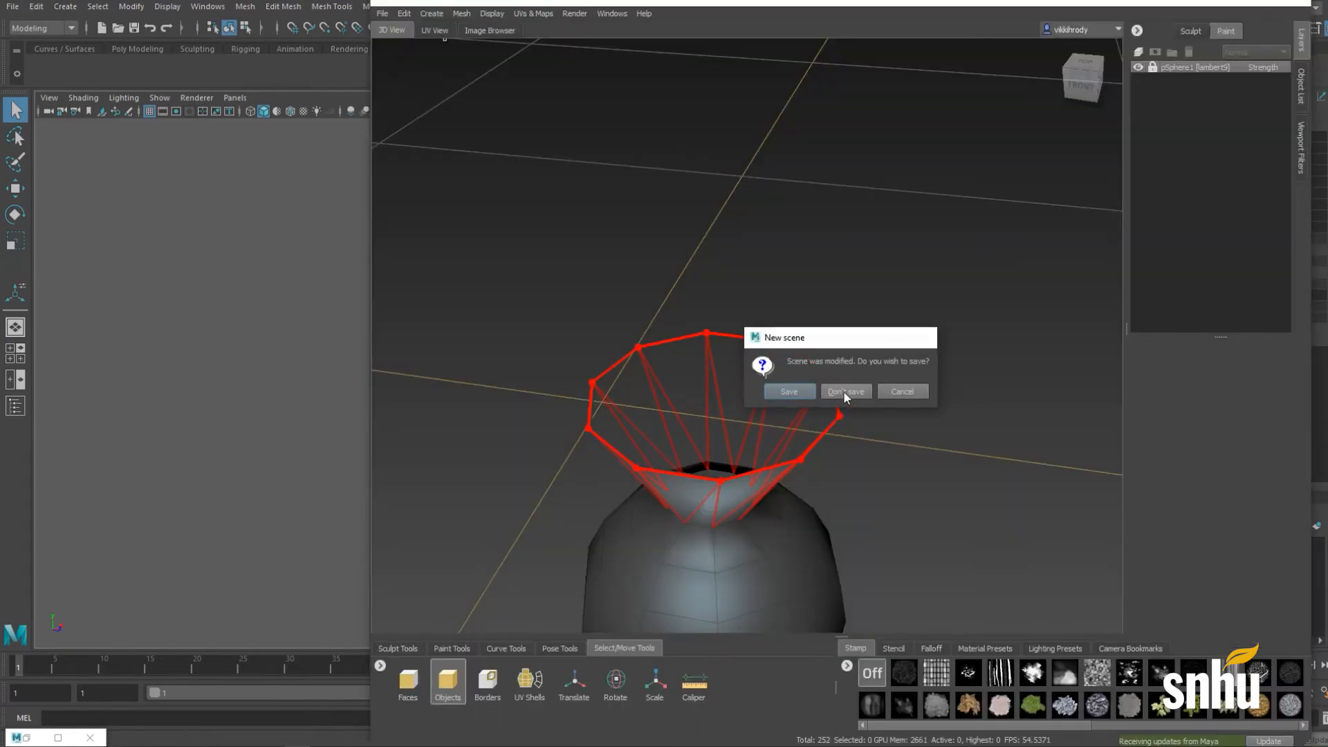
pyautogui.click(844, 392)
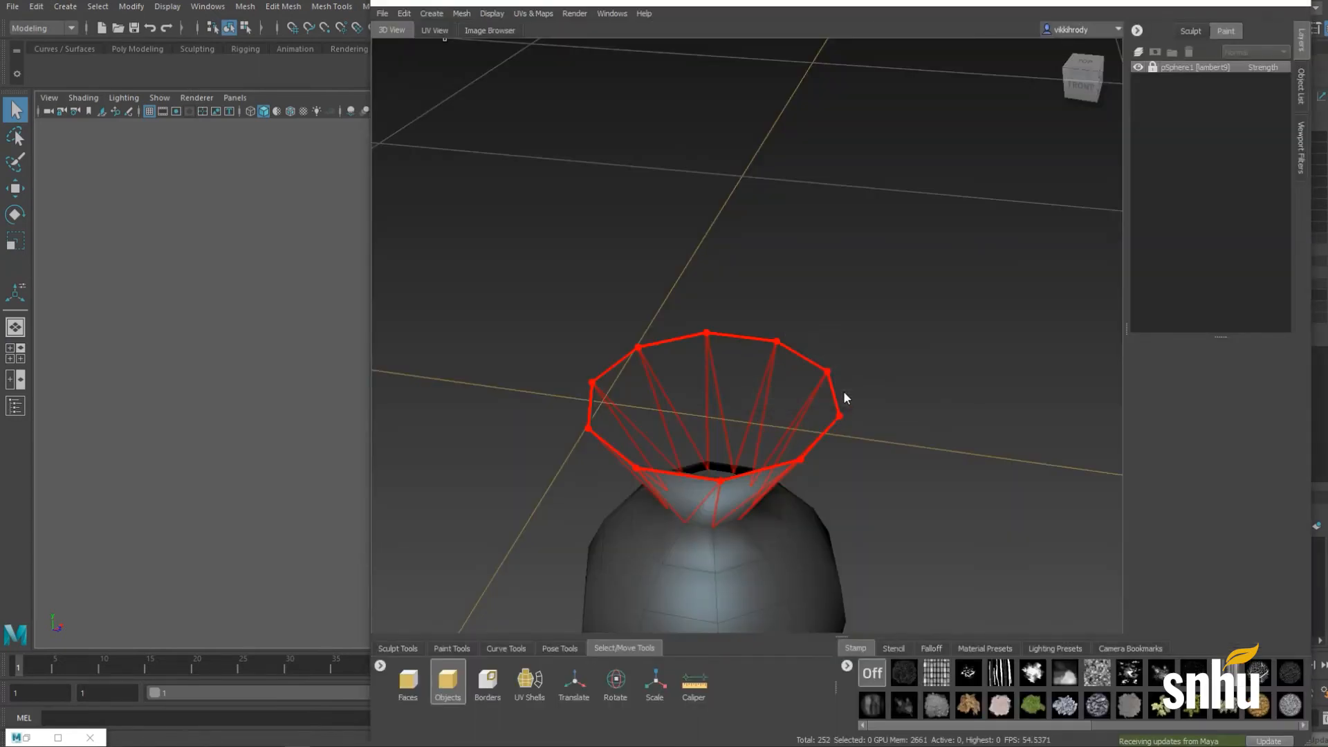
# Step: Review the non-manifold vertex and incomplete UV problems, then cancel the import
pyautogui.scroll(-1, 841, 393)
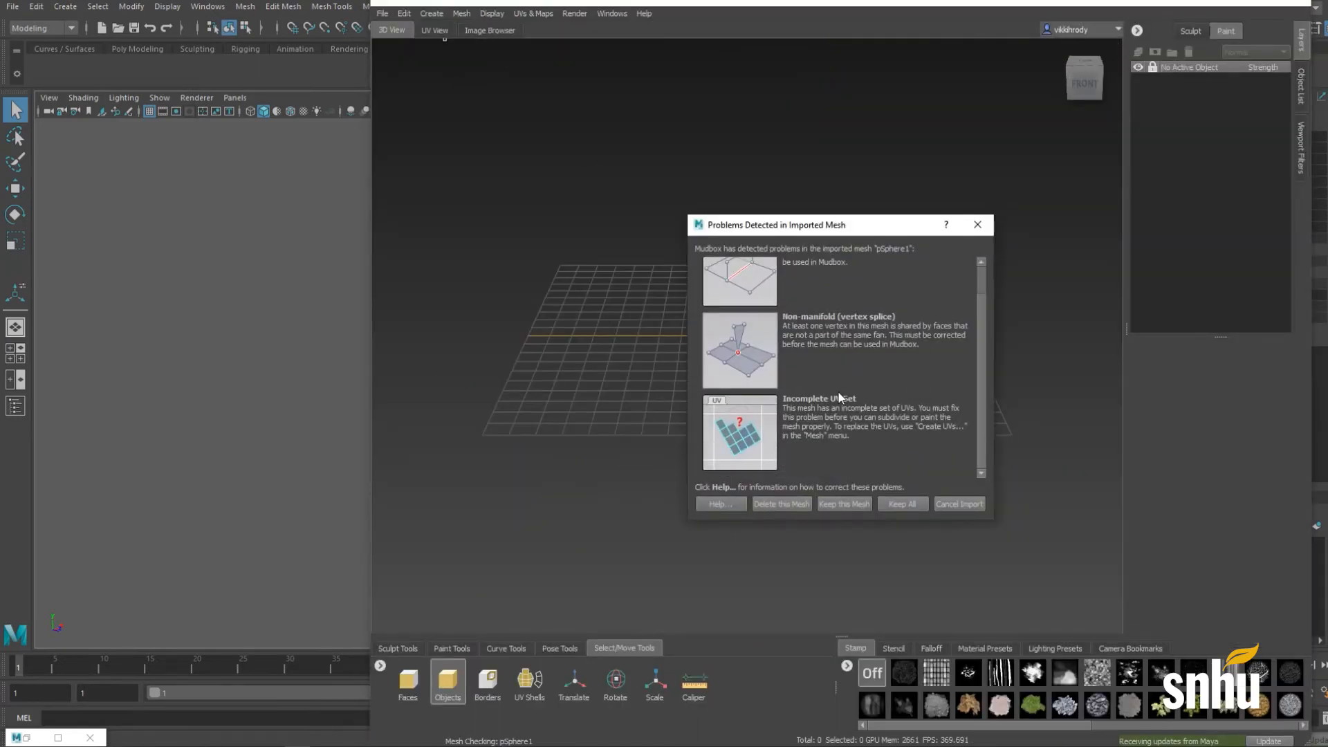
pyautogui.scroll(1, 838, 397)
pyautogui.scroll(-1, 837, 397)
pyautogui.click(960, 503)
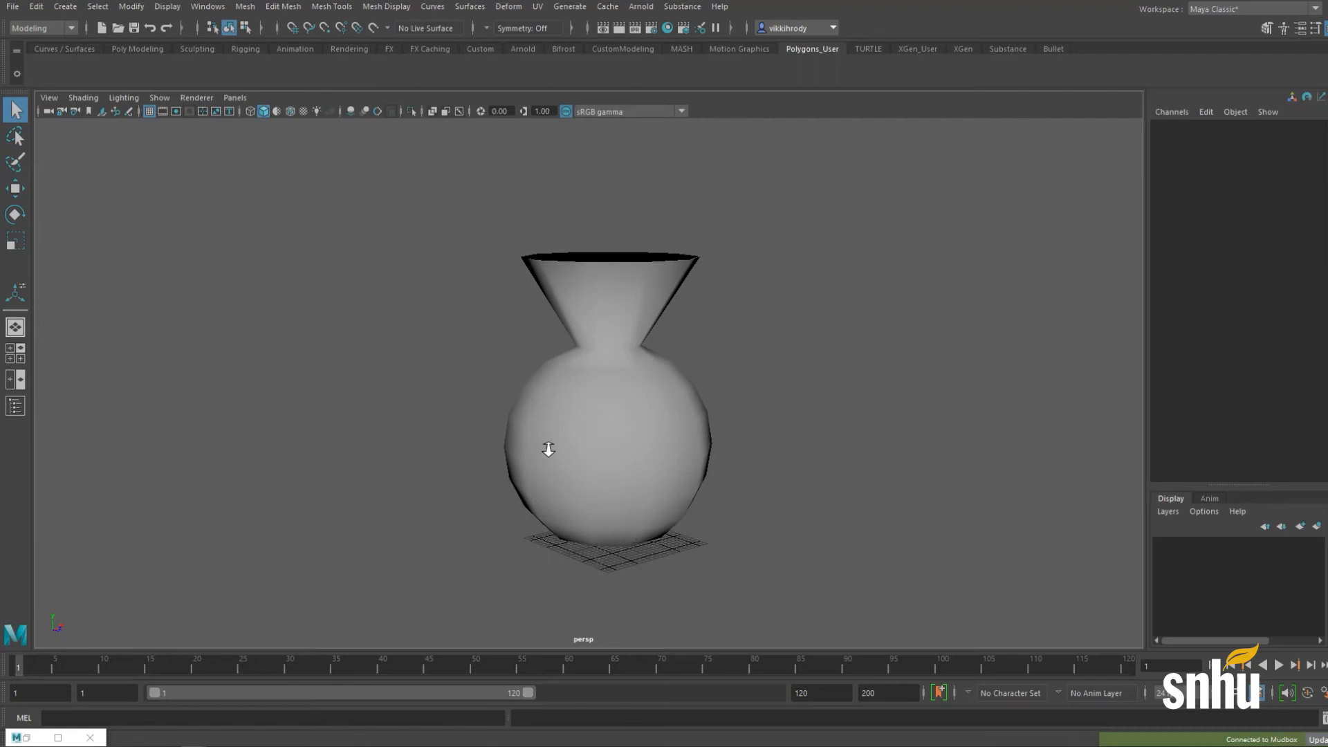
pyautogui.keyDown('alt'); pyautogui.moveTo(549, 452); pyautogui.dragTo(772, 460, button='right'); pyautogui.keyUp('alt')
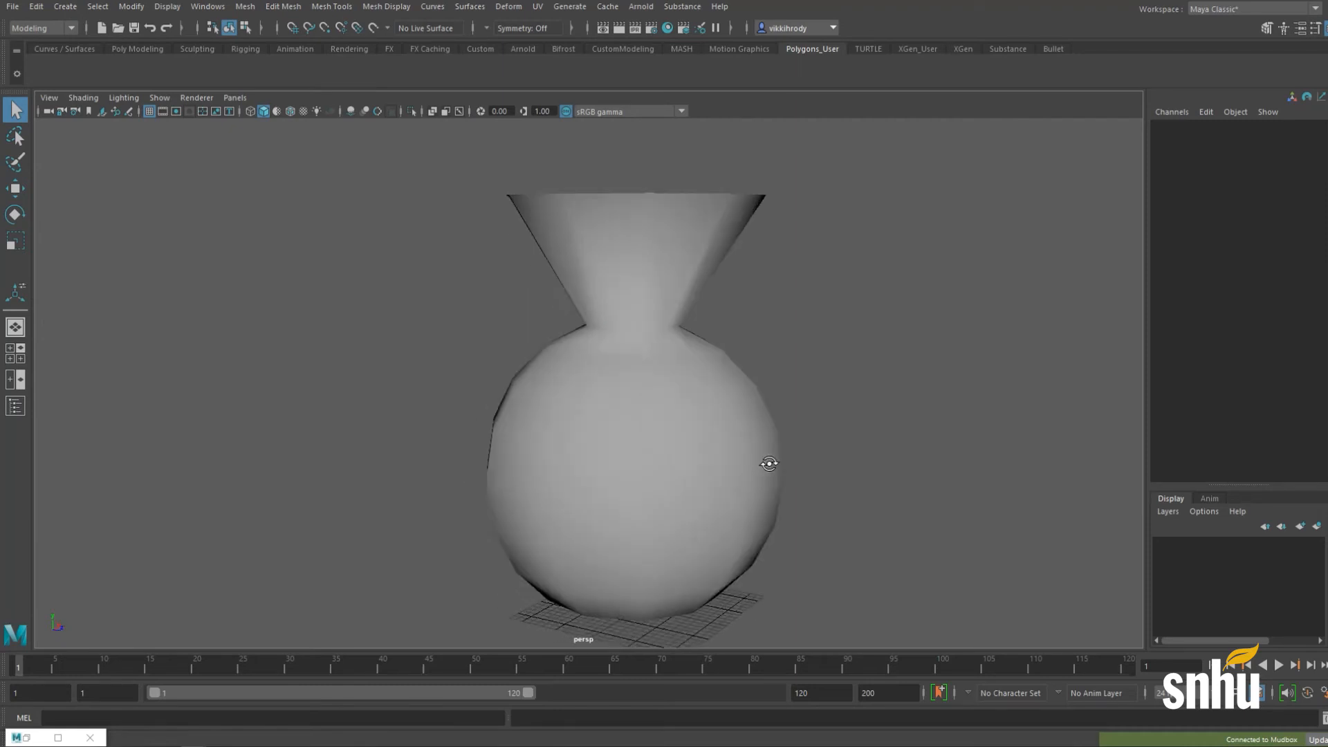
# Step: Show the vase in wireframe and frame its base near the stray face
pyautogui.keyDown('alt'); pyautogui.moveTo(771, 460); pyautogui.dragTo(779, 429, button='middle'); pyautogui.keyUp('alt')
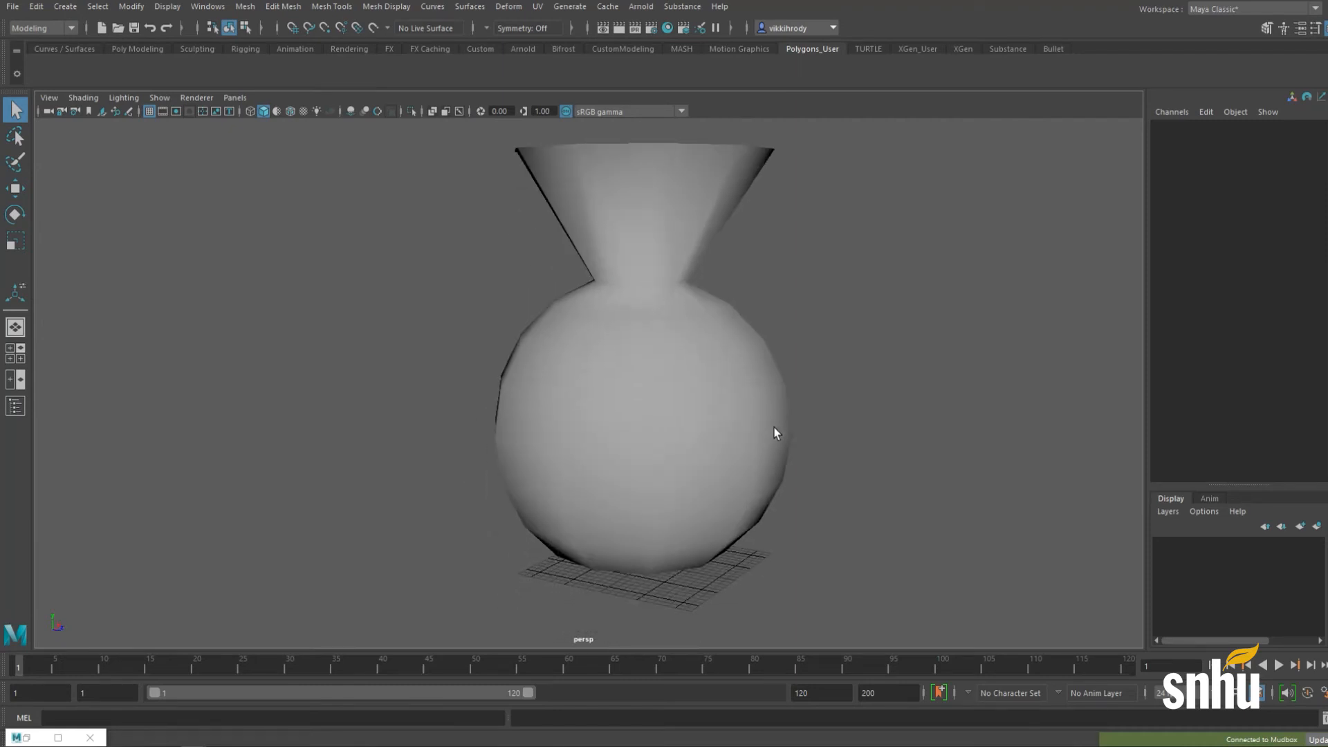
pyautogui.press('4')
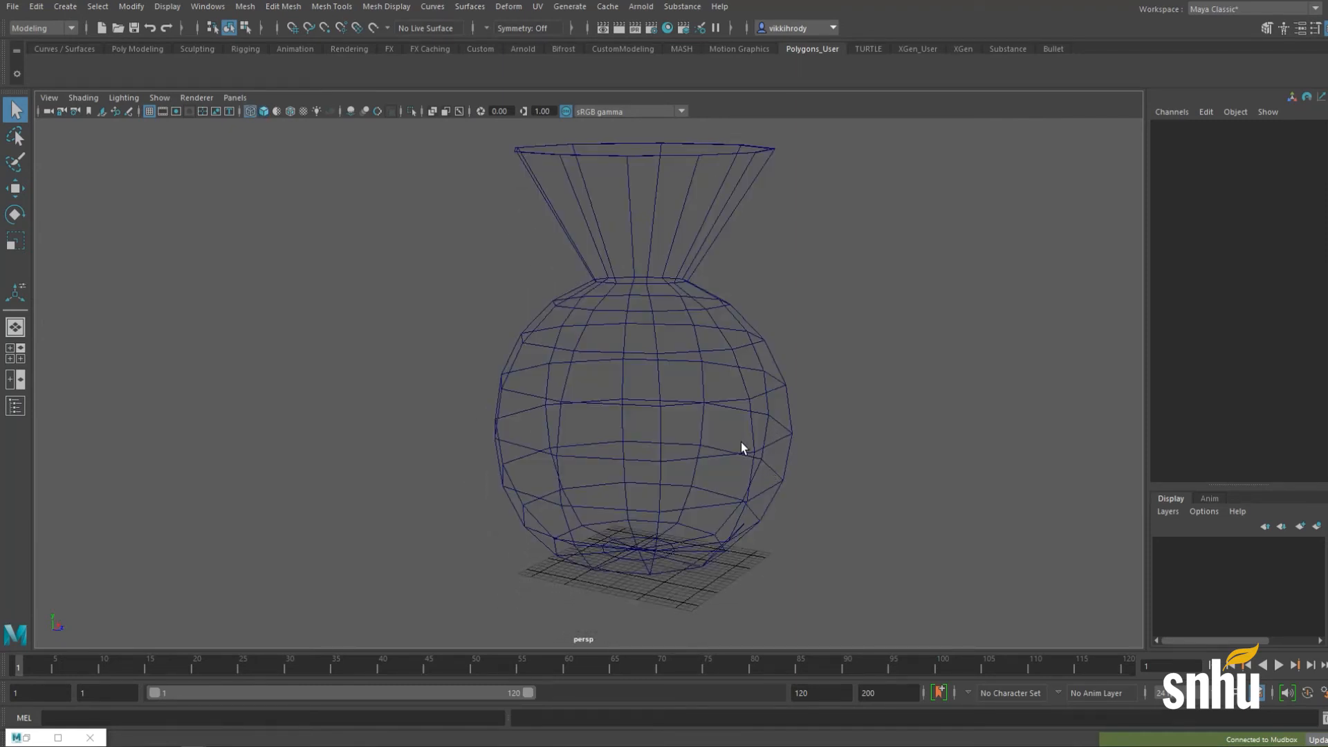
pyautogui.keyDown('alt'); pyautogui.moveTo(786, 444); pyautogui.dragTo(444, 356); pyautogui.keyUp('alt')
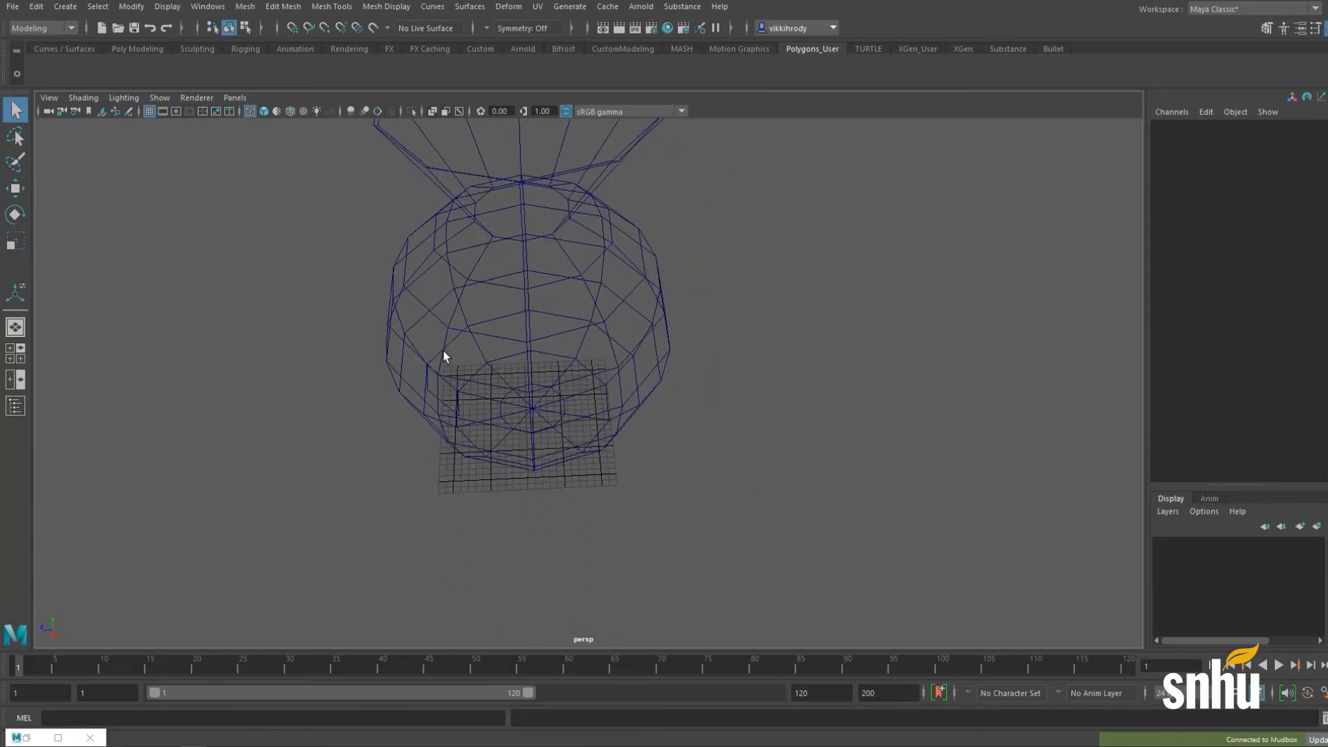
pyautogui.keyDown('alt'); pyautogui.moveTo(443, 357); pyautogui.dragTo(840, 363, button='right'); pyautogui.keyUp('alt')
pyautogui.keyDown('alt'); pyautogui.moveTo(605, 350); pyautogui.dragTo(746, 374, button='middle'); pyautogui.keyUp('alt')
pyautogui.keyDown('alt'); pyautogui.moveTo(745, 375); pyautogui.dragTo(810, 318); pyautogui.keyUp('alt')
pyautogui.keyDown('alt'); pyautogui.moveTo(520, 413); pyautogui.dragTo(753, 262, button='middle'); pyautogui.keyUp('alt')
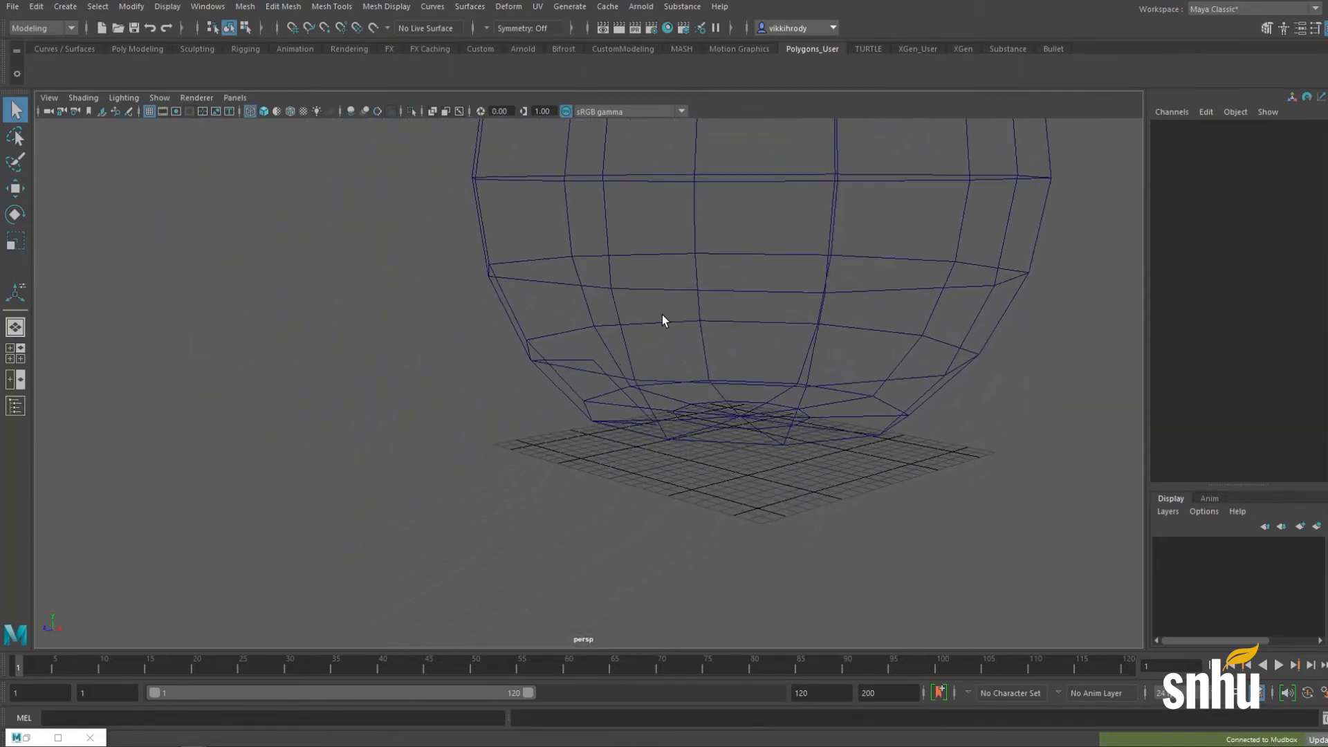
pyautogui.keyDown('alt'); pyautogui.moveTo(663, 320); pyautogui.dragTo(581, 403); pyautogui.keyUp('alt')
# Step: In Face mode, select the stray square face beneath the vase
pyautogui.rightClick(583, 405)
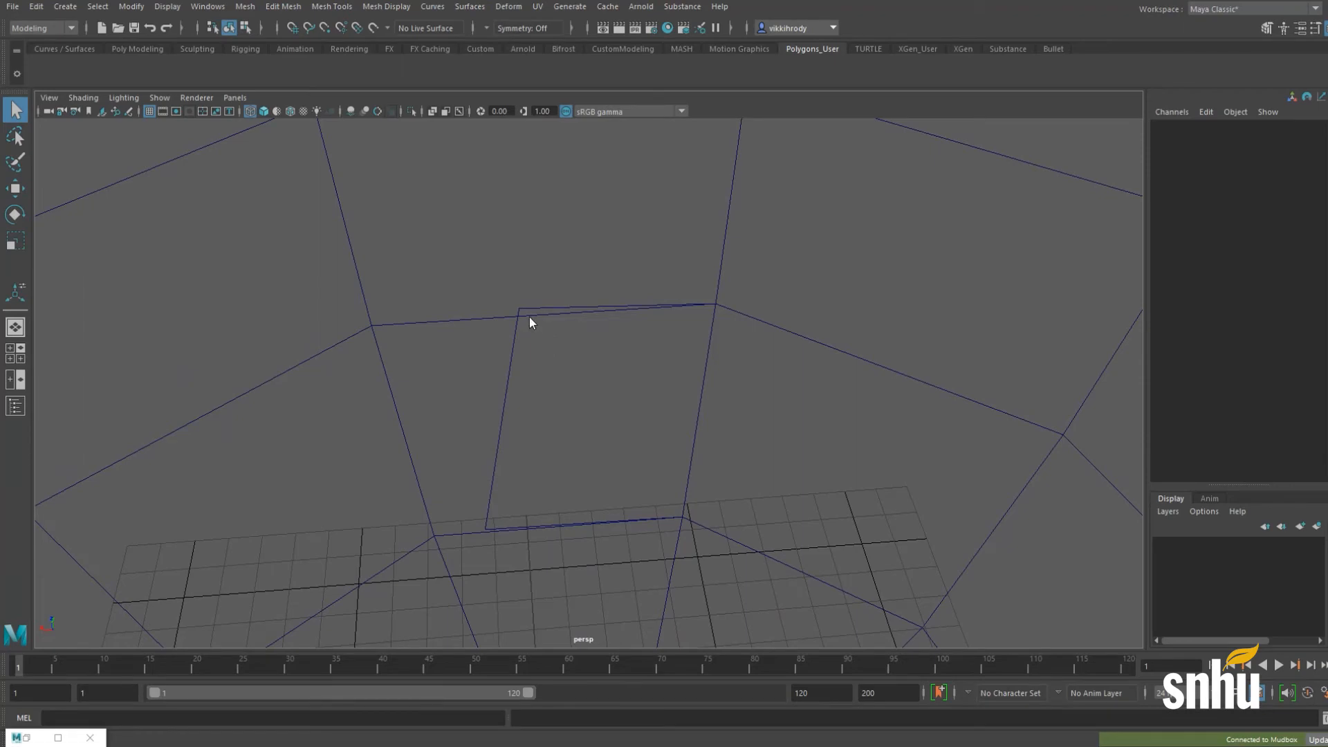
pyautogui.moveTo(530, 317); pyautogui.dragTo(521, 356, button='right')
pyautogui.click(618, 417)
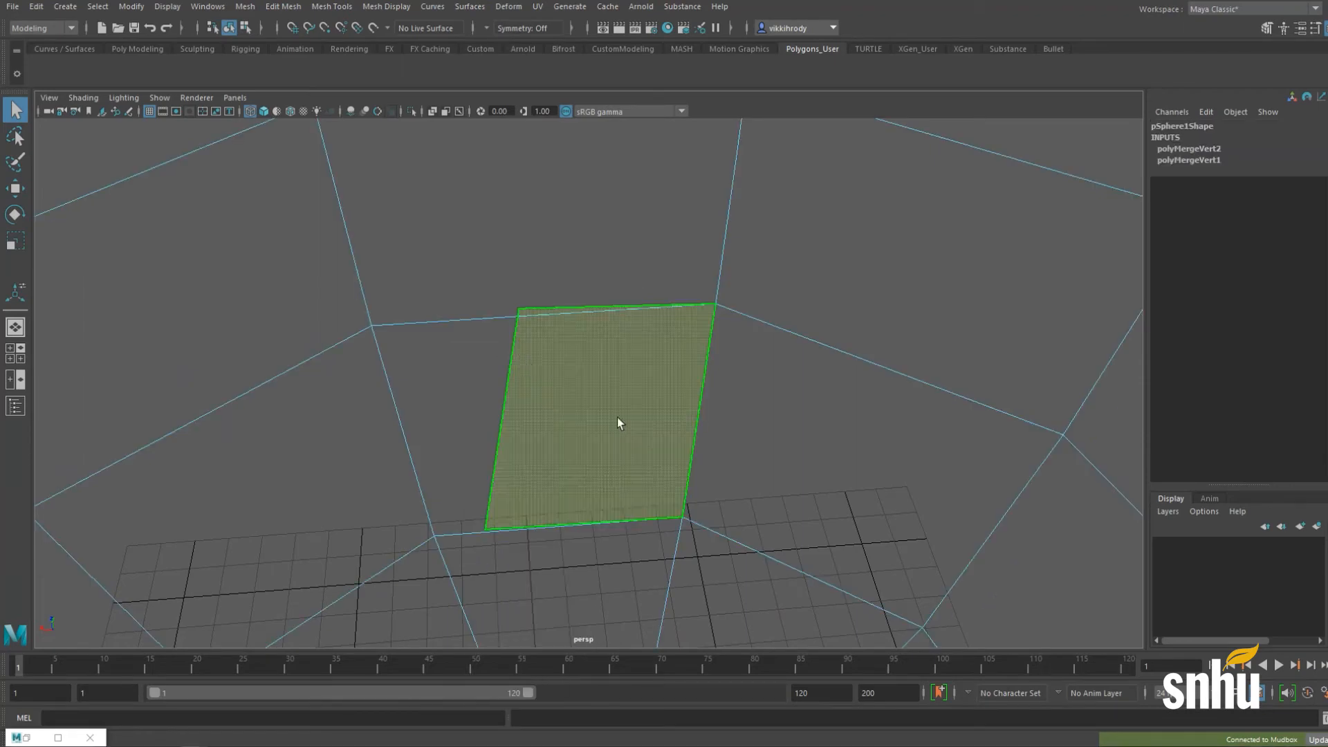
pyautogui.keyDown('alt'); pyautogui.moveTo(618, 418); pyautogui.dragTo(801, 324); pyautogui.keyUp('alt')
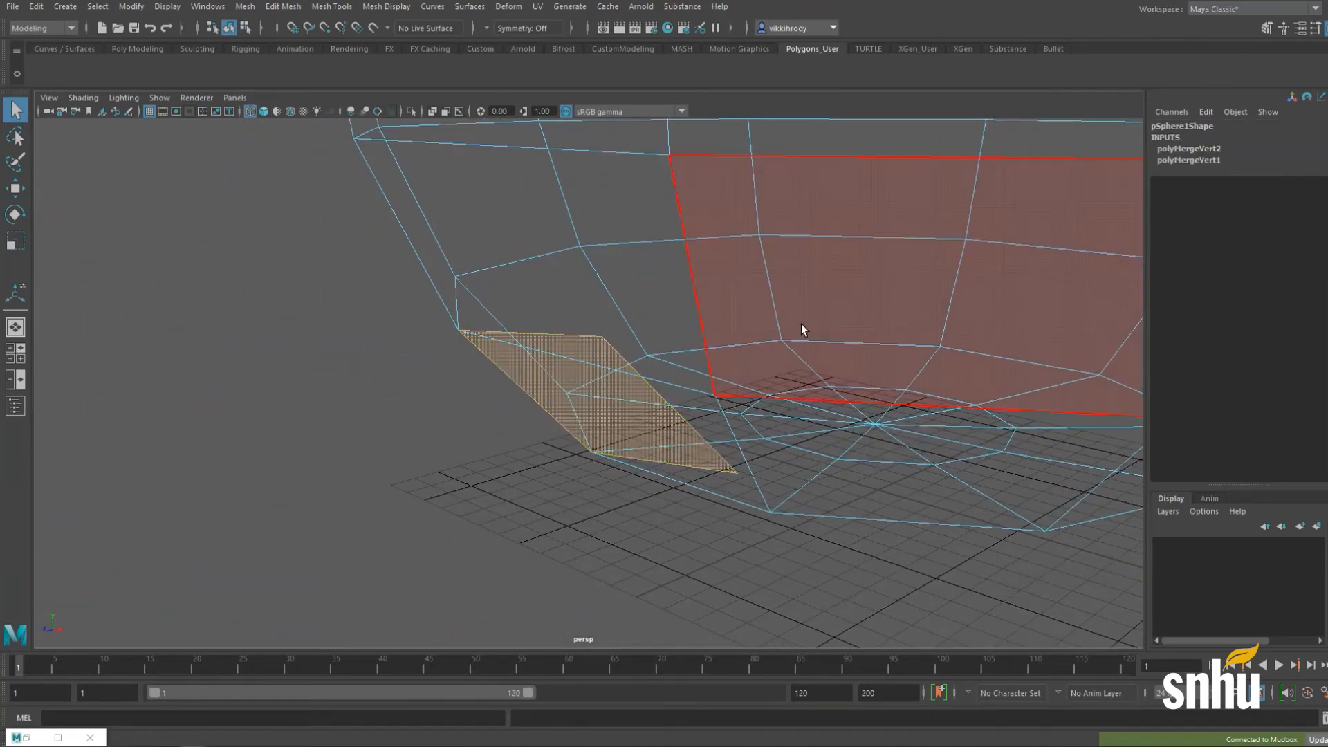
pyautogui.press('5')
pyautogui.moveTo(800, 325)
pyautogui.keyDown('alt'); pyautogui.mouseDown(button='right')
pyautogui.moveTo(783, 314)
pyautogui.moveTo(835, 280)
pyautogui.mouseUp(button='right'); pyautogui.keyUp('alt')
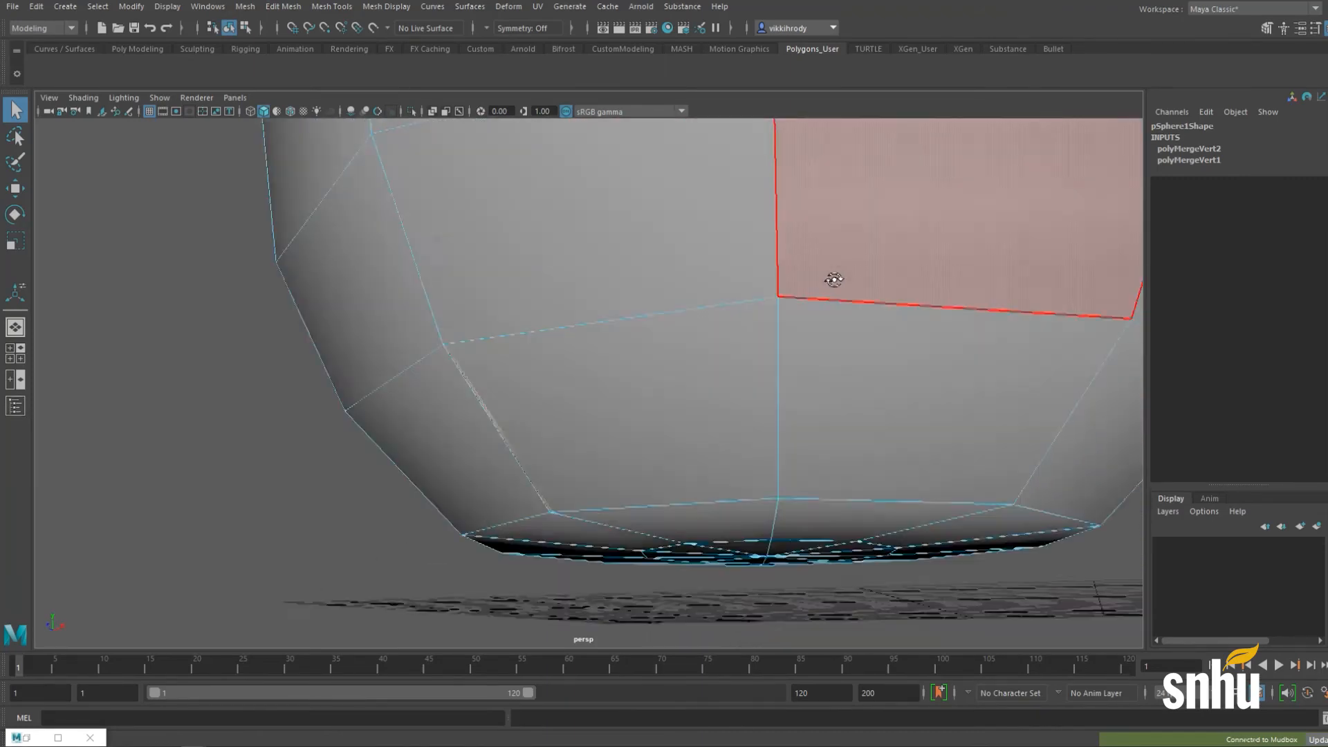
pyautogui.keyDown('alt'); pyautogui.moveTo(835, 280); pyautogui.dragTo(588, 334); pyautogui.keyUp('alt')
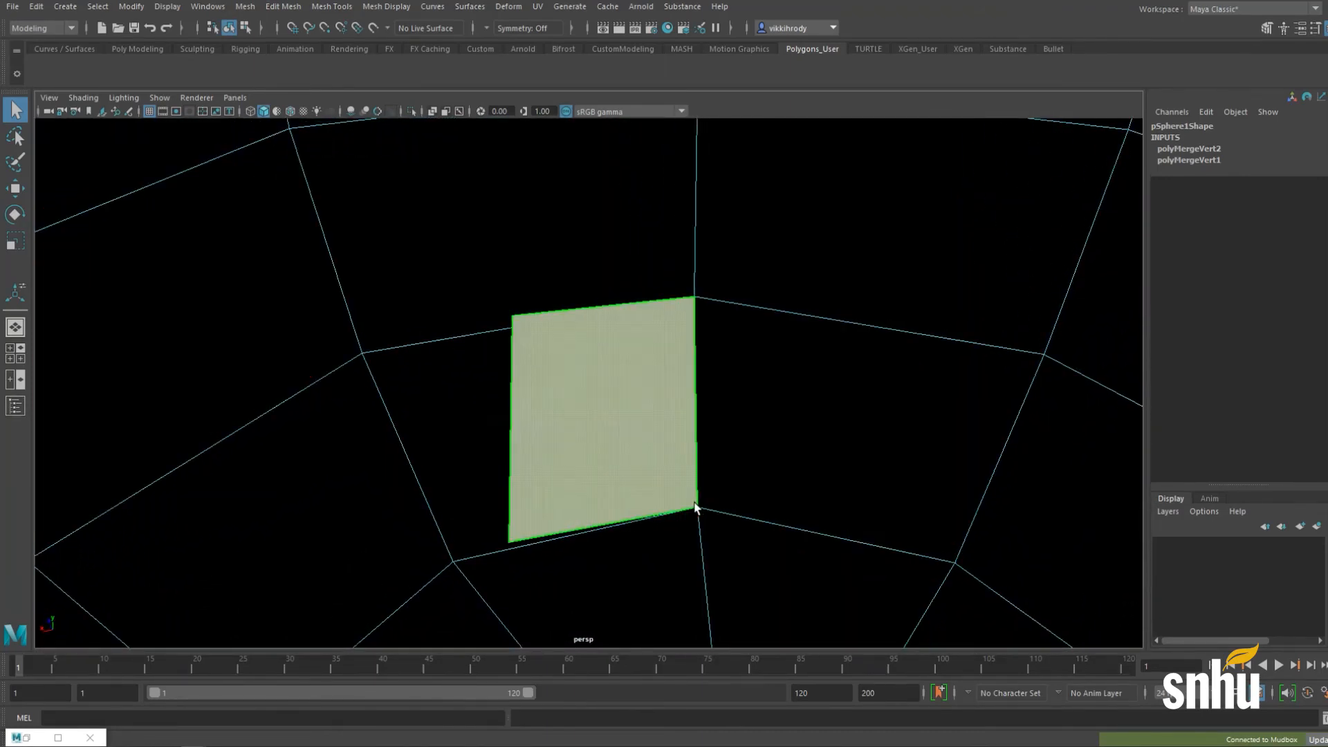
# Step: Test-move the selected face, undo the move, then delete the face
pyautogui.press('w')
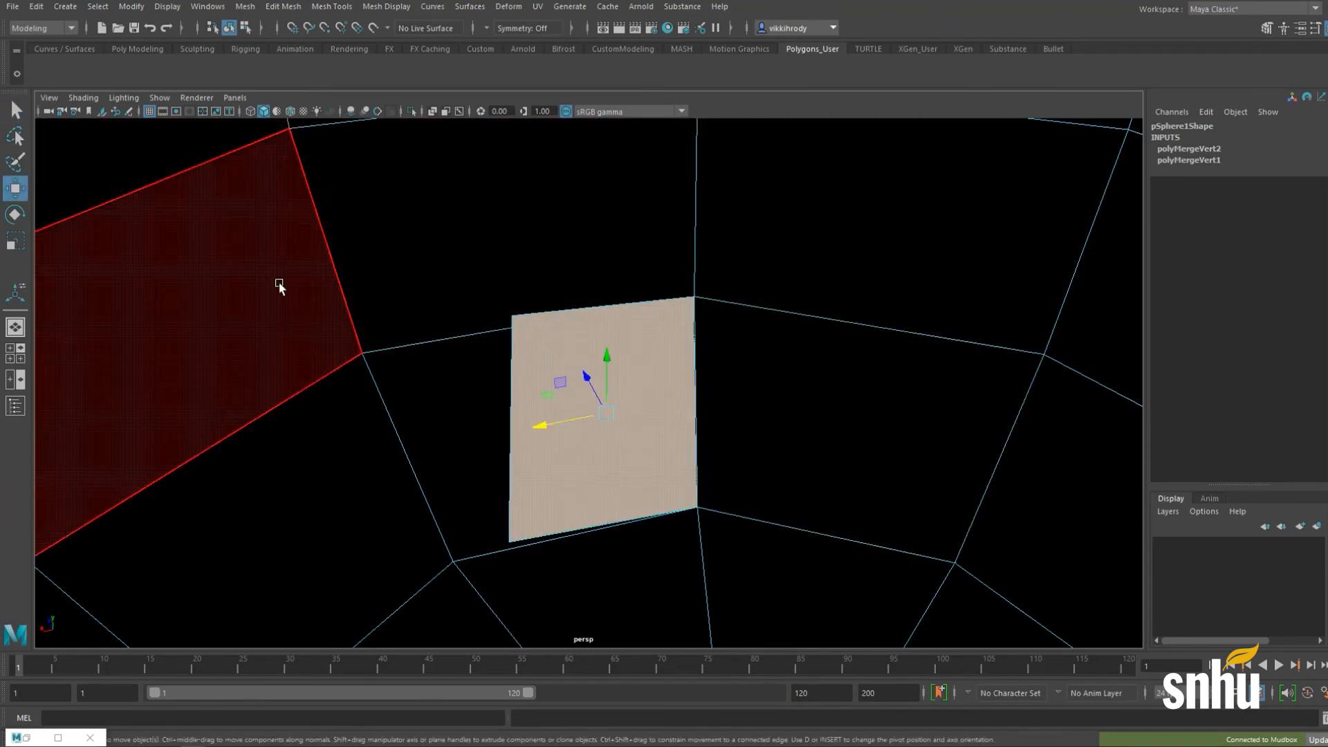
pyautogui.moveTo(547, 426); pyautogui.dragTo(554, 417)
pyautogui.hotkey('ctrl', 'z')
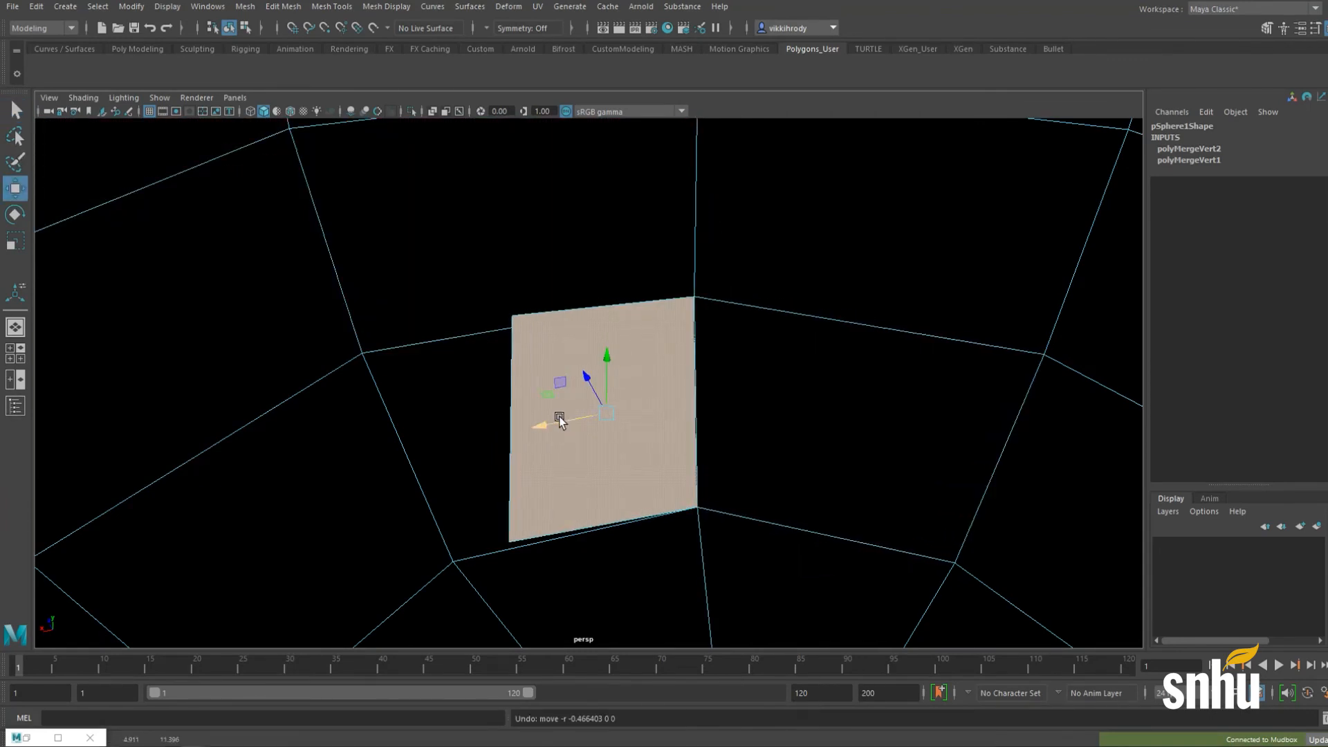
pyautogui.press('Delete')
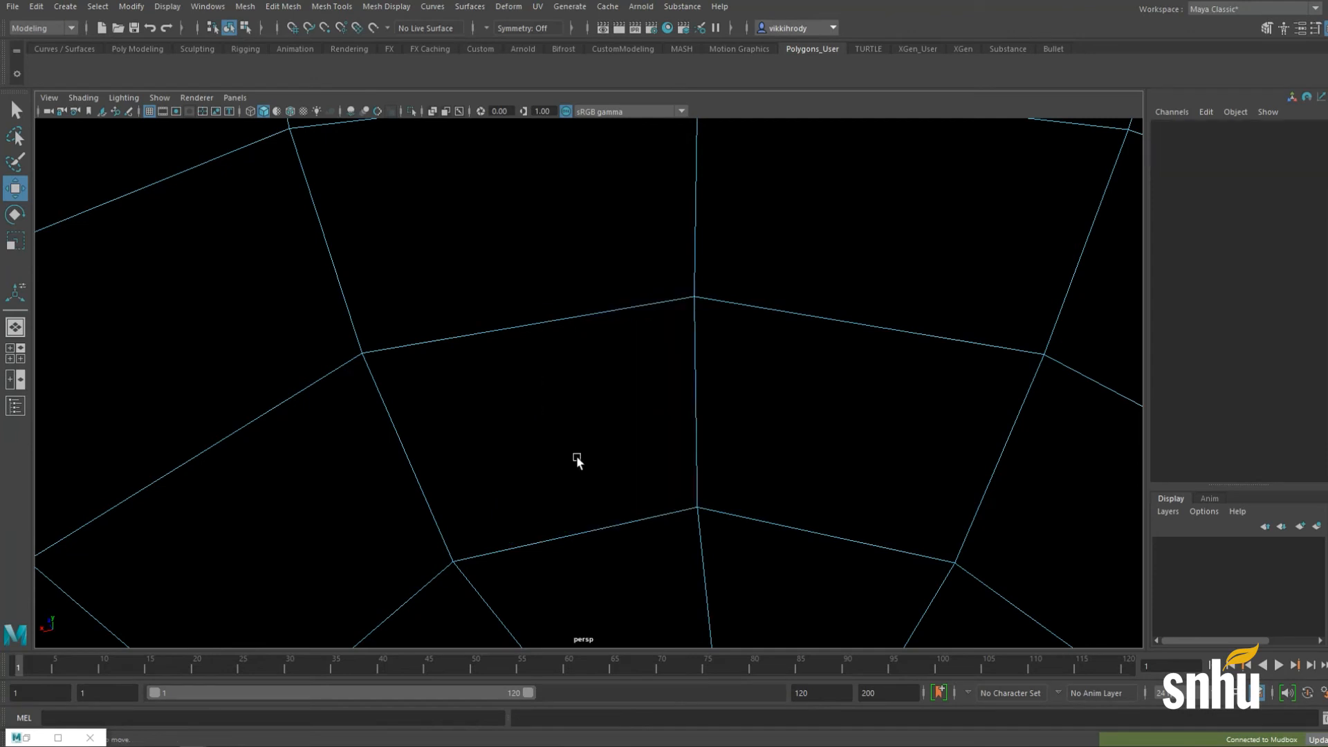
# Step: Check an edge near the sphere's bottom, undo the test move, and return to Object mode
pyautogui.moveTo(632, 362); pyautogui.dragTo(632, 320, button='right')
pyautogui.click(701, 334)
pyautogui.moveTo(632, 411)
pyautogui.mouseDown()
pyautogui.moveTo(614, 418)
pyautogui.moveTo(655, 415)
pyautogui.mouseUp()
pyautogui.hotkey('ctrl', 'z')
pyautogui.keyDown('alt'); pyautogui.moveTo(662, 401); pyautogui.dragTo(436, 357, button='right'); pyautogui.keyUp('alt')
pyautogui.keyDown('alt'); pyautogui.moveTo(436, 357); pyautogui.dragTo(617, 341); pyautogui.keyUp('alt')
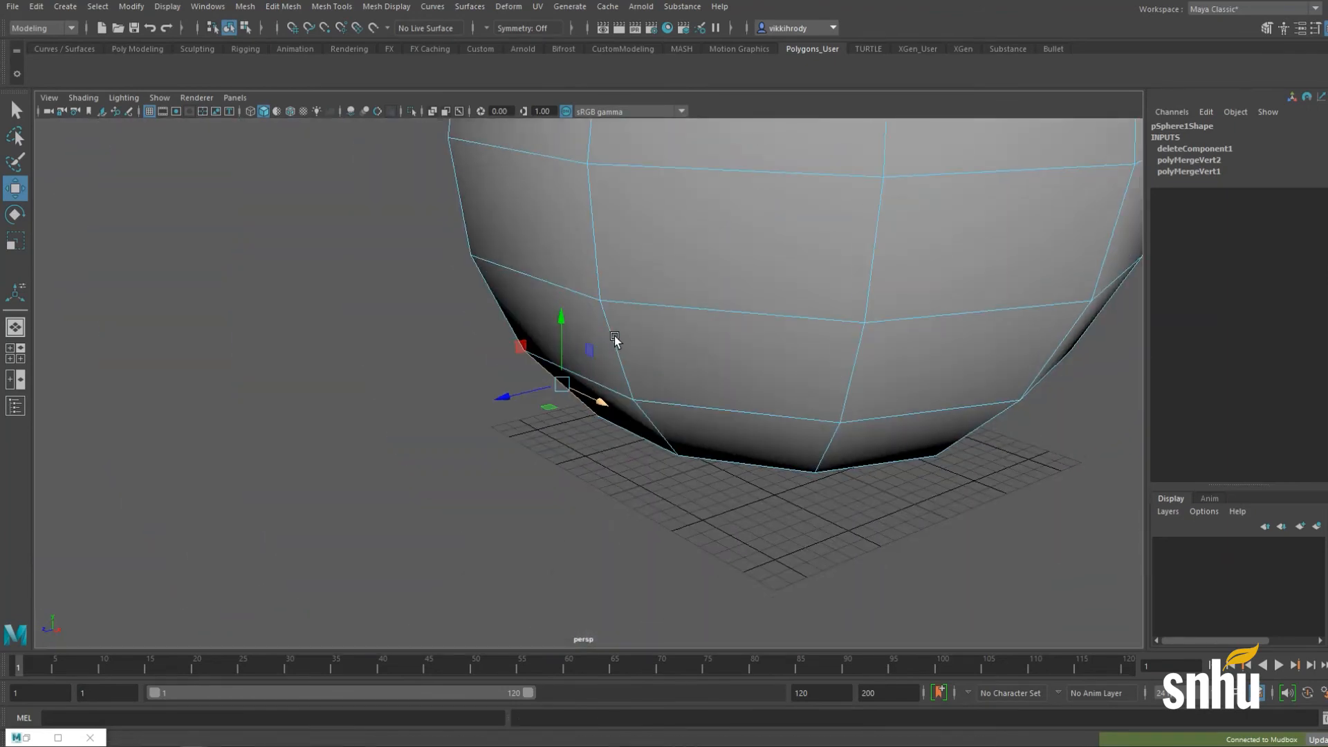
pyautogui.keyDown('alt'); pyautogui.moveTo(617, 341); pyautogui.dragTo(508, 354, button='right'); pyautogui.keyUp('alt')
pyautogui.keyDown('alt'); pyautogui.moveTo(507, 355); pyautogui.dragTo(596, 314); pyautogui.keyUp('alt')
pyautogui.moveTo(596, 313); pyautogui.dragTo(647, 274, button='right')
pyautogui.keyDown('alt'); pyautogui.moveTo(705, 415); pyautogui.dragTo(646, 367, button='right'); pyautogui.keyUp('alt')
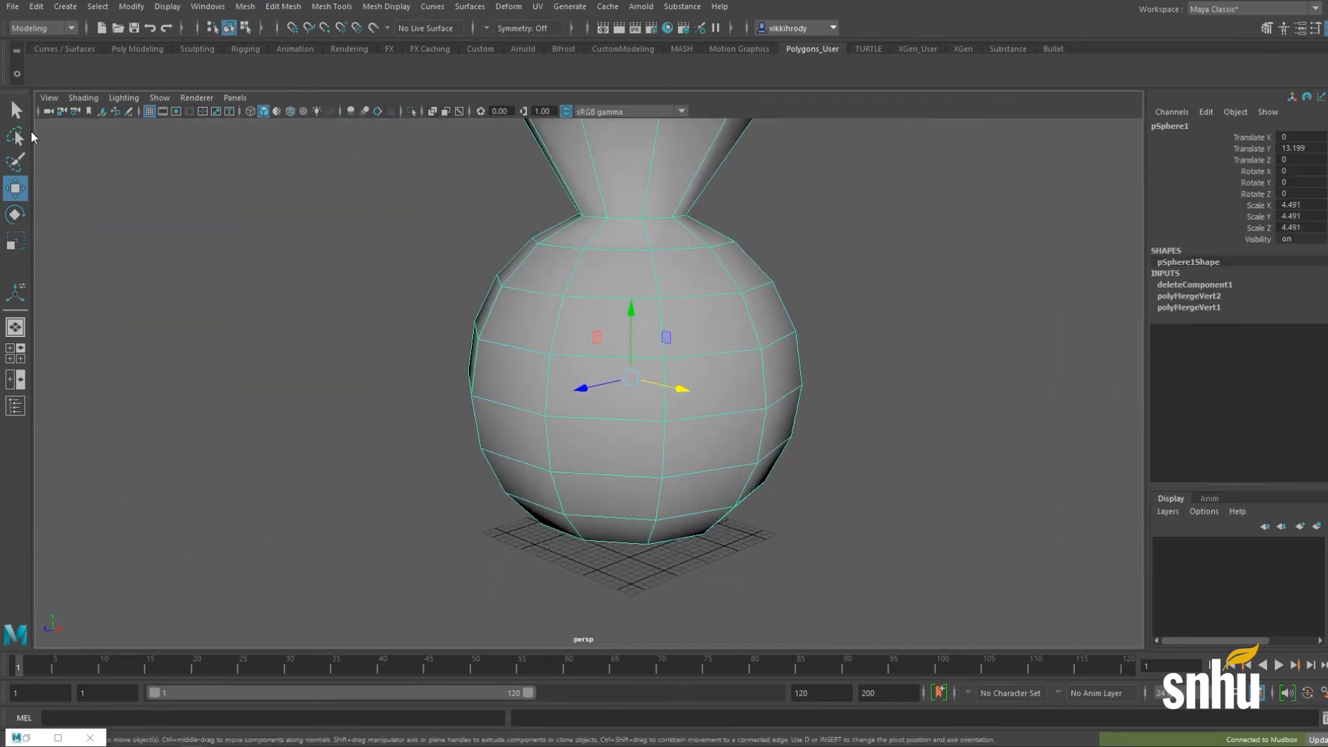
# Step: Send the vase to Mudbox as a new scene unsaved and dismiss the incomplete UV warning
pyautogui.click(13, 6)
pyautogui.moveTo(84, 177)
pyautogui.click(249, 177)
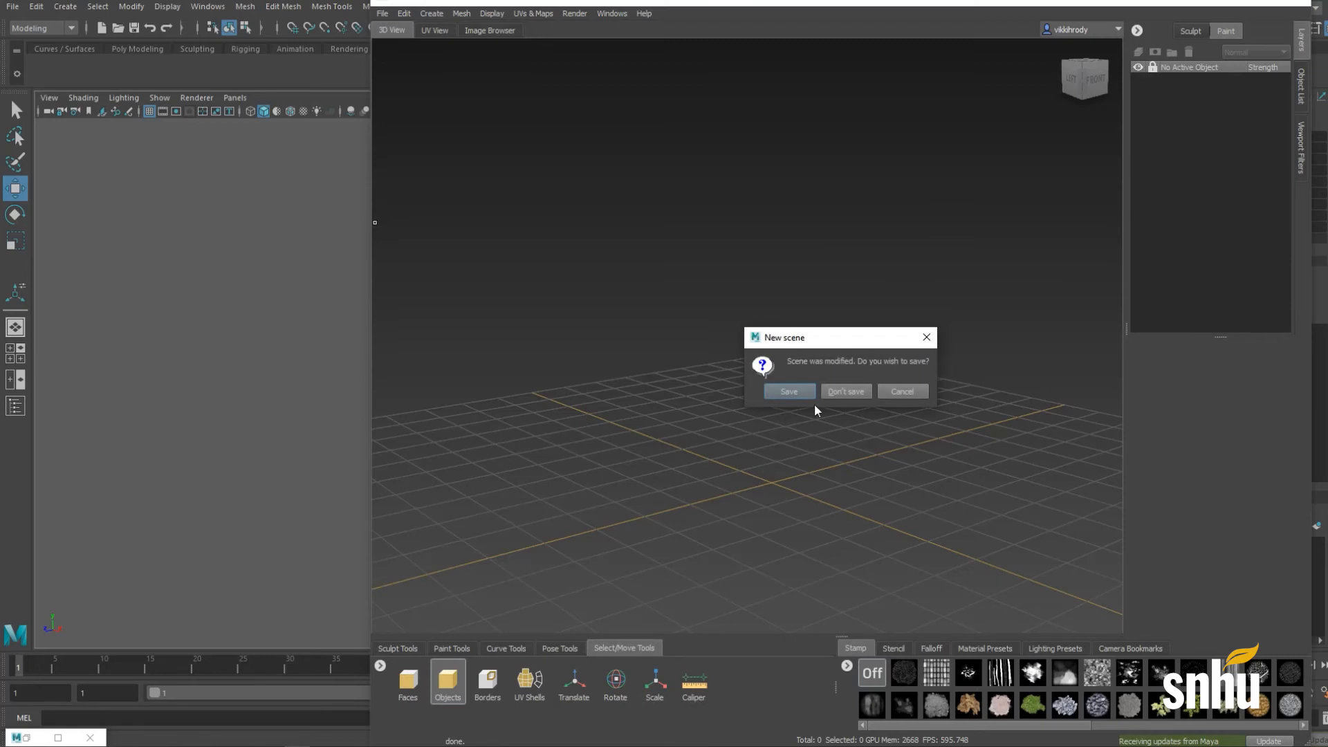
pyautogui.click(861, 392)
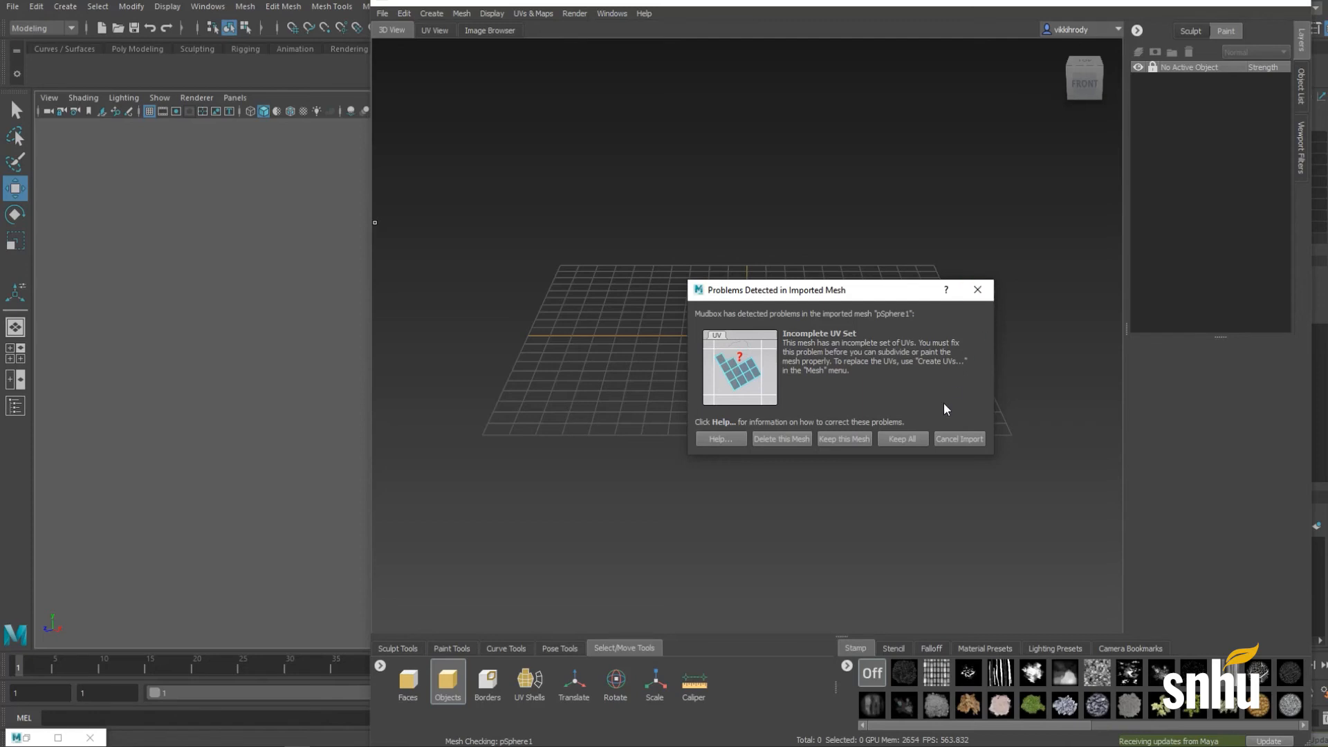
pyautogui.click(961, 441)
pyautogui.click(305, 308)
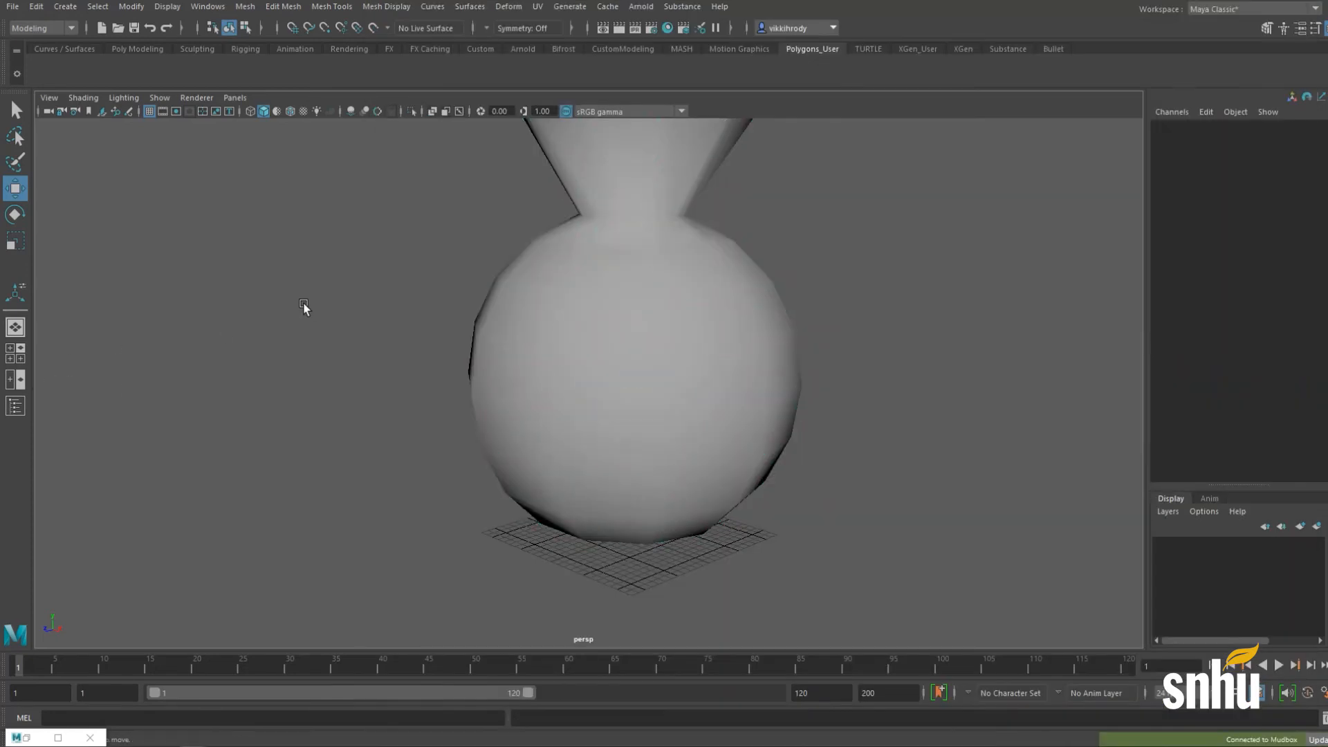
# Step: Select the vase and create Automatic UVs for it in the UV Editor
pyautogui.keyDown('alt'); pyautogui.moveTo(746, 235); pyautogui.dragTo(655, 341, button='middle'); pyautogui.keyUp('alt')
pyautogui.click(657, 336)
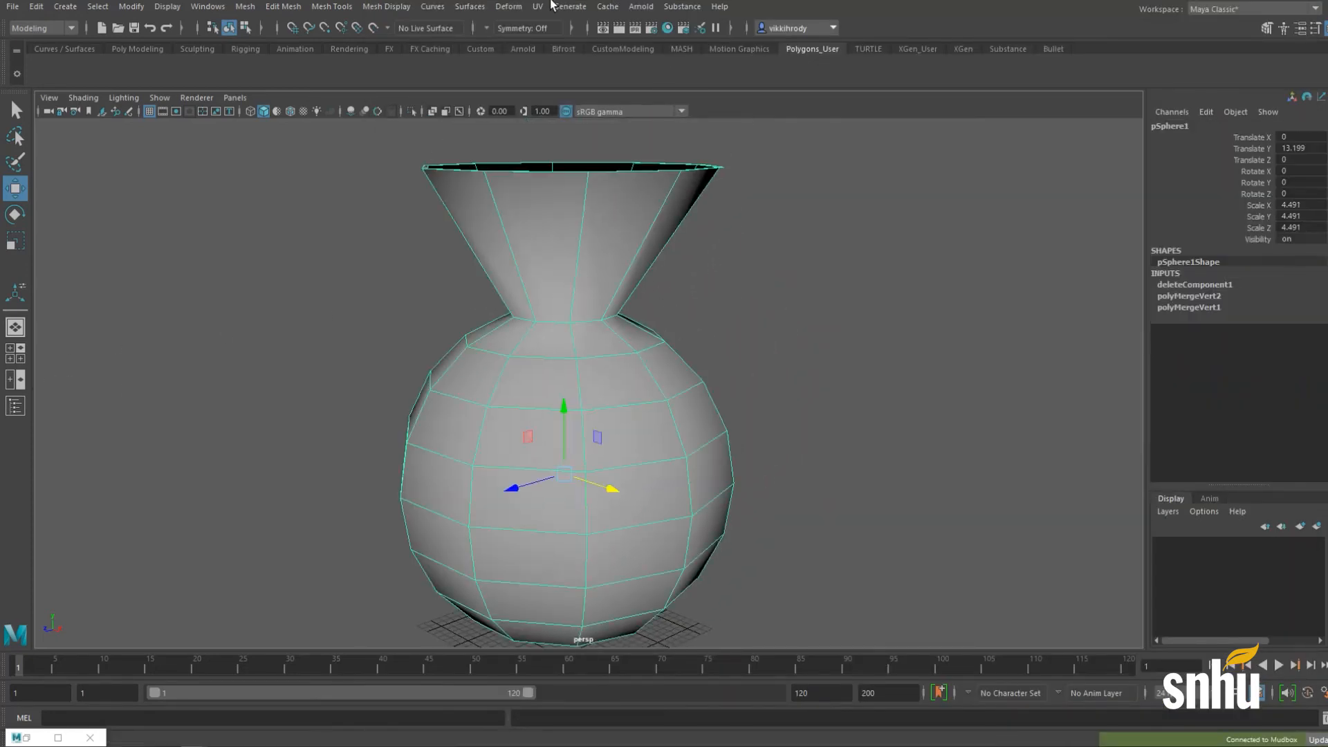
pyautogui.click(550, 7)
pyautogui.click(555, 30)
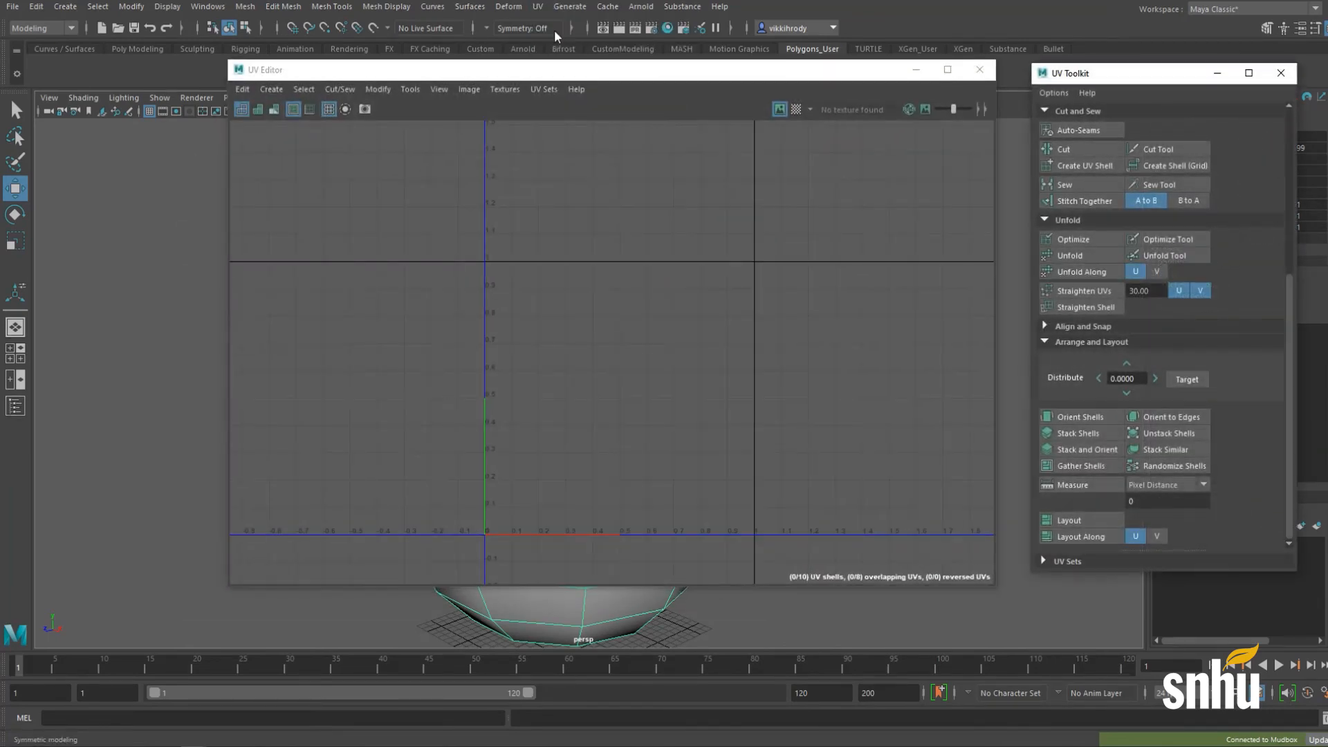
pyautogui.scroll(-5, 704, 328)
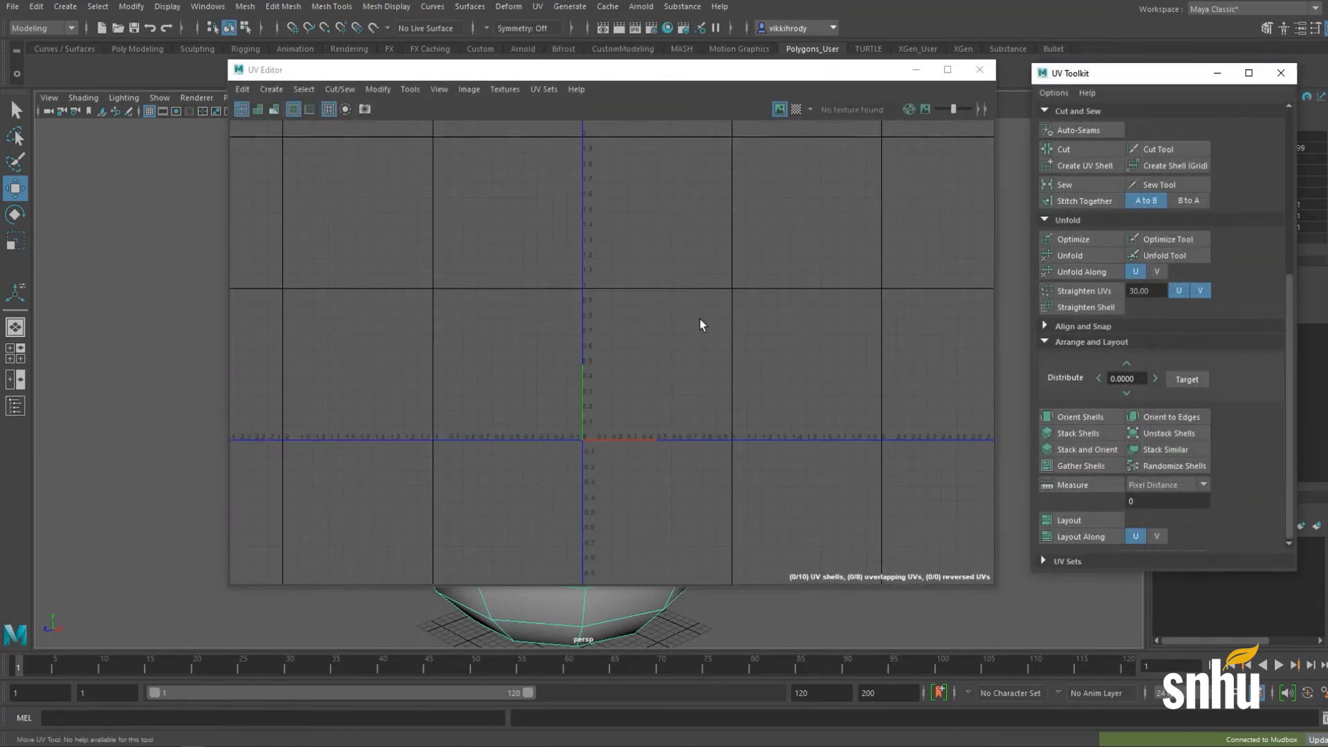
pyautogui.scroll(3, 712, 332)
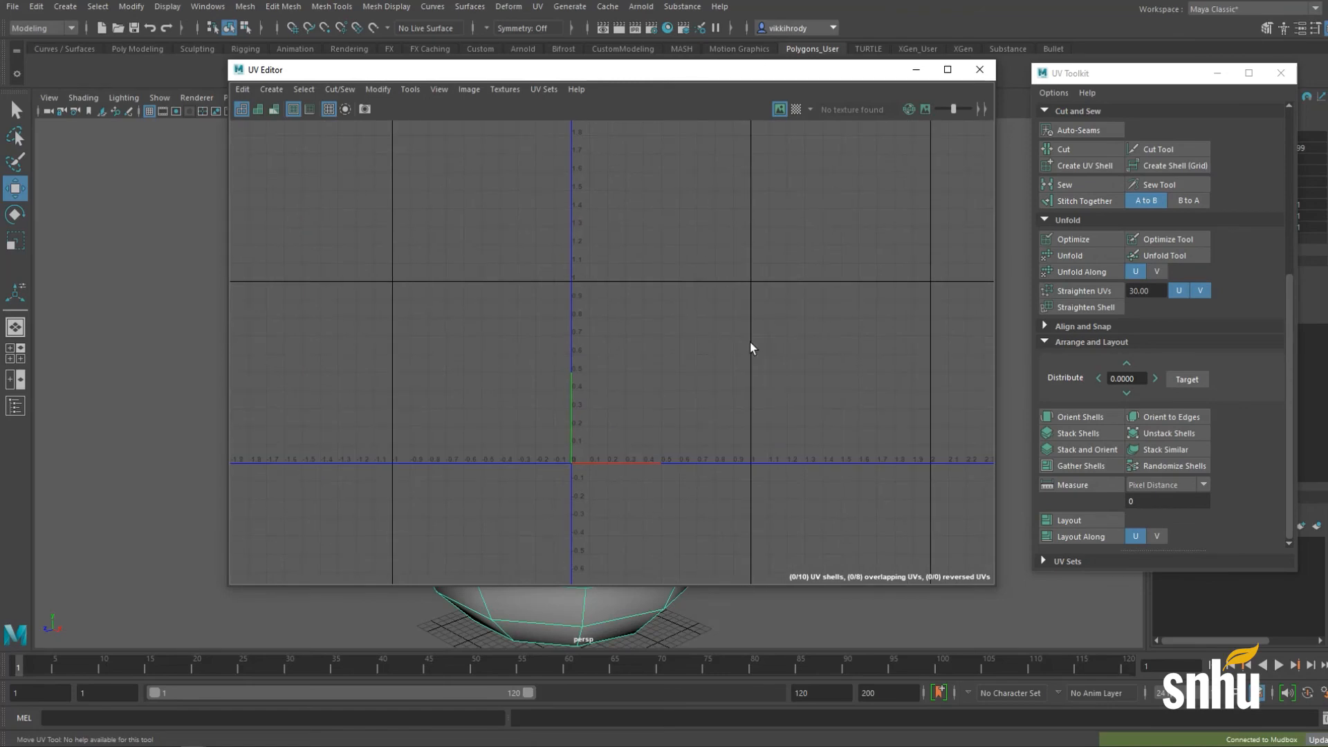
pyautogui.keyDown('alt'); pyautogui.moveTo(734, 343); pyautogui.dragTo(666, 344, button='middle'); pyautogui.keyUp('alt')
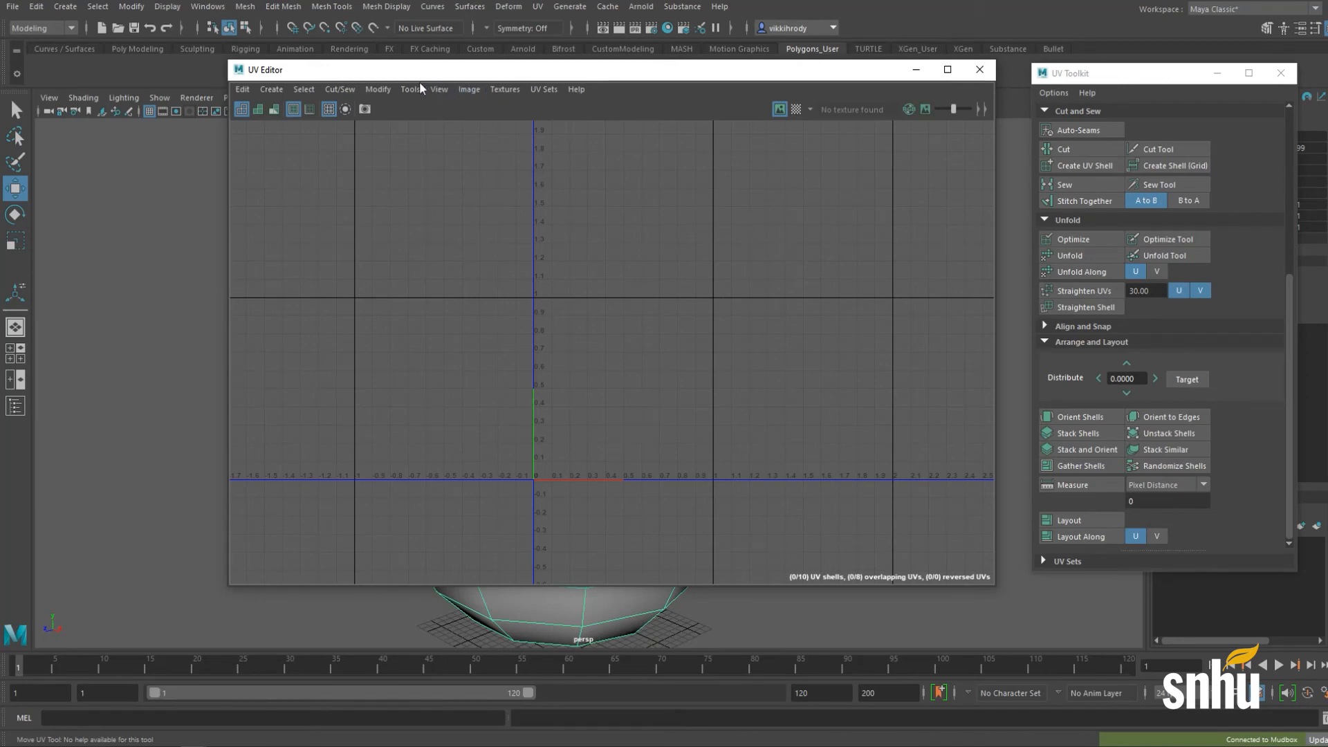
pyautogui.click(289, 97)
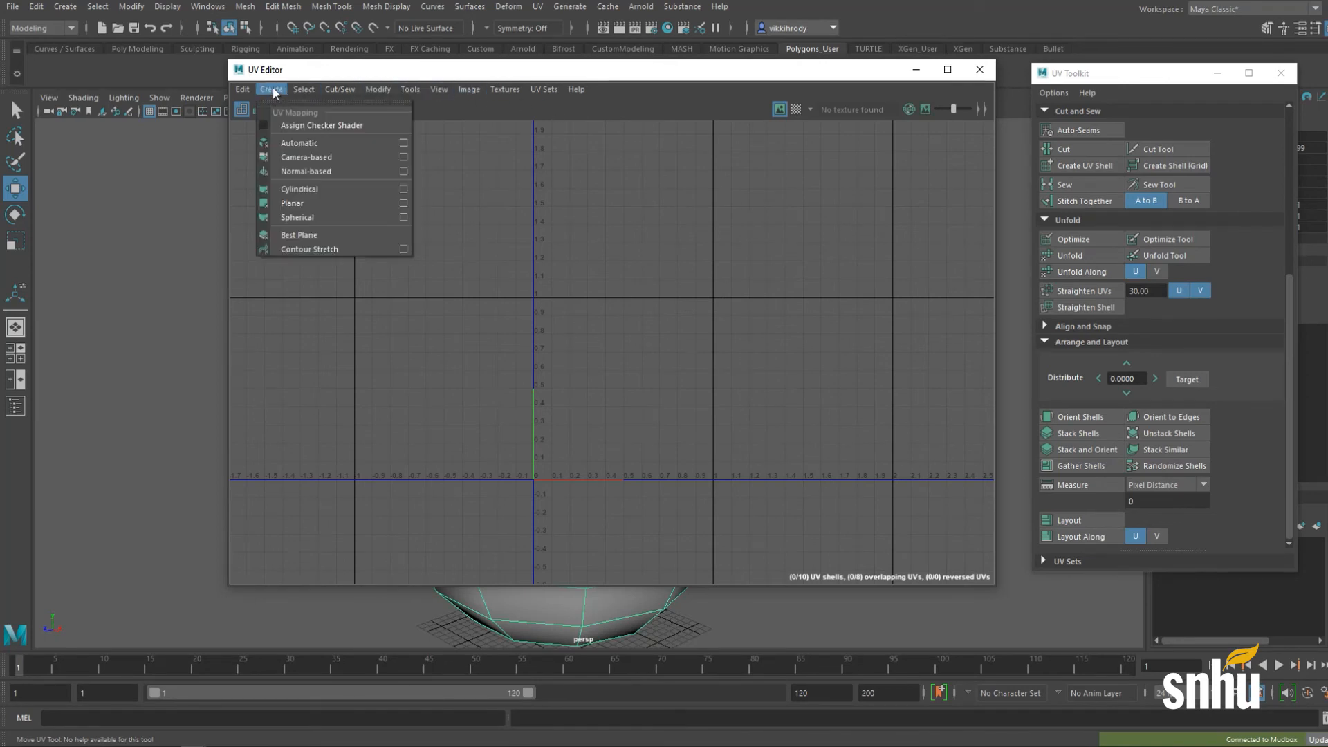
pyautogui.click(290, 143)
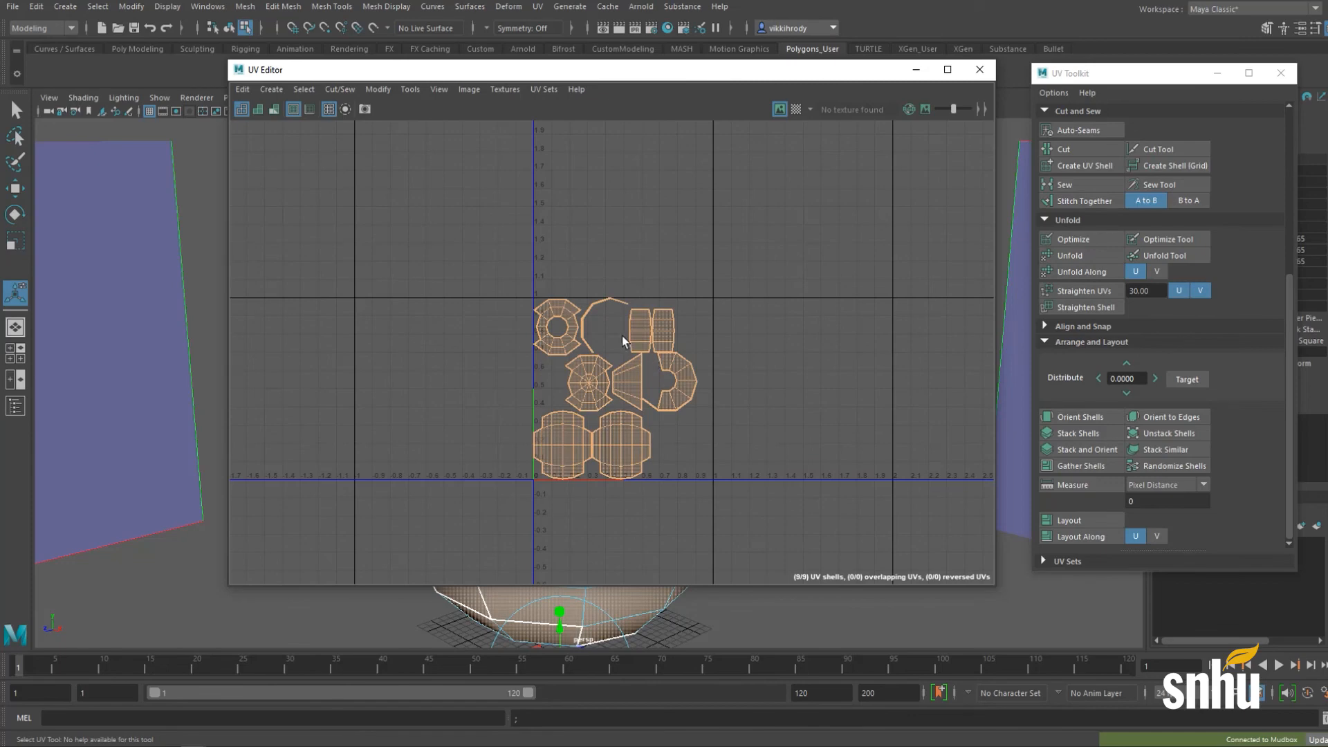
# Step: Minimize the UV Editor, return to Object mode, and send the vase to Mudbox as a new scene
pyautogui.click(916, 72)
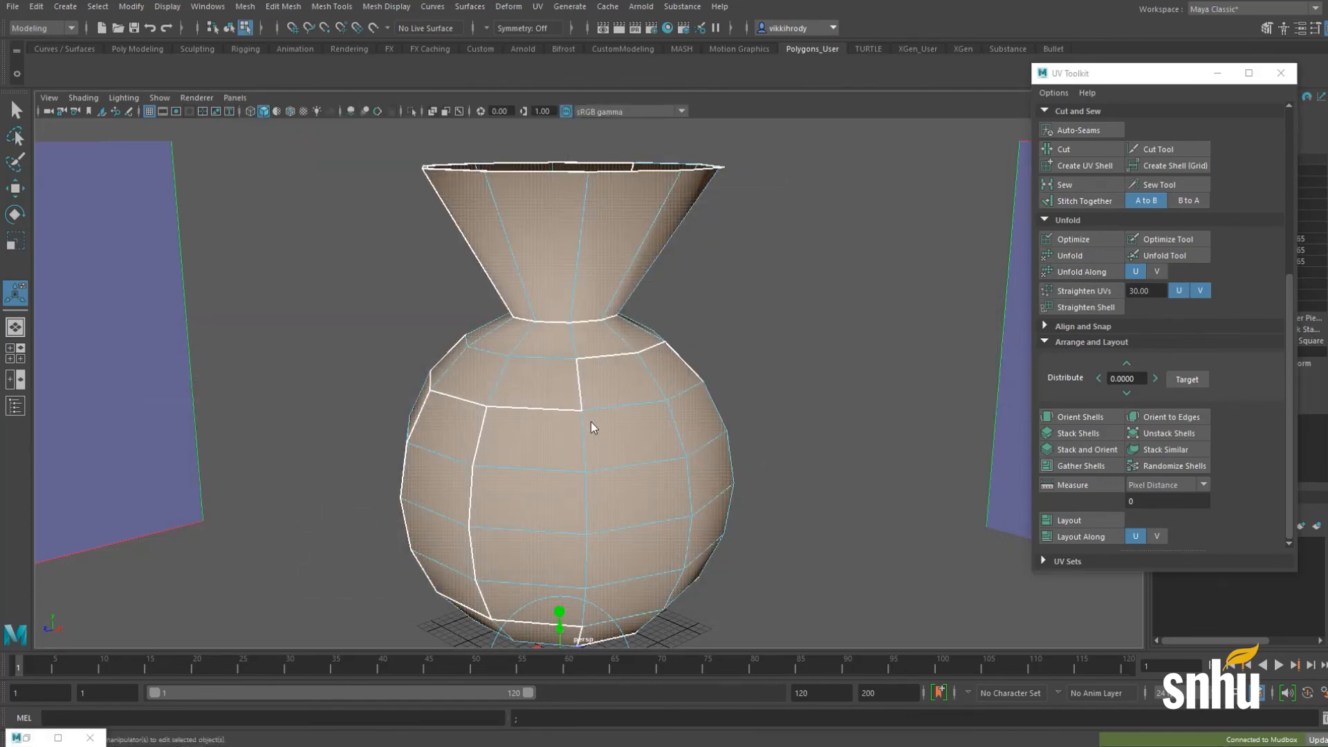
pyautogui.moveTo(591, 360); pyautogui.dragTo(676, 332, button='right')
pyautogui.click(671, 339)
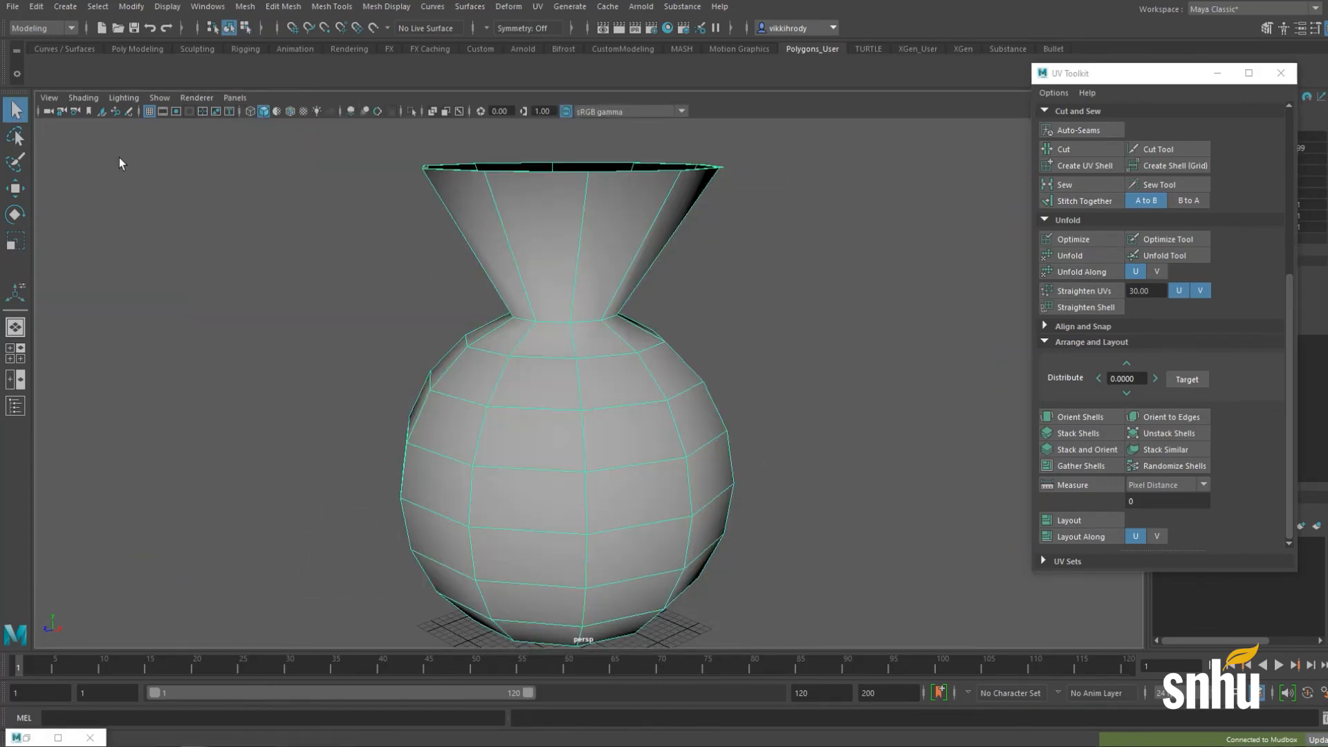
pyautogui.click(5, 7)
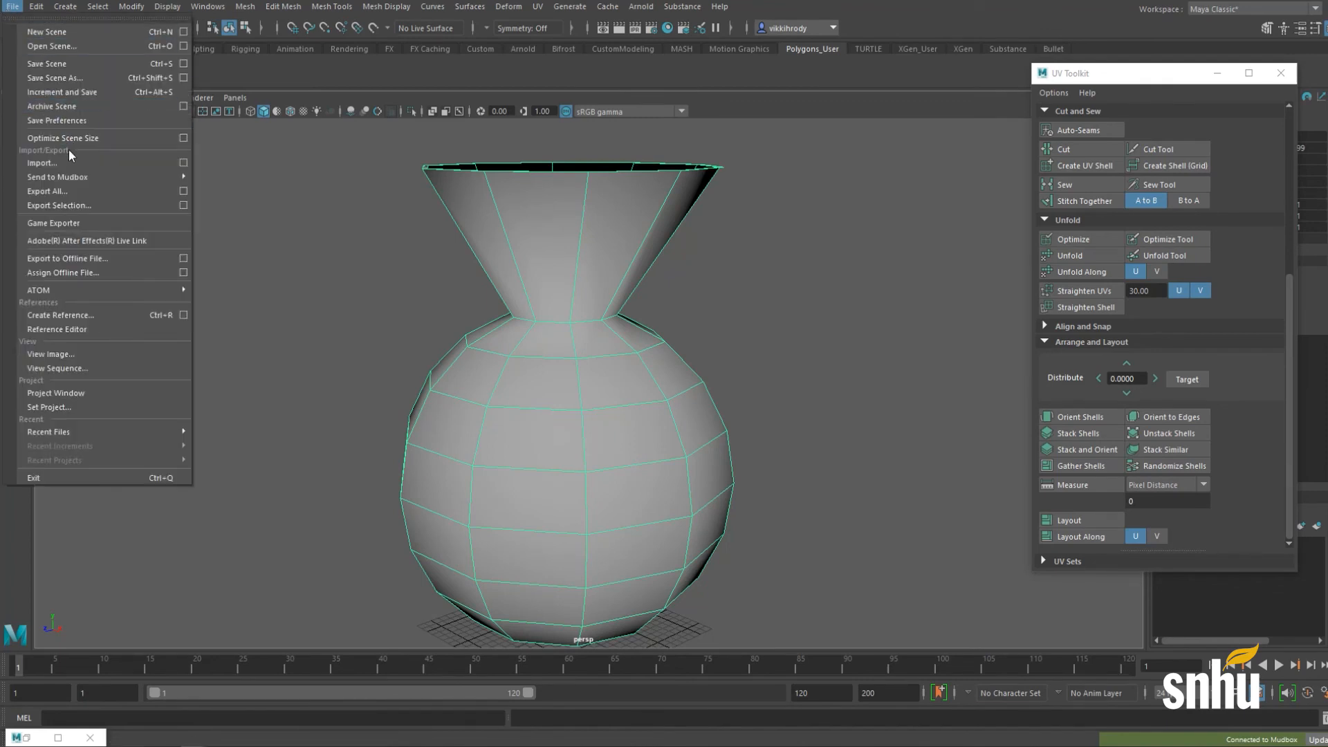
pyautogui.moveTo(61, 173)
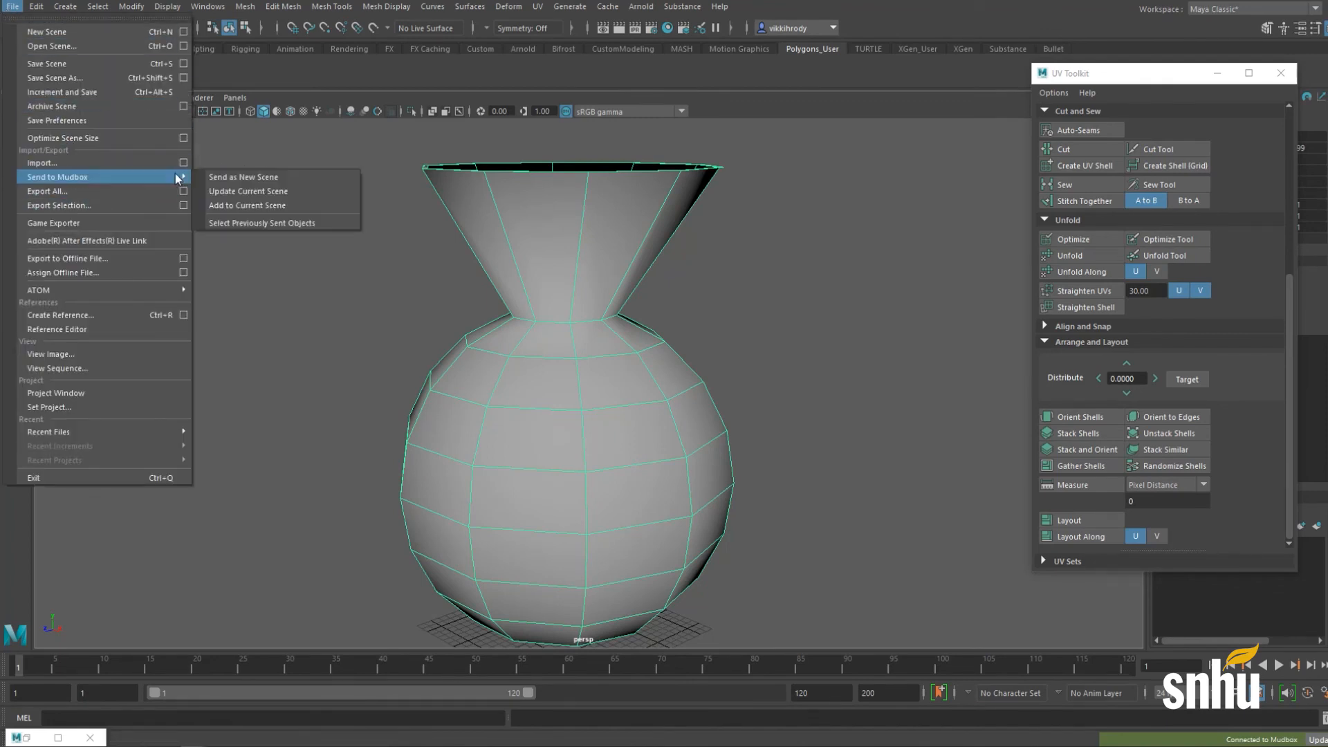
pyautogui.click(243, 177)
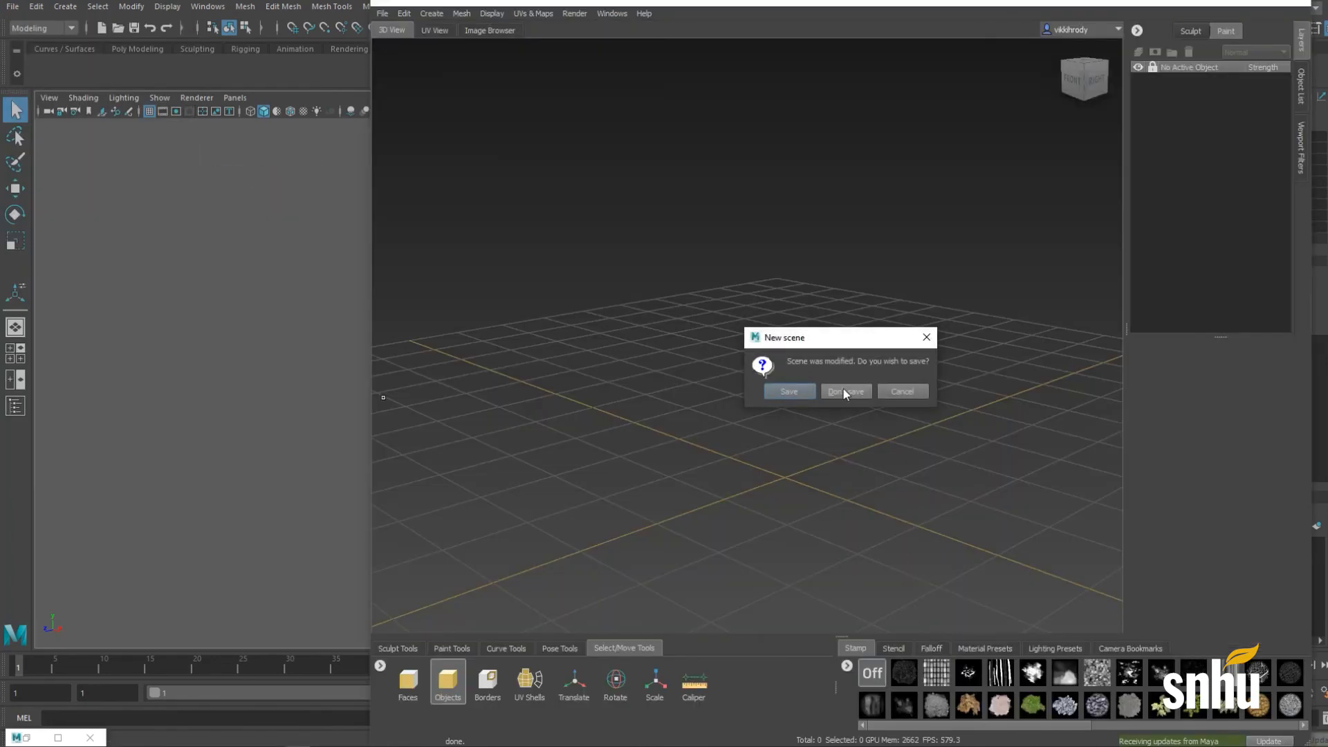
# Step: Discard the old Mudbox scene unsaved and orbit around the newly loaded UV-mapped vase
pyautogui.click(845, 389)
pyautogui.keyDown('alt'); pyautogui.moveTo(699, 547); pyautogui.dragTo(664, 304, button='middle'); pyautogui.keyUp('alt')
pyautogui.keyDown('alt'); pyautogui.moveTo(664, 304); pyautogui.dragTo(699, 304, button='right'); pyautogui.keyUp('alt')
pyautogui.keyDown('alt'); pyautogui.moveTo(698, 304); pyautogui.dragTo(661, 380, button='middle'); pyautogui.keyUp('alt')
pyautogui.keyDown('alt'); pyautogui.moveTo(662, 380); pyautogui.dragTo(691, 315, button='right'); pyautogui.keyUp('alt')
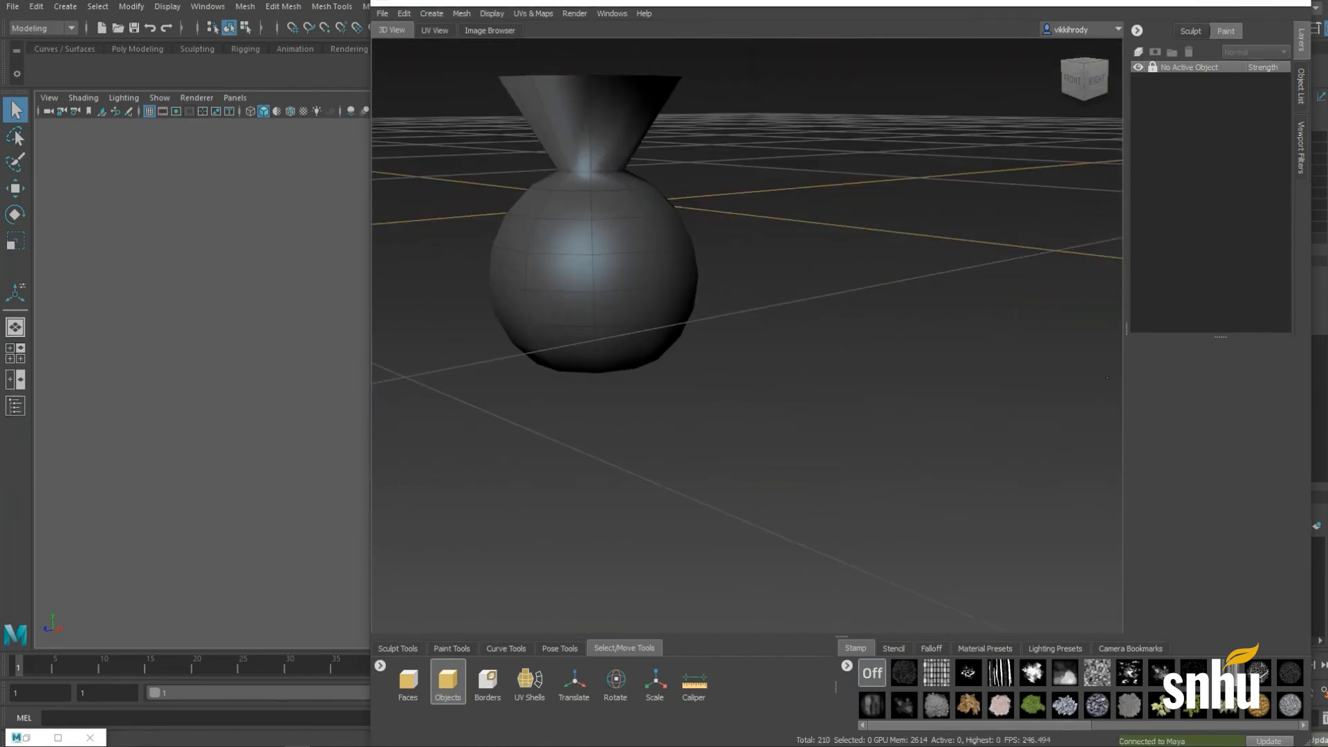
pyautogui.keyDown('alt'); pyautogui.moveTo(691, 315); pyautogui.dragTo(773, 377, button='middle'); pyautogui.keyUp('alt')
pyautogui.moveTo(773, 378)
pyautogui.keyDown('alt'); pyautogui.mouseDown()
pyautogui.moveTo(739, 425)
pyautogui.moveTo(785, 408)
pyautogui.moveTo(847, 330)
pyautogui.moveTo(770, 353)
pyautogui.mouseUp(); pyautogui.keyUp('alt')
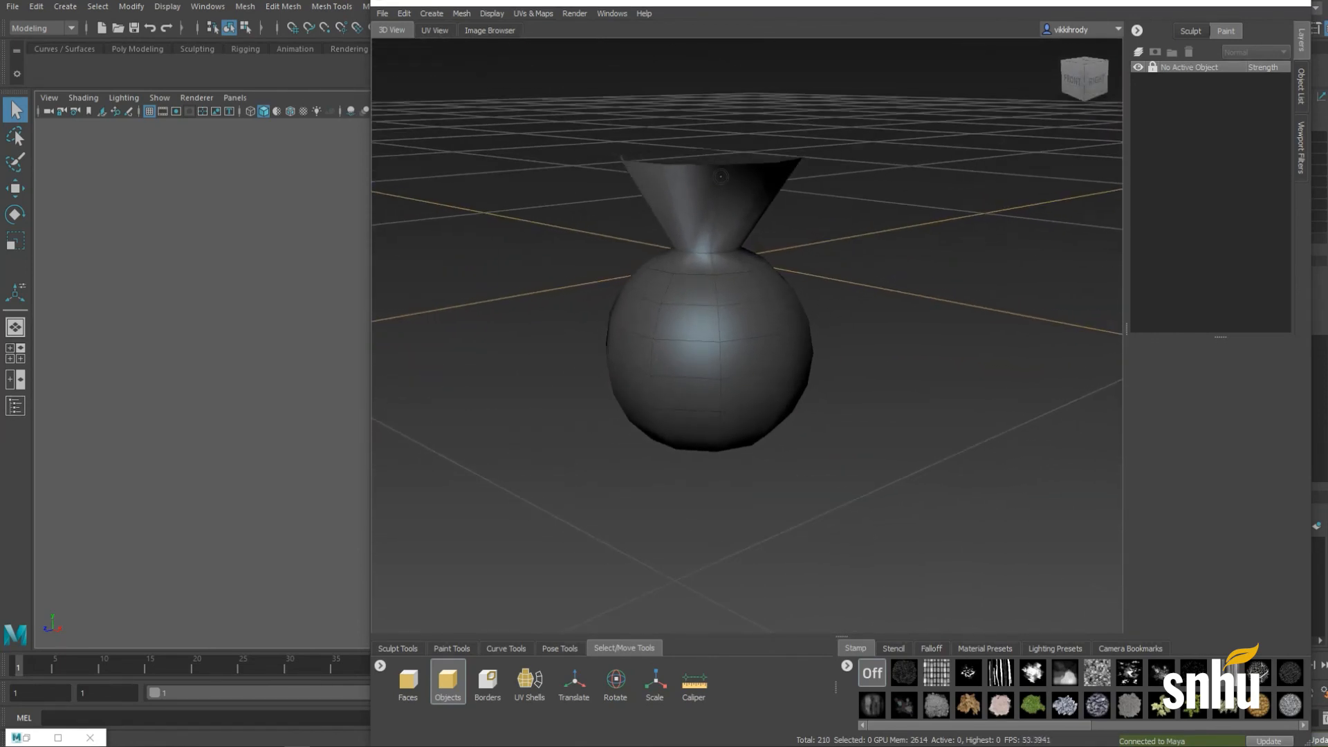